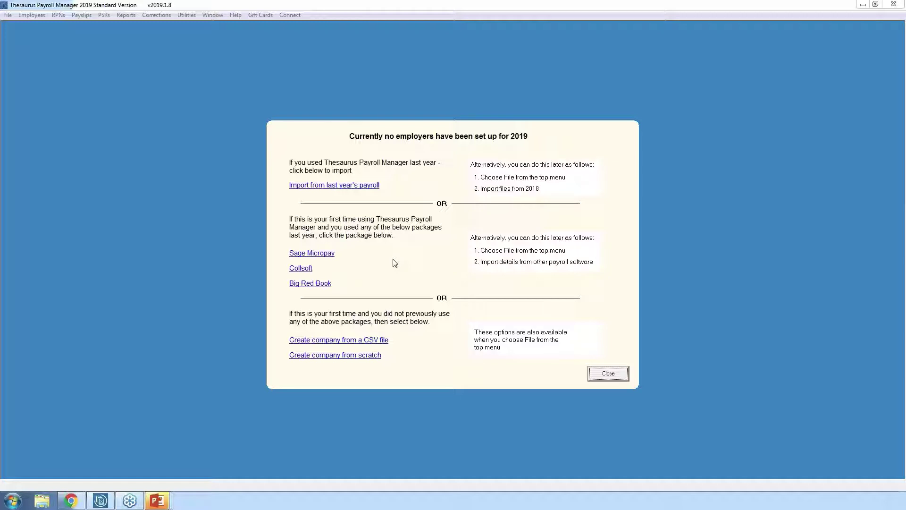
- Start the 'Create company from scratch' wizard, then cancel it and confirm leaving setup
{"action": "left_click", "coordinate": [360, 360]}
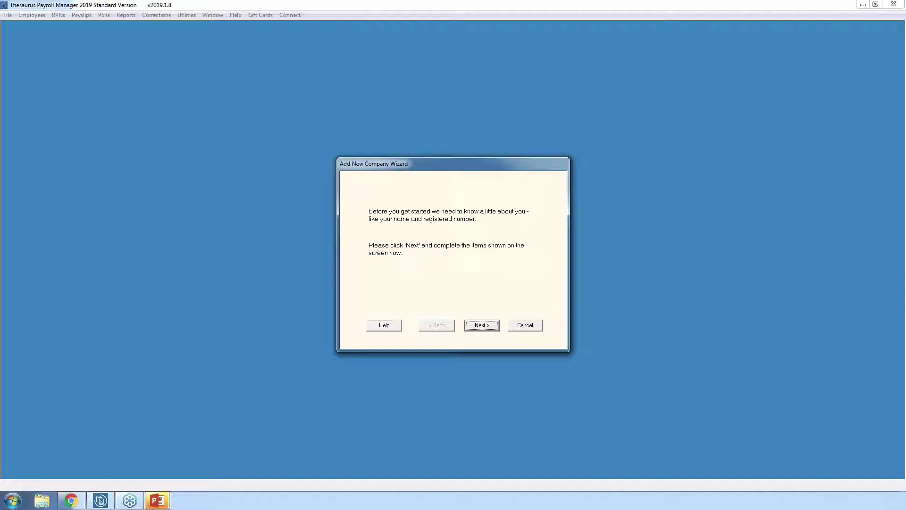
{"action": "left_click", "coordinate": [526, 326]}
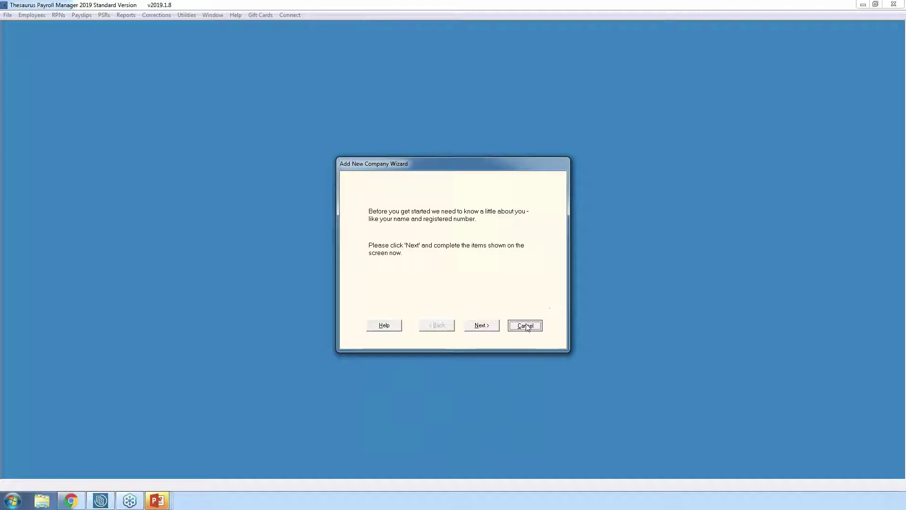
{"action": "left_click", "coordinate": [488, 282]}
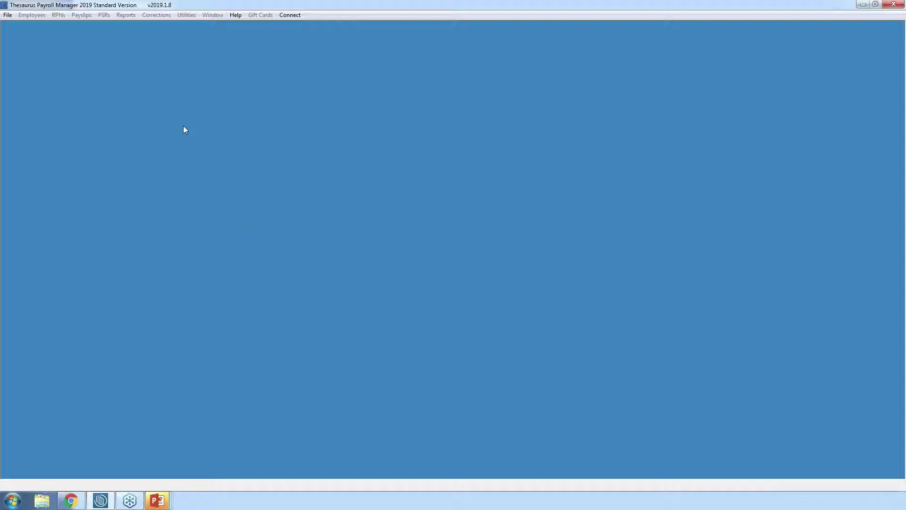
- Import ABC Limited from the 2018 payroll files on drive c: into 2019
{"action": "left_click", "coordinate": [6, 15]}
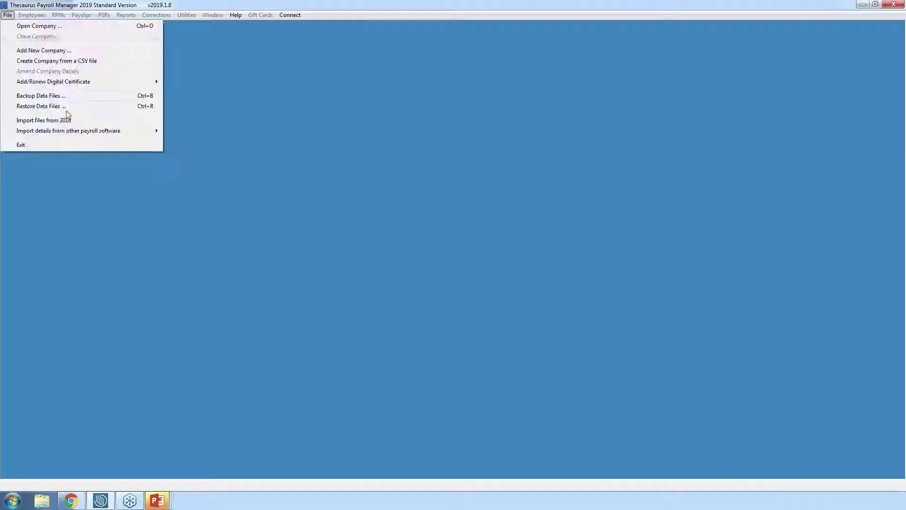
{"action": "left_click", "coordinate": [69, 120]}
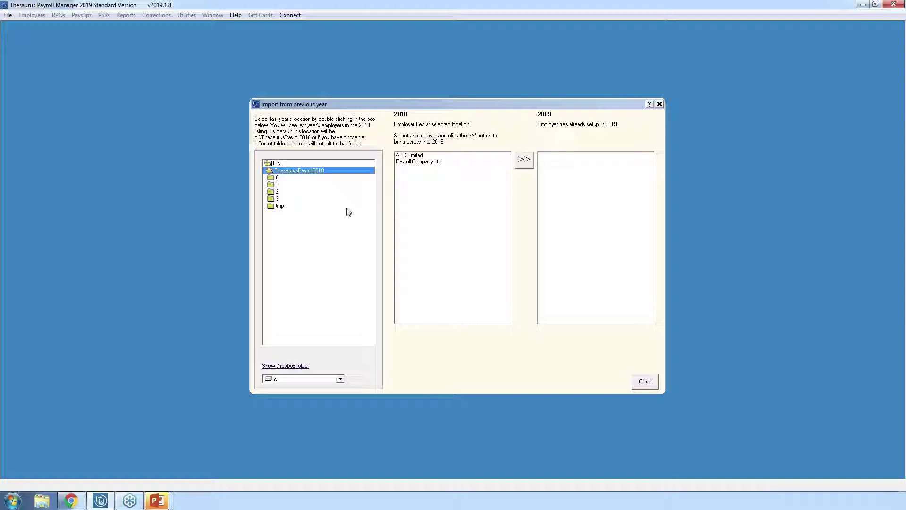
{"action": "left_click", "coordinate": [340, 379]}
{"action": "left_click", "coordinate": [340, 380]}
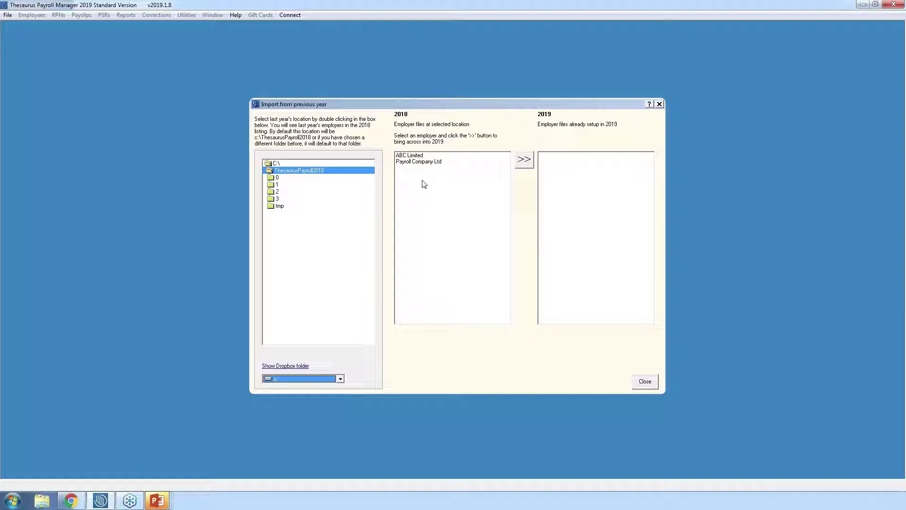
{"action": "left_click", "coordinate": [413, 156]}
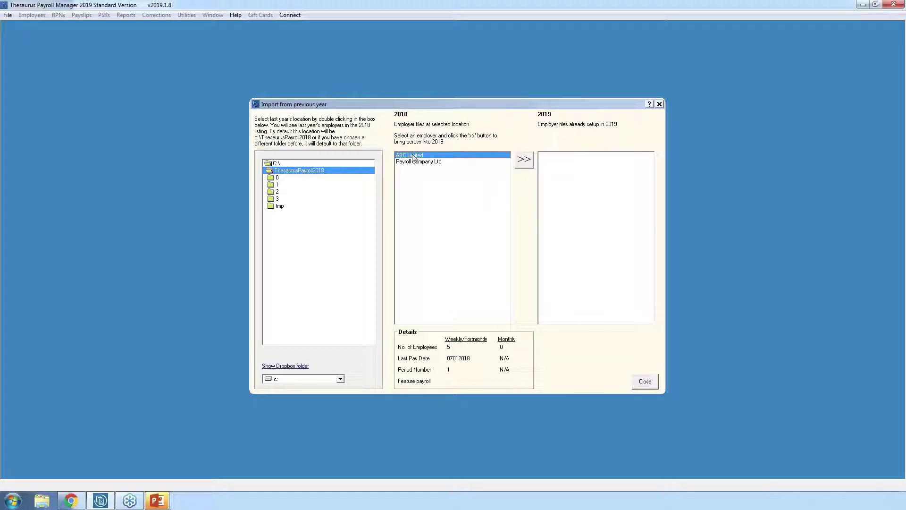
{"action": "left_click", "coordinate": [524, 159]}
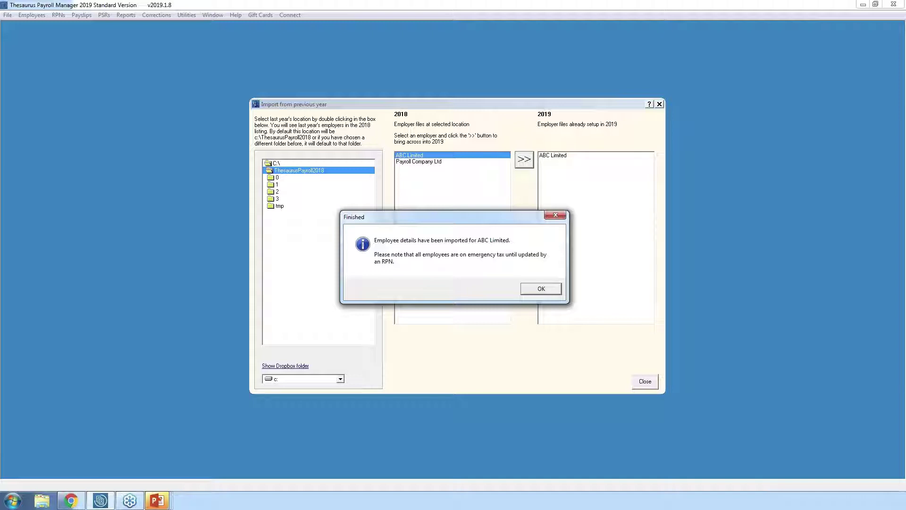
{"action": "left_click", "coordinate": [540, 292]}
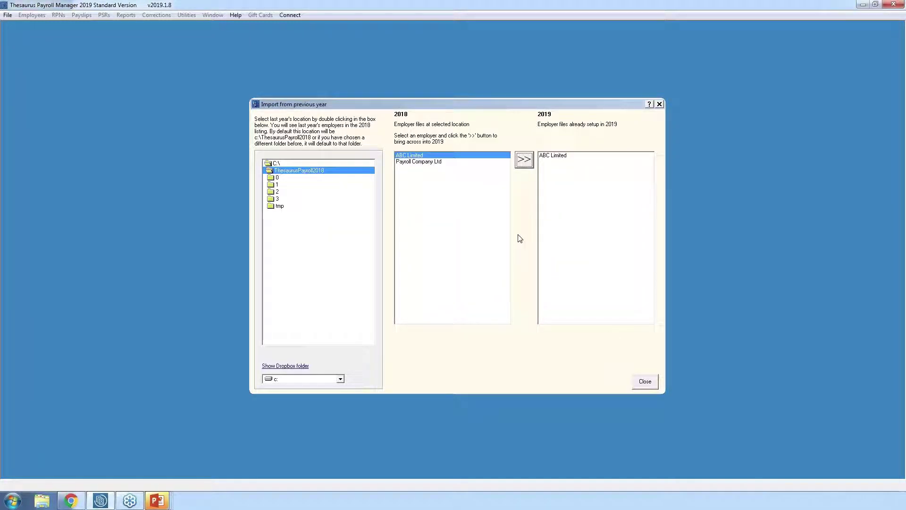
{"action": "left_click", "coordinate": [427, 162]}
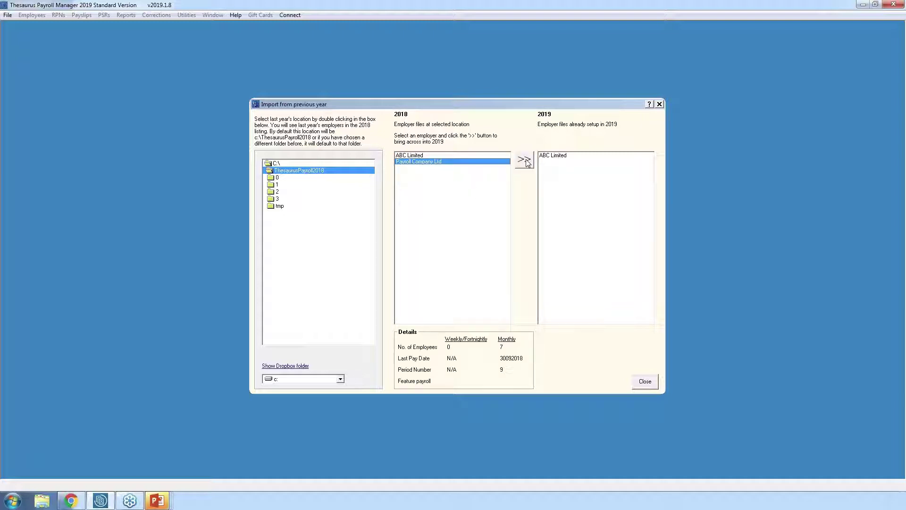
{"action": "left_click", "coordinate": [645, 381]}
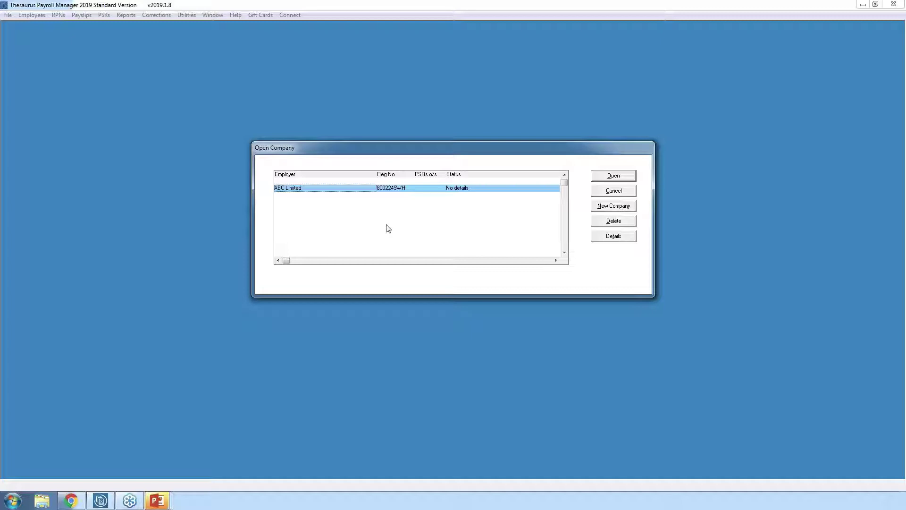
- Open ABC Limited on the free trial with its password, skipping the startup and recovery-email prompts
{"action": "left_click", "coordinate": [602, 178]}
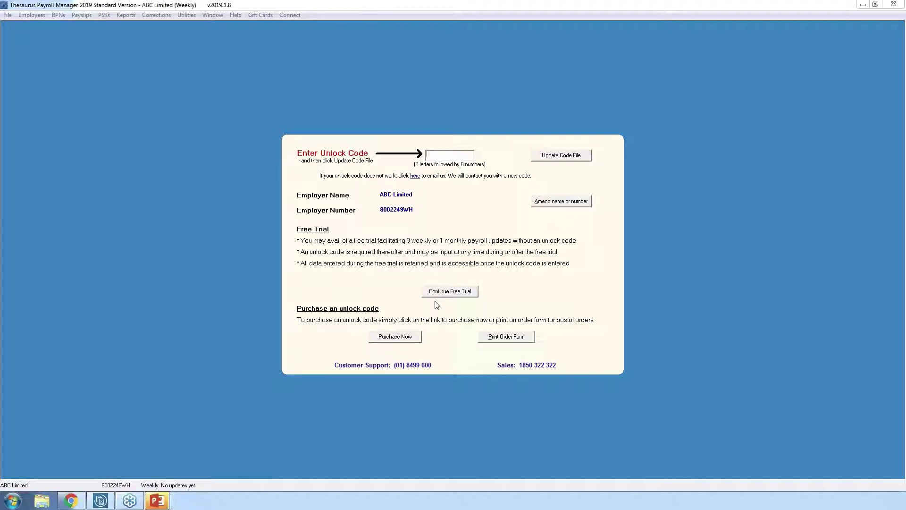
{"action": "left_click", "coordinate": [452, 293]}
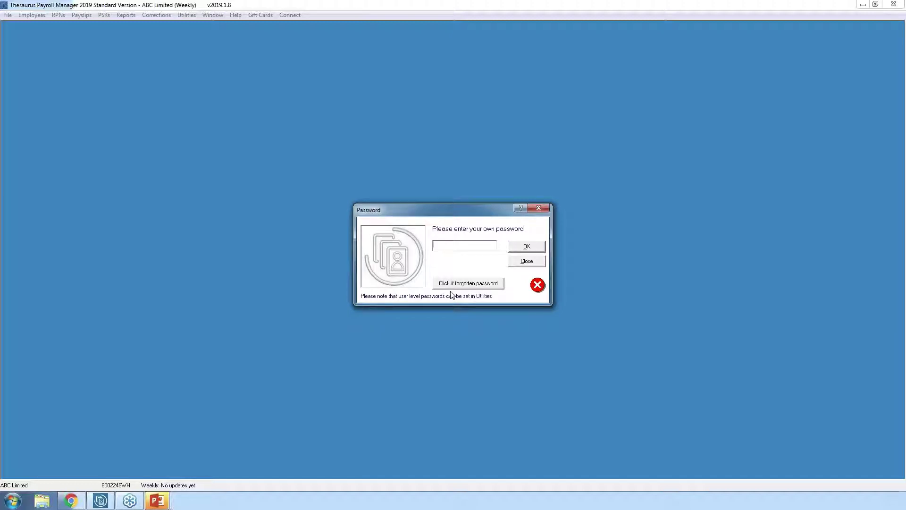
{"action": "type", "text": "1***"}
{"action": "left_click", "coordinate": [532, 250]}
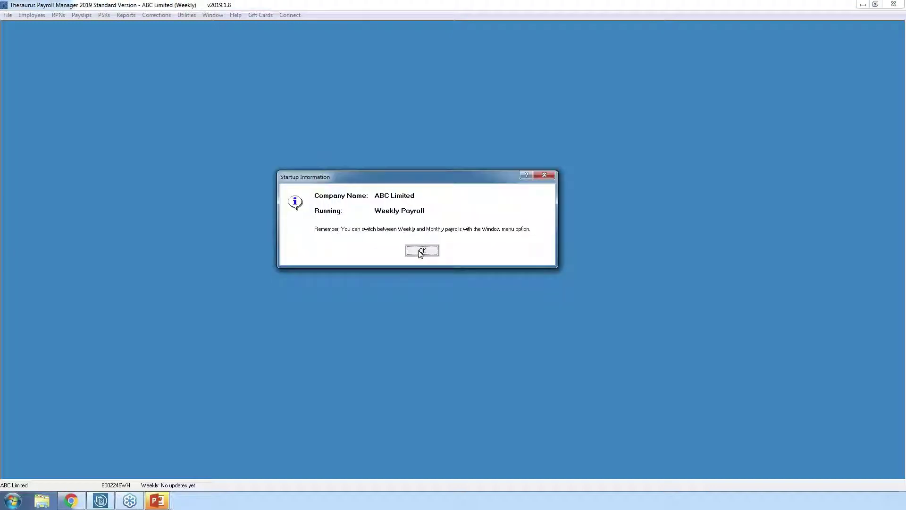
{"action": "left_click", "coordinate": [420, 252]}
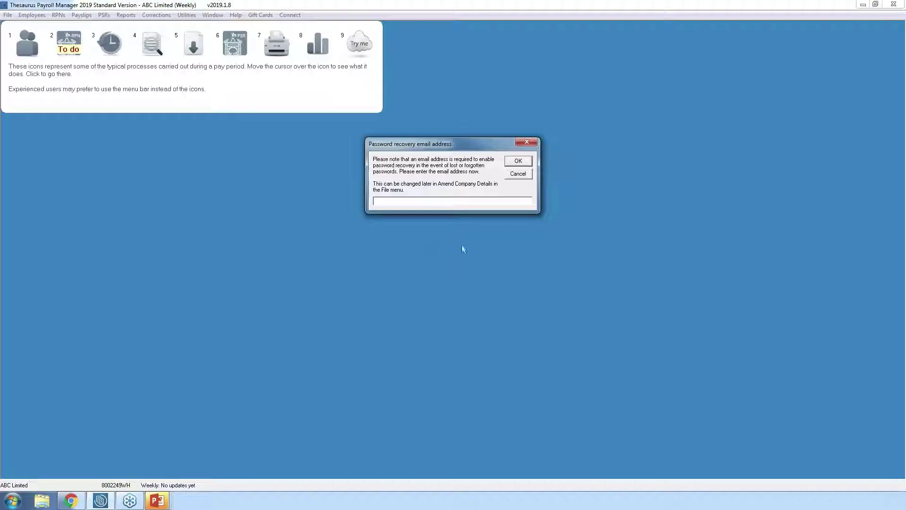
{"action": "left_click", "coordinate": [518, 174]}
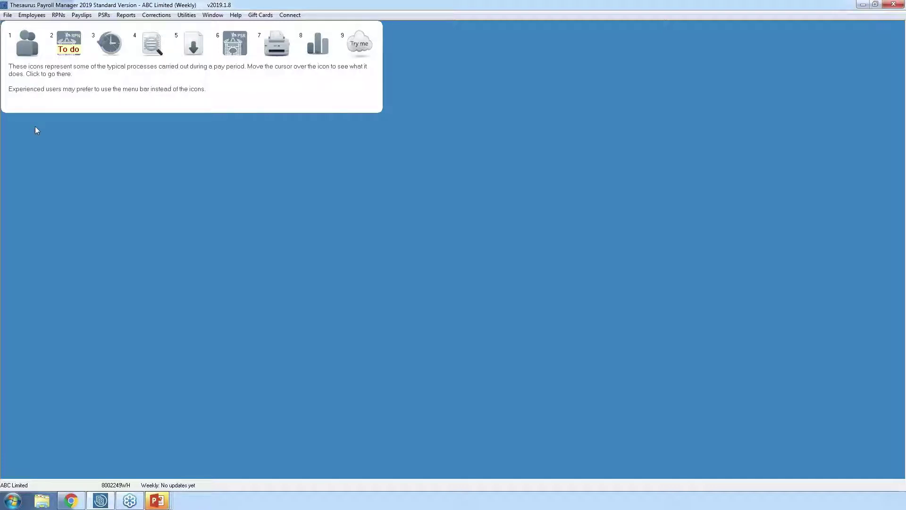
- Load an existing employee from the Surname list and view their Revenue Details, showing PRSI class AX
{"action": "left_click", "coordinate": [27, 45]}
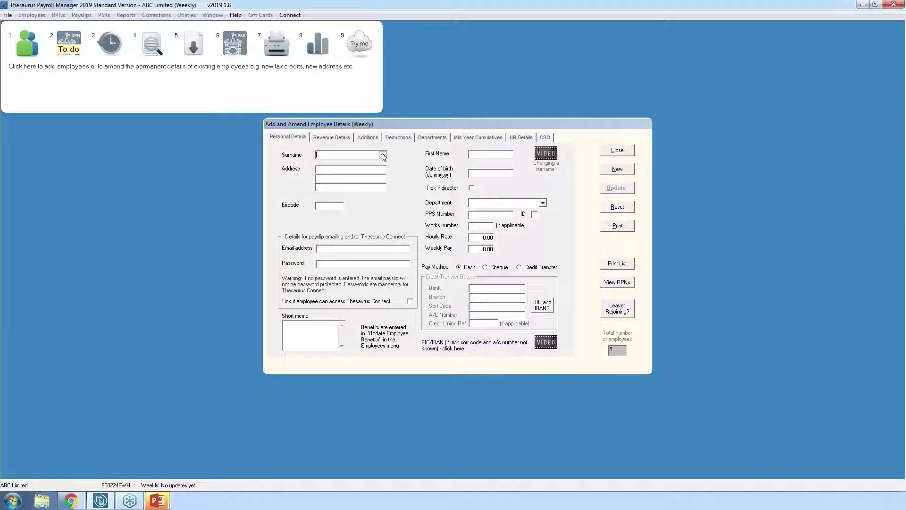
{"action": "left_click", "coordinate": [383, 156]}
{"action": "left_click", "coordinate": [332, 171]}
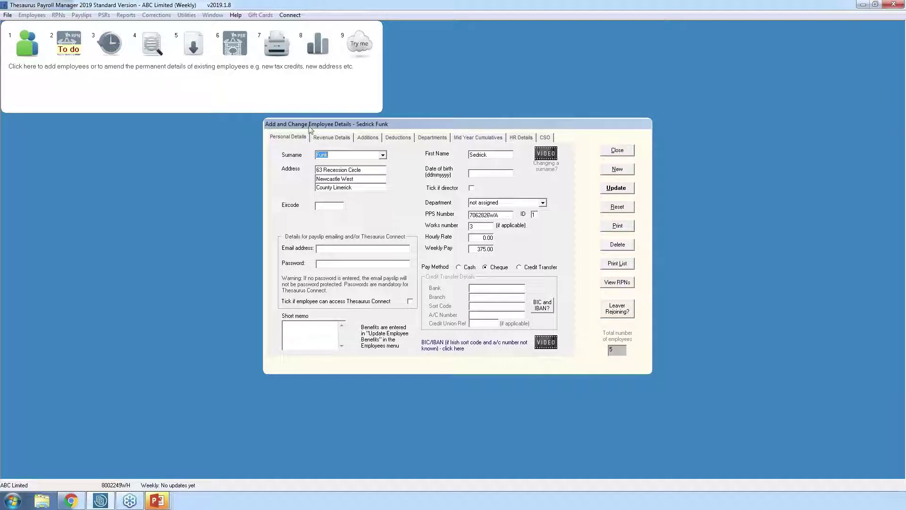
{"action": "left_click", "coordinate": [327, 139]}
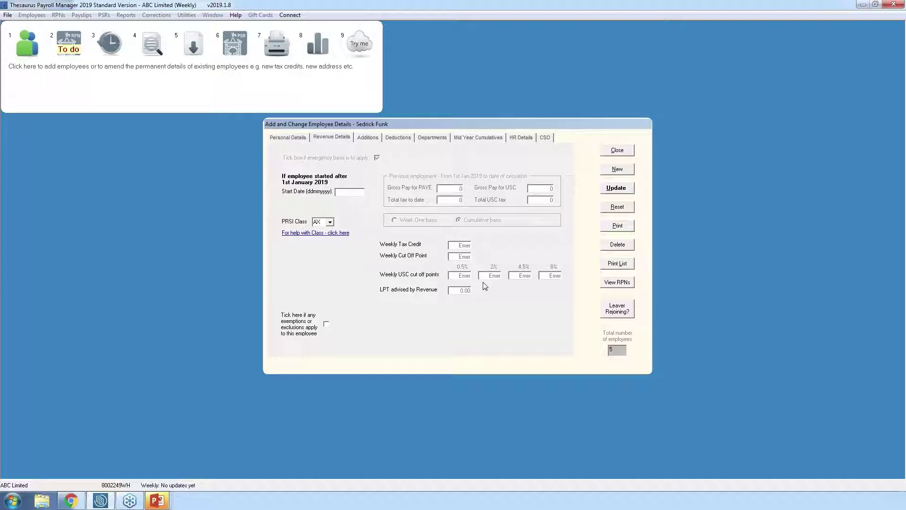
- Close the Add and Change Employee Details dialog
{"action": "left_click", "coordinate": [614, 151]}
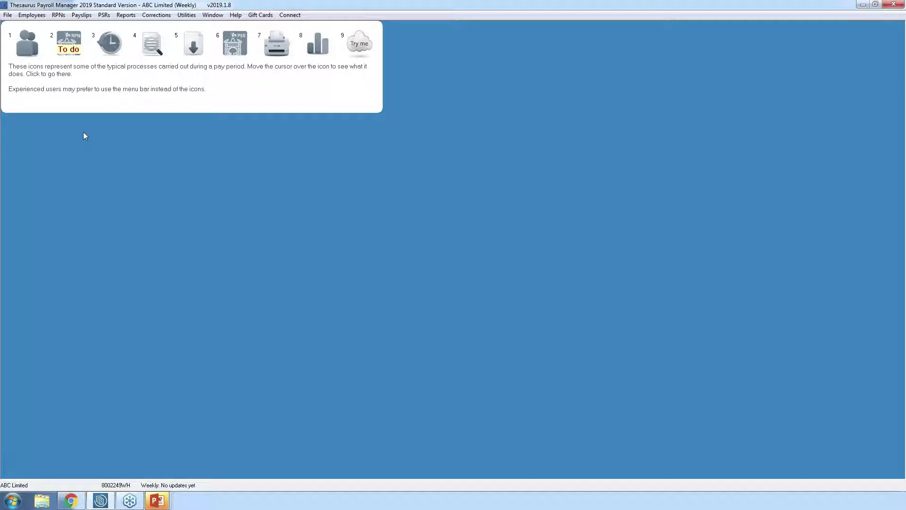
- Open the employer digital certificate setup from the File menu
{"action": "left_click", "coordinate": [7, 15]}
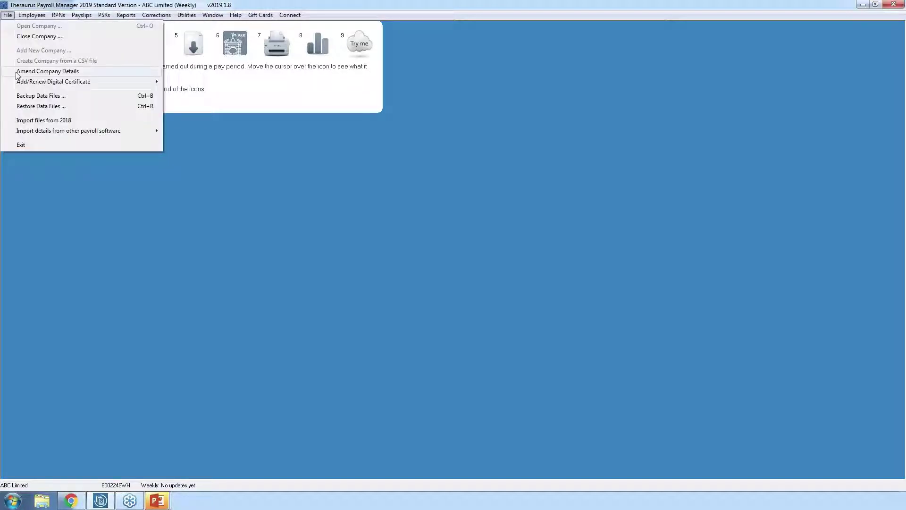
{"action": "mouse_move", "coordinate": [21, 82]}
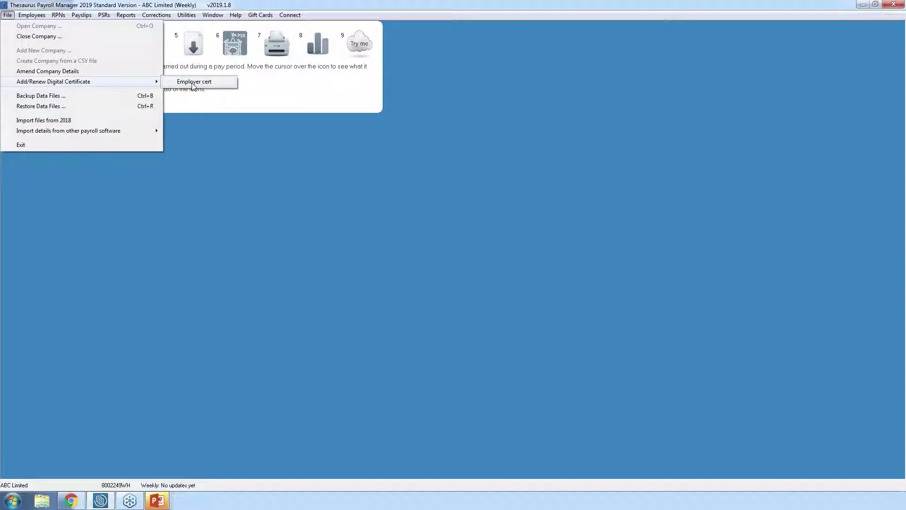
{"action": "left_click", "coordinate": [194, 82]}
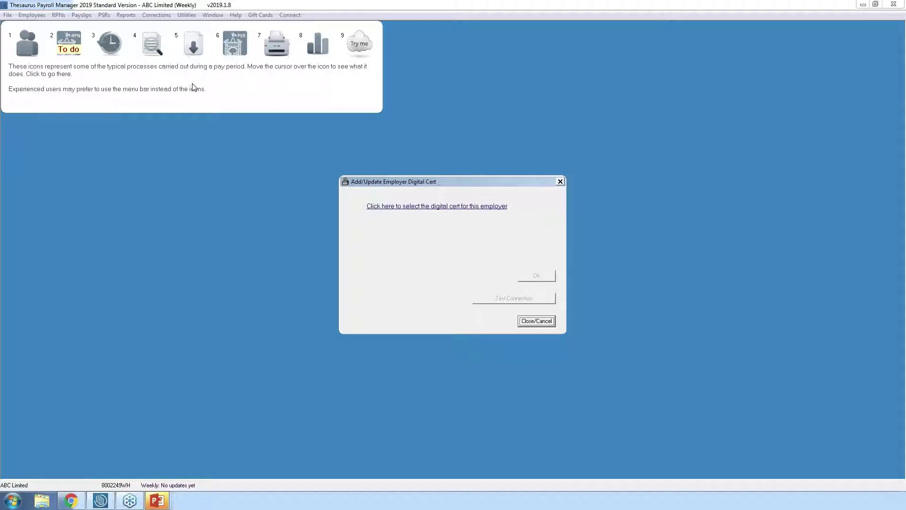
- Choose the numbered .p12 ROS certificate in RosCerts and enter the certificate password
{"action": "left_click", "coordinate": [424, 211]}
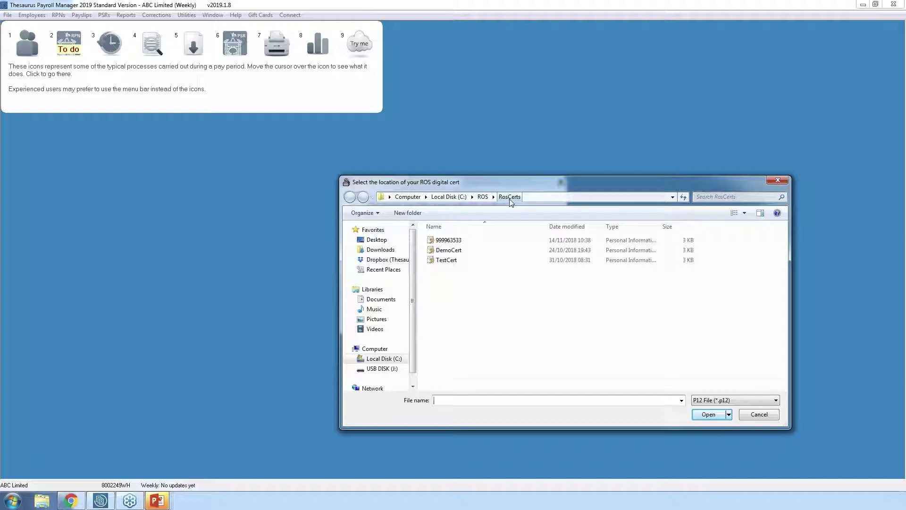
{"action": "left_click", "coordinate": [448, 241]}
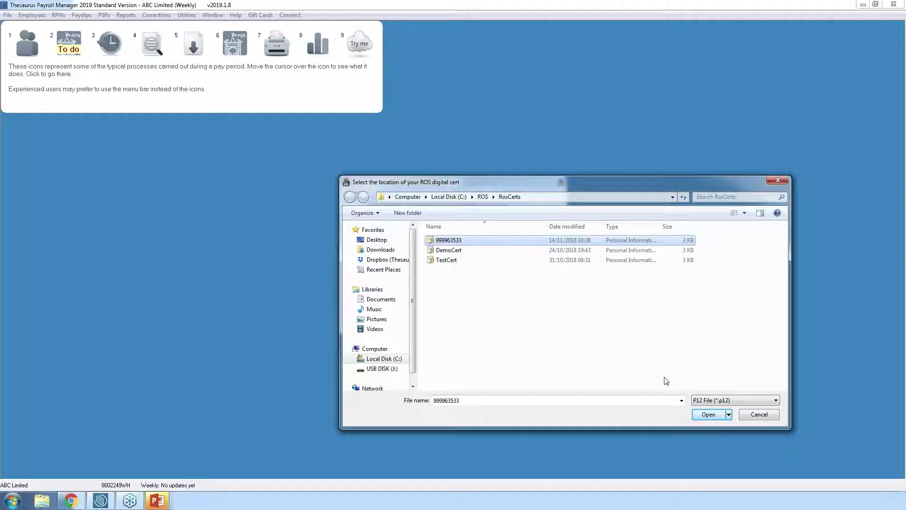
{"action": "left_click", "coordinate": [12, 502]}
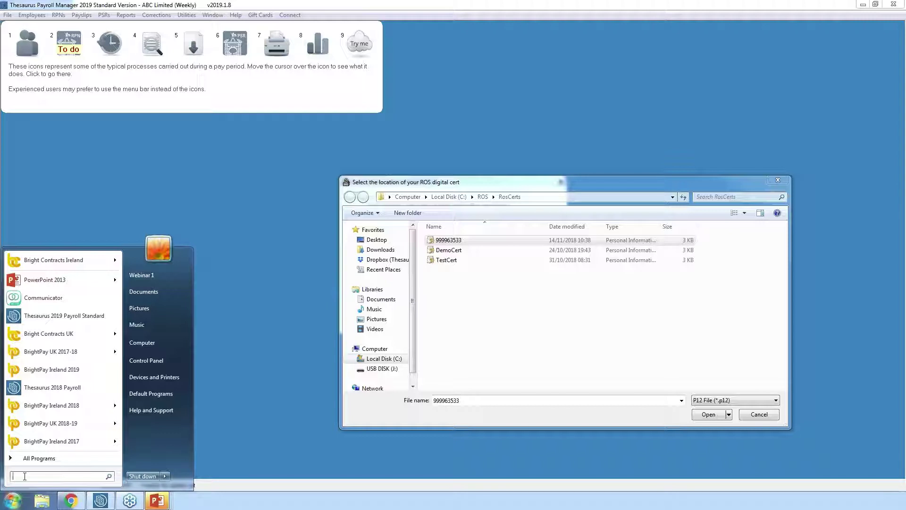
{"action": "left_click", "coordinate": [266, 423]}
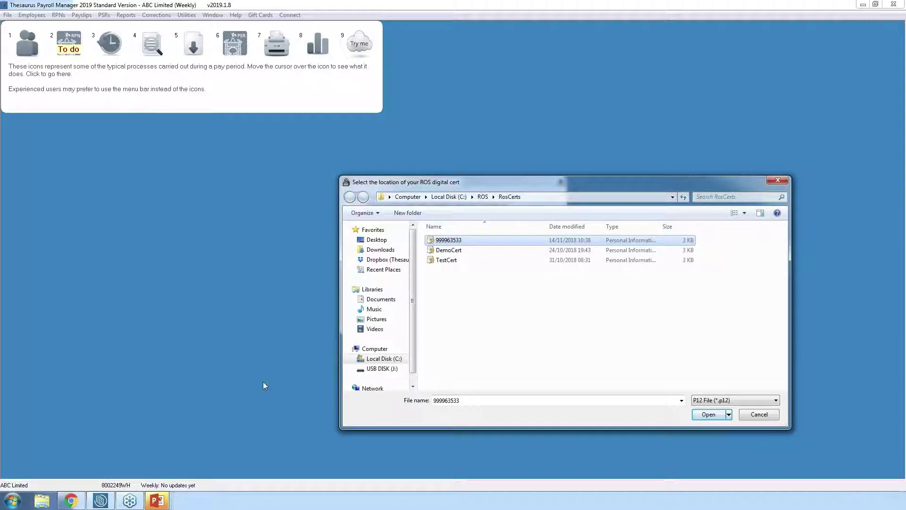
{"action": "left_click", "coordinate": [708, 416]}
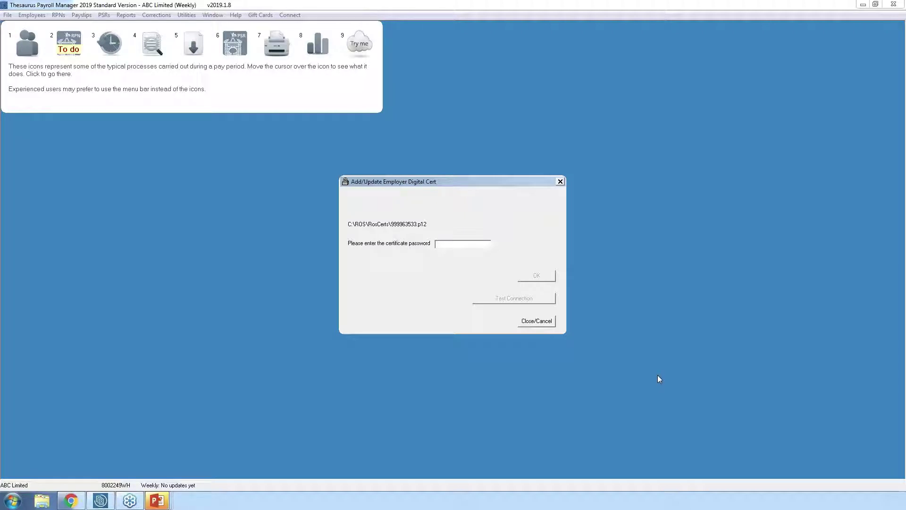
{"action": "type", "text": "********"}
- Install the certificate expiring 07/06/2022, confirm the Revenue connection test works, and close
{"action": "left_click", "coordinate": [537, 276]}
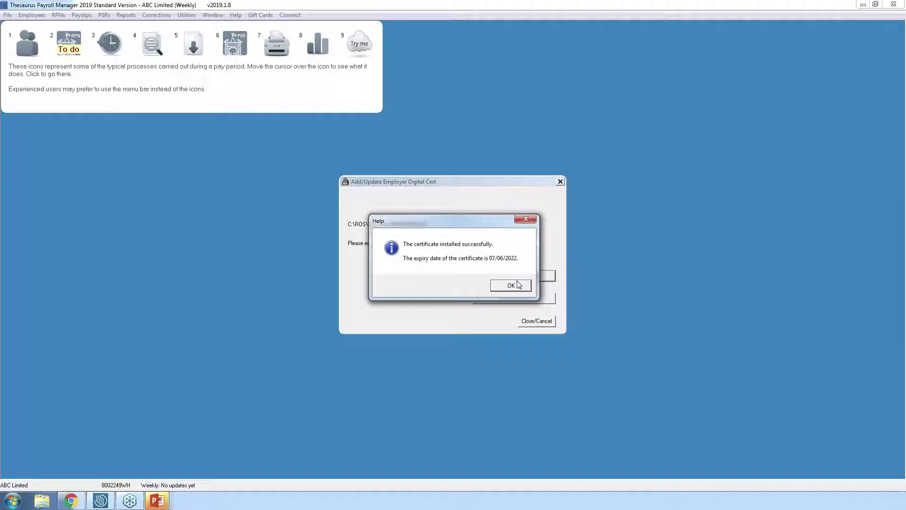
{"action": "left_click", "coordinate": [515, 285]}
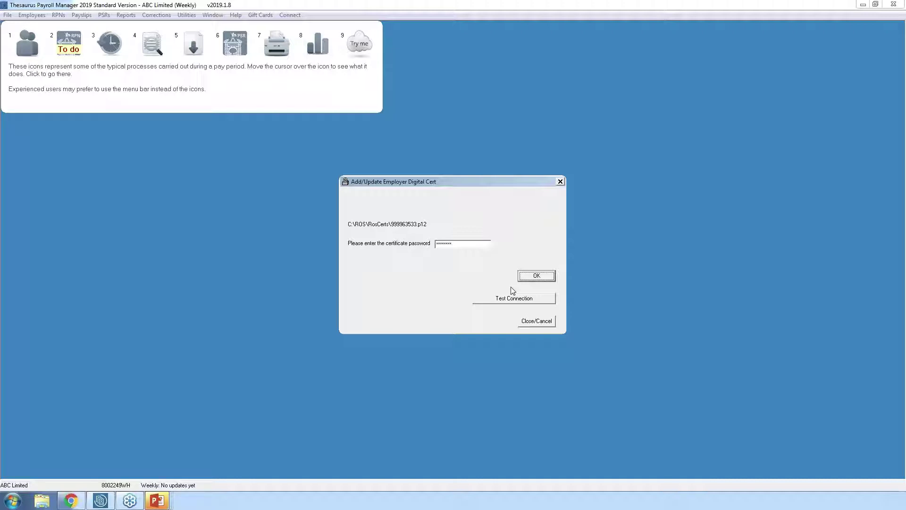
{"action": "left_click", "coordinate": [510, 298]}
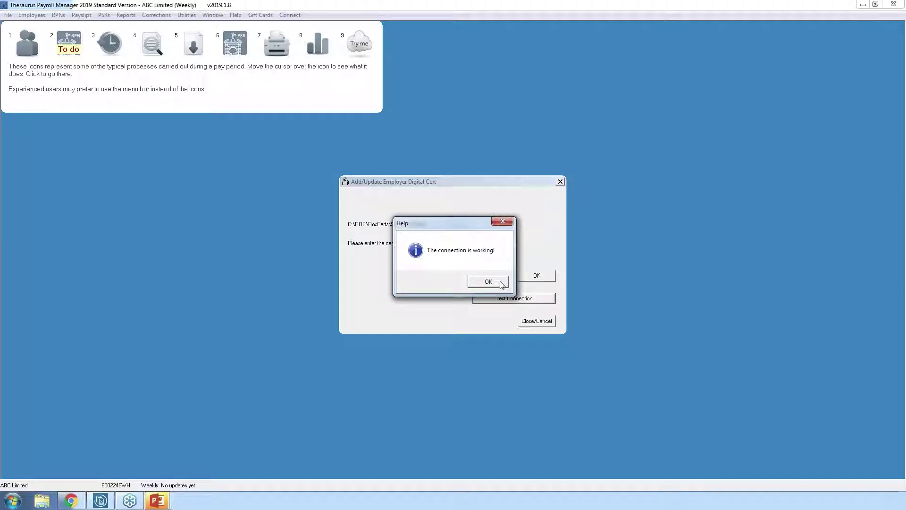
{"action": "left_click", "coordinate": [488, 282]}
{"action": "left_click", "coordinate": [543, 321]}
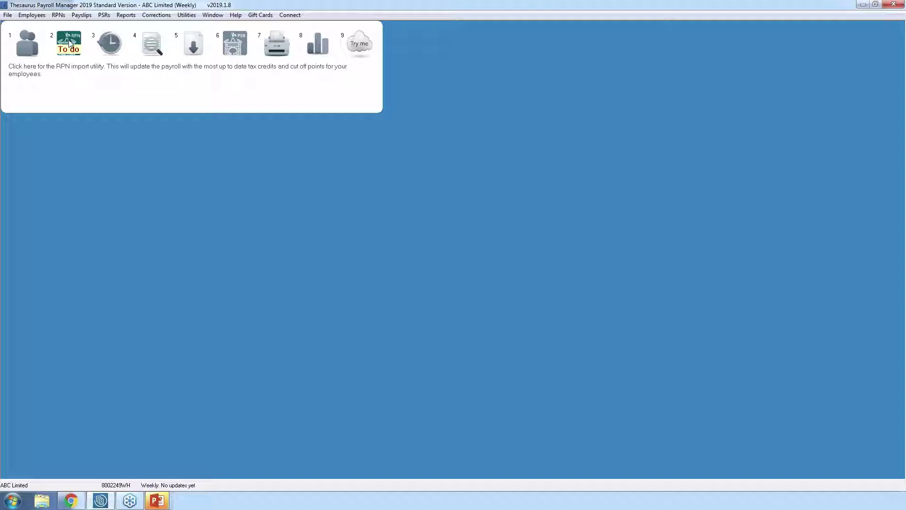
- Retrieve the RPNs from Revenue and apply the latest credits and cut-offs to the payroll
{"action": "left_click", "coordinate": [70, 43]}
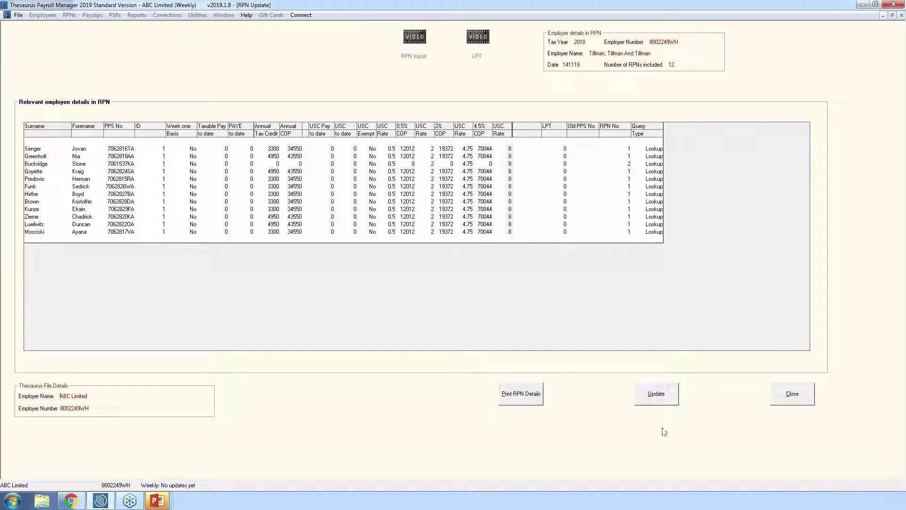
{"action": "left_click", "coordinate": [660, 400]}
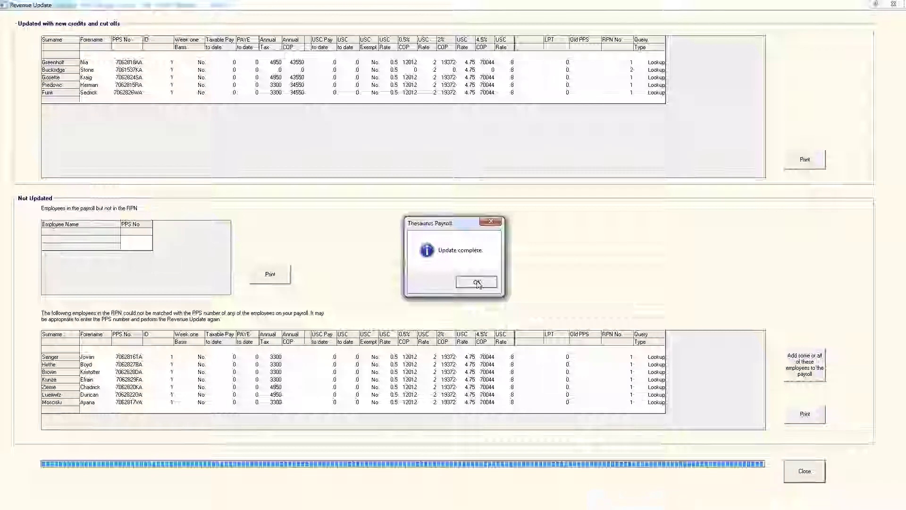
- Acknowledge the RPN update and begin adding the seven unmatched employees to payroll
{"action": "left_click", "coordinate": [477, 282]}
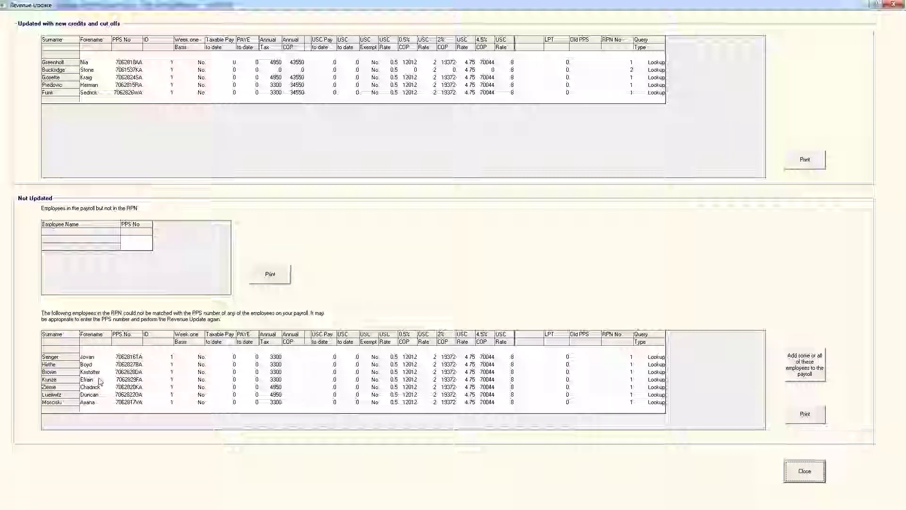
{"action": "left_click", "coordinate": [805, 364]}
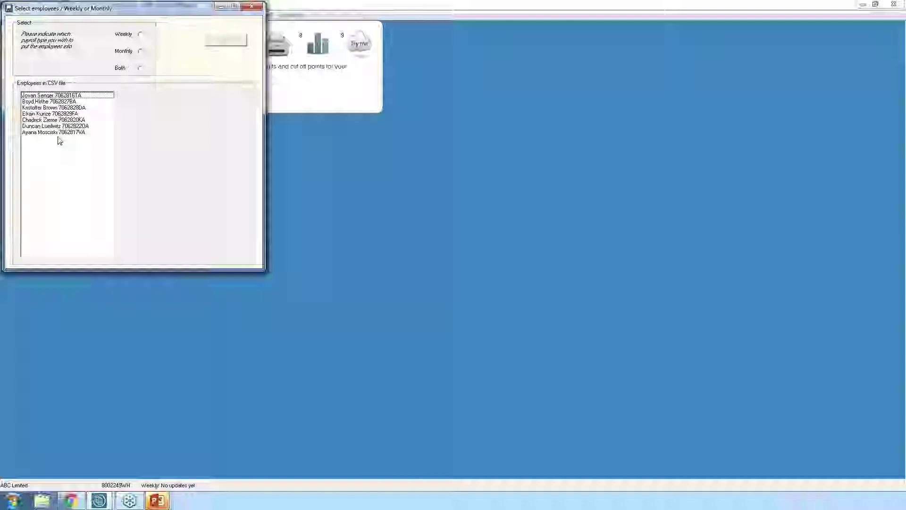
- Choose Both payrolls and move the first unmatched employee into the Weekly payroll
{"action": "left_click", "coordinate": [140, 68]}
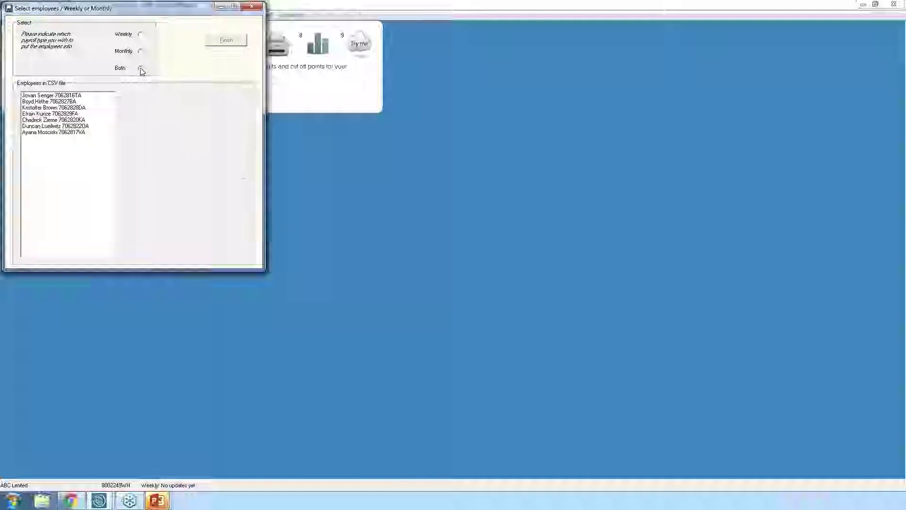
{"action": "left_click", "coordinate": [66, 95]}
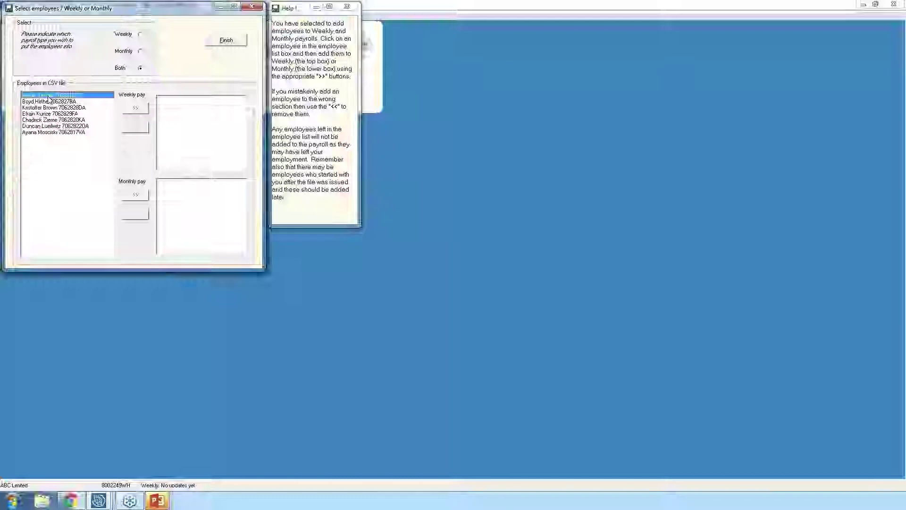
{"action": "left_click", "coordinate": [135, 109]}
- Move the remaining six unmatched employees into the Monthly payroll
{"action": "left_click", "coordinate": [67, 96]}
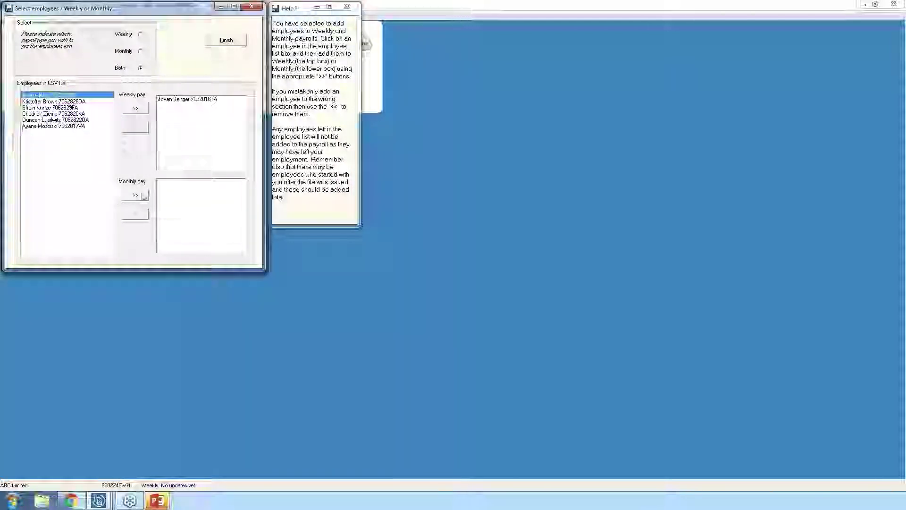
{"action": "left_click", "coordinate": [144, 196]}
{"action": "left_click", "coordinate": [66, 95]}
{"action": "left_click", "coordinate": [135, 195]}
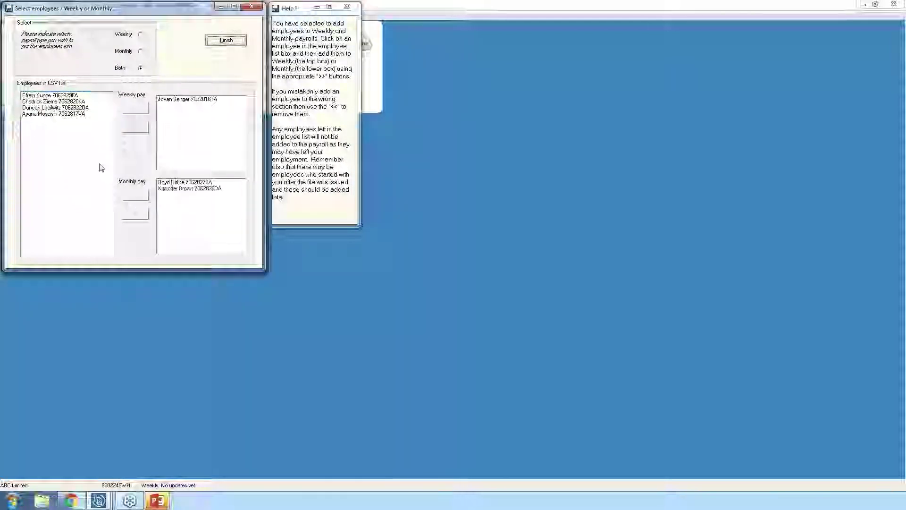
{"action": "left_click", "coordinate": [87, 96]}
{"action": "left_click", "coordinate": [135, 195]}
{"action": "left_click", "coordinate": [93, 97]}
{"action": "left_click", "coordinate": [135, 195]}
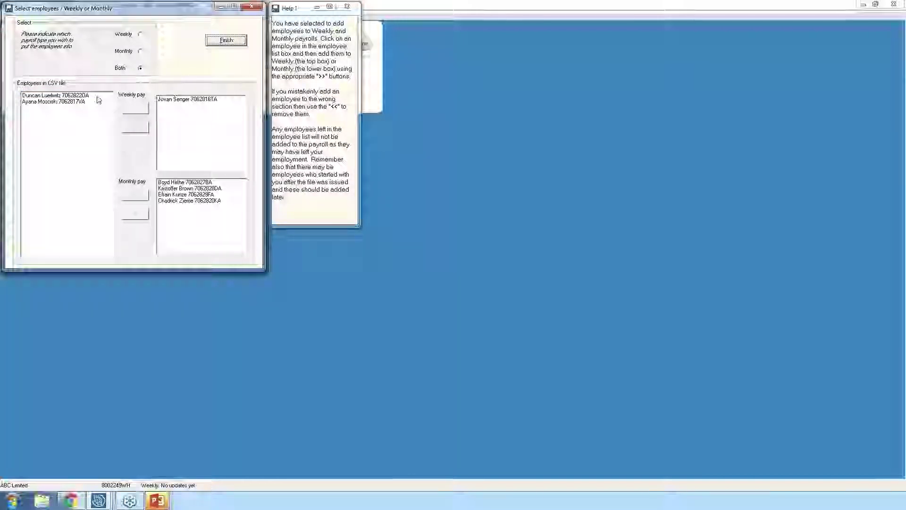
{"action": "left_click", "coordinate": [97, 96]}
{"action": "left_click", "coordinate": [135, 194]}
{"action": "left_click", "coordinate": [95, 96]}
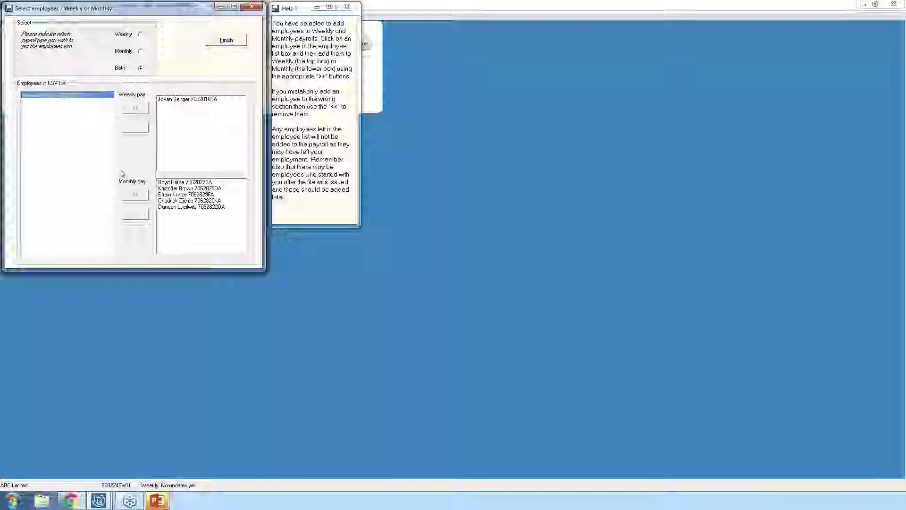
{"action": "left_click", "coordinate": [135, 195]}
- Finish adding the employees and dismiss the confirmation messages
{"action": "left_click", "coordinate": [208, 44]}
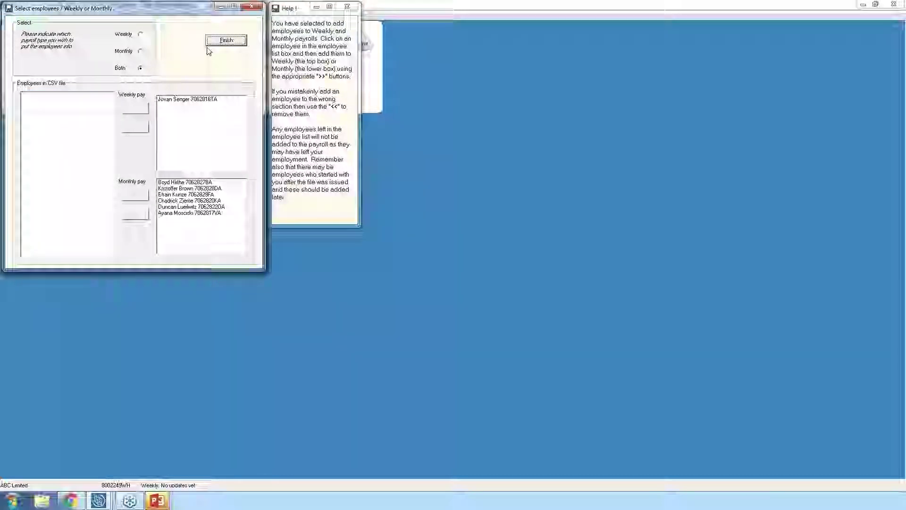
{"action": "left_click", "coordinate": [219, 42]}
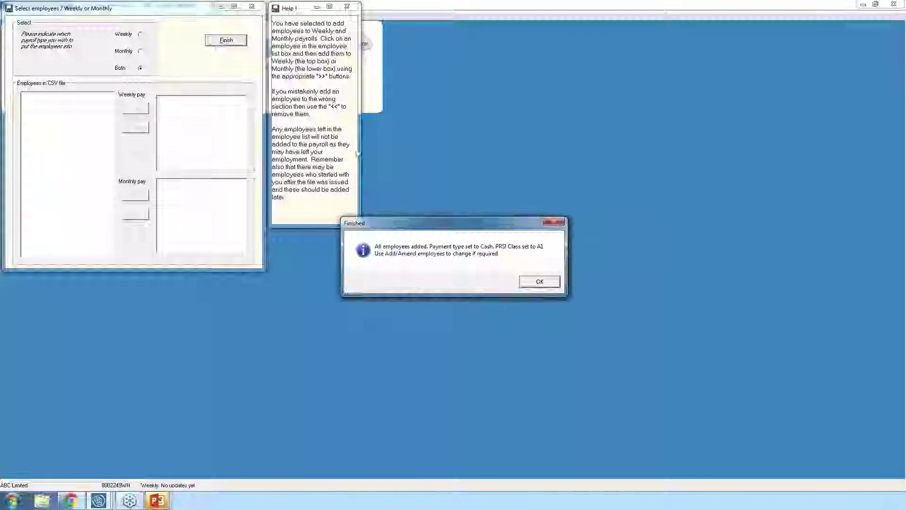
{"action": "left_click", "coordinate": [540, 282]}
{"action": "left_click", "coordinate": [535, 282]}
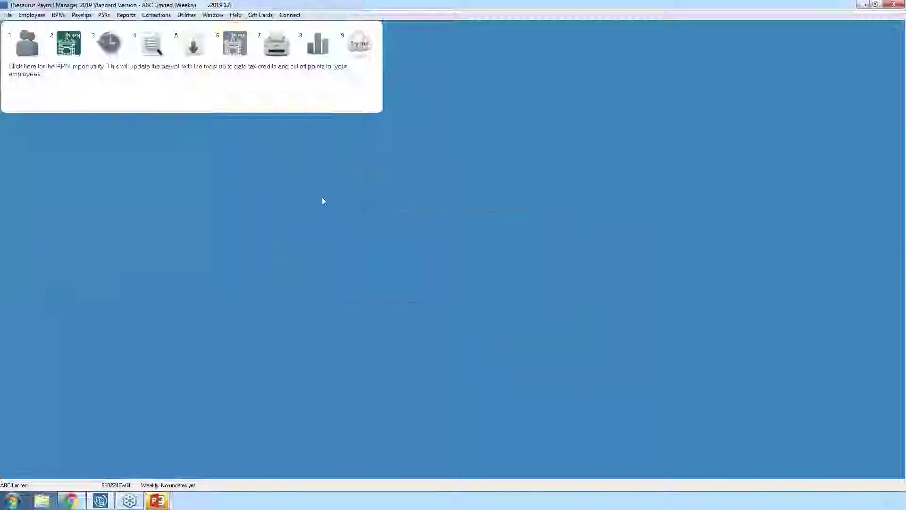
- Load the newly added weekly employee's record in the employee details window
{"action": "left_click", "coordinate": [28, 49]}
{"action": "left_click", "coordinate": [383, 155]}
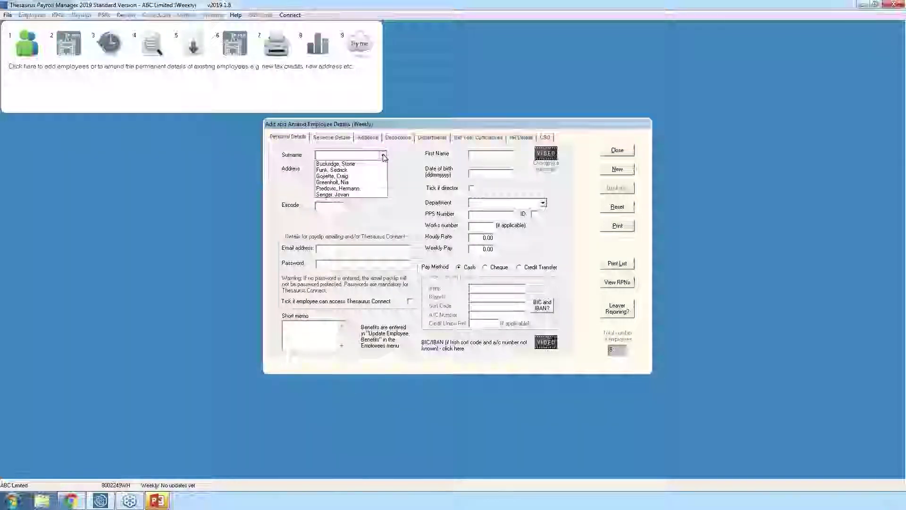
{"action": "left_click", "coordinate": [383, 156]}
{"action": "left_click", "coordinate": [383, 156]}
{"action": "left_click", "coordinate": [335, 197]}
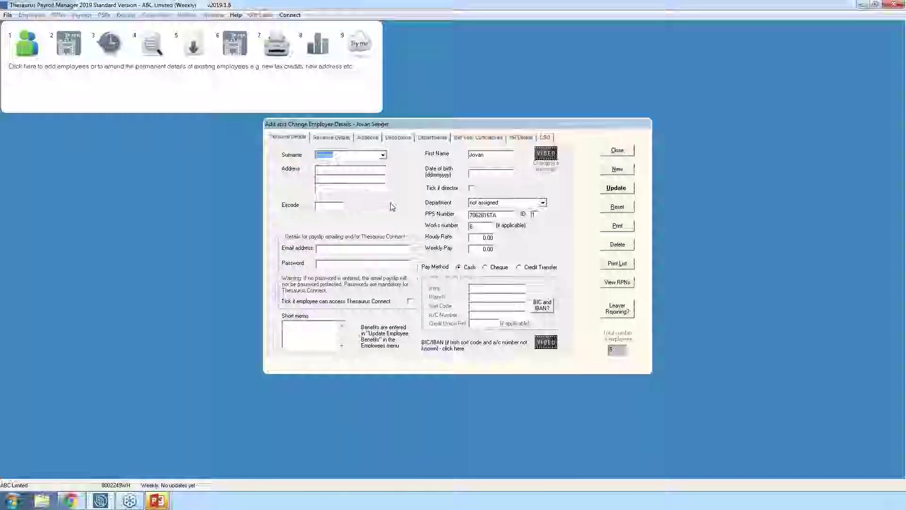
- Set the employee's weekly pay to 500.00 and begin a 'bonus' taxable addition
{"action": "left_click", "coordinate": [510, 250]}
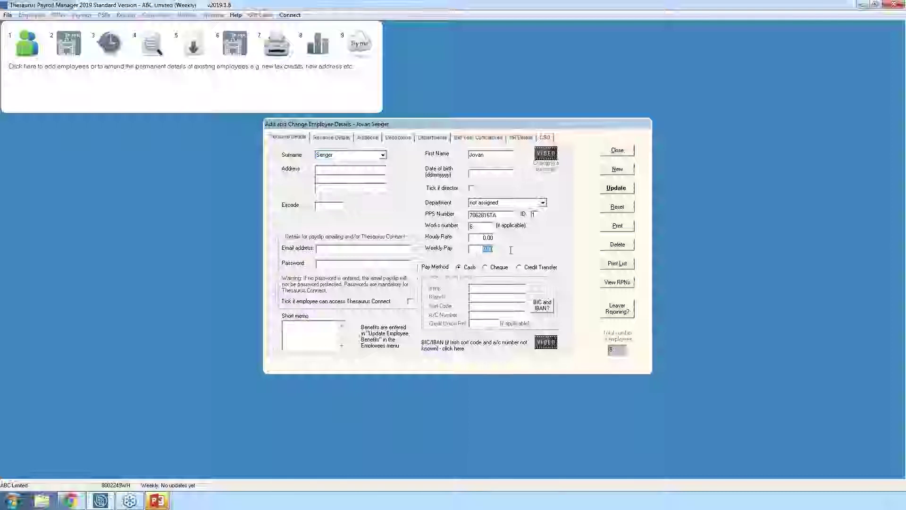
{"action": "type", "text": "500"}
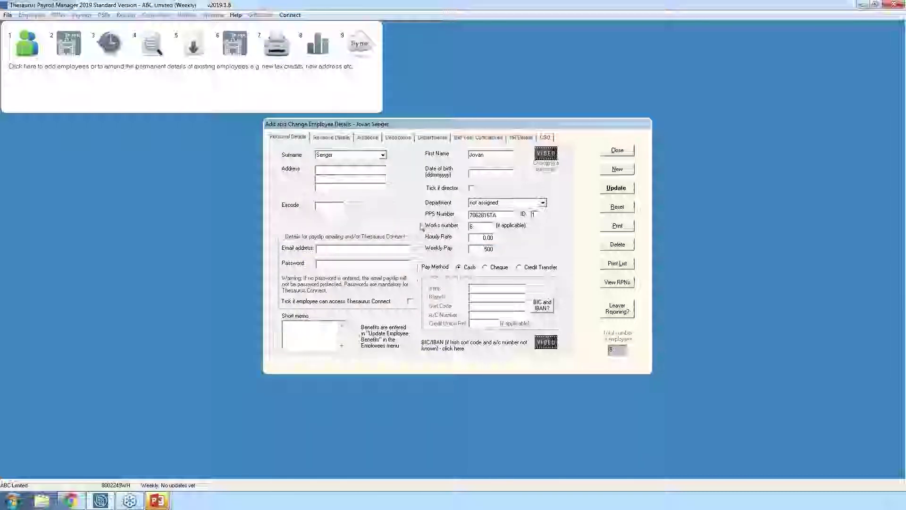
{"action": "left_click", "coordinate": [343, 249]}
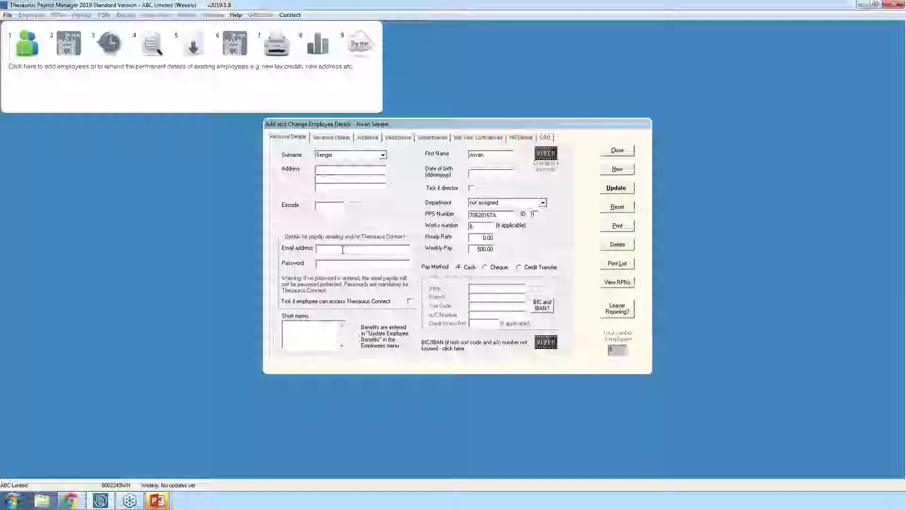
{"action": "left_click", "coordinate": [367, 137]}
{"action": "left_click", "coordinate": [380, 185]}
{"action": "type", "text": "bonus"}
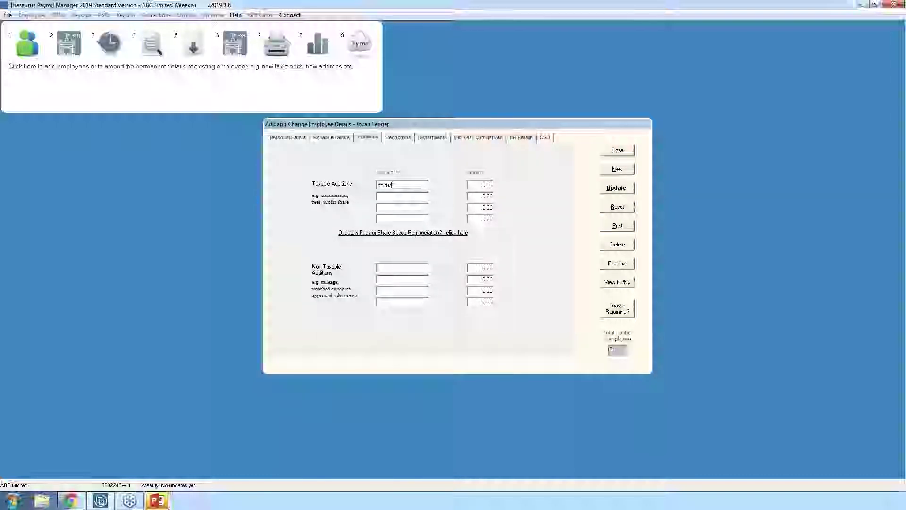
- Enter the bonus addition's amount and return to the employee's personal details
{"action": "key", "text": "Tab"}
{"action": "type", "text": "10"}
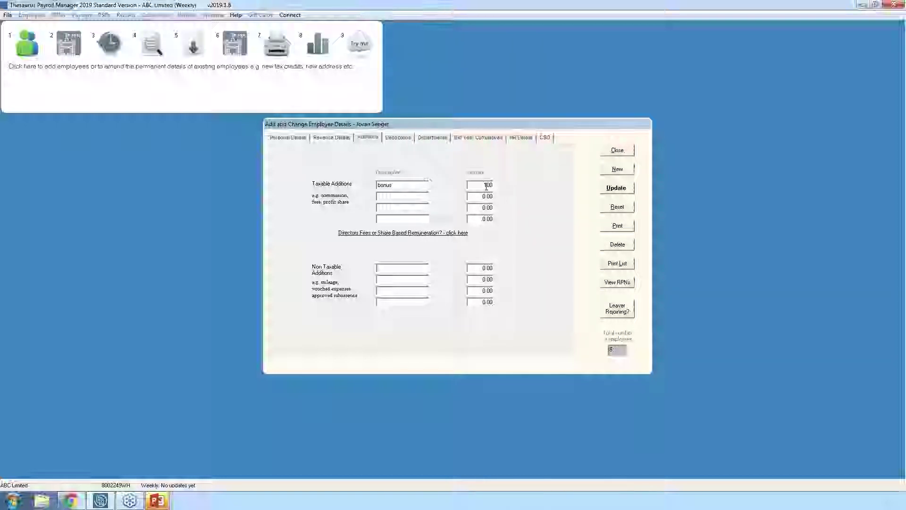
{"action": "left_click", "coordinate": [292, 139]}
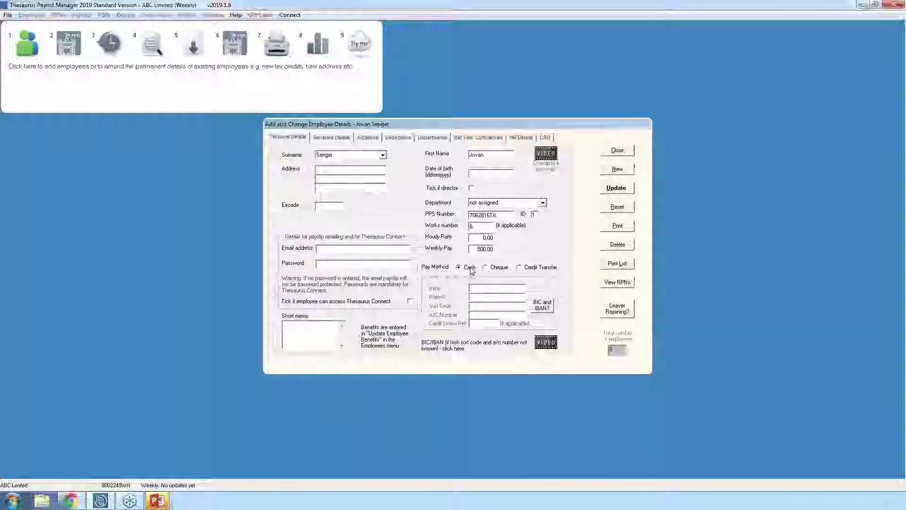
{"action": "left_click", "coordinate": [343, 138]}
- Keep PRSI class A1, update the employee record, and close the details window
{"action": "left_click", "coordinate": [330, 222]}
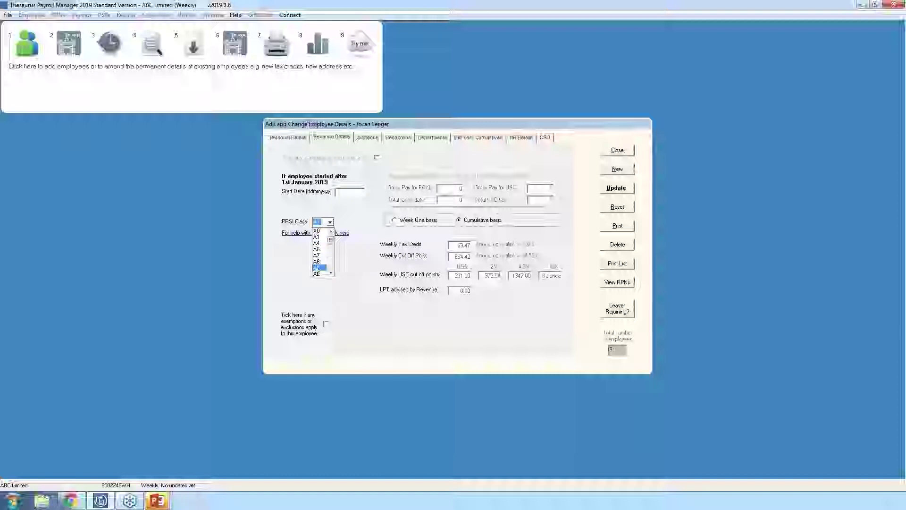
{"action": "left_click", "coordinate": [357, 220]}
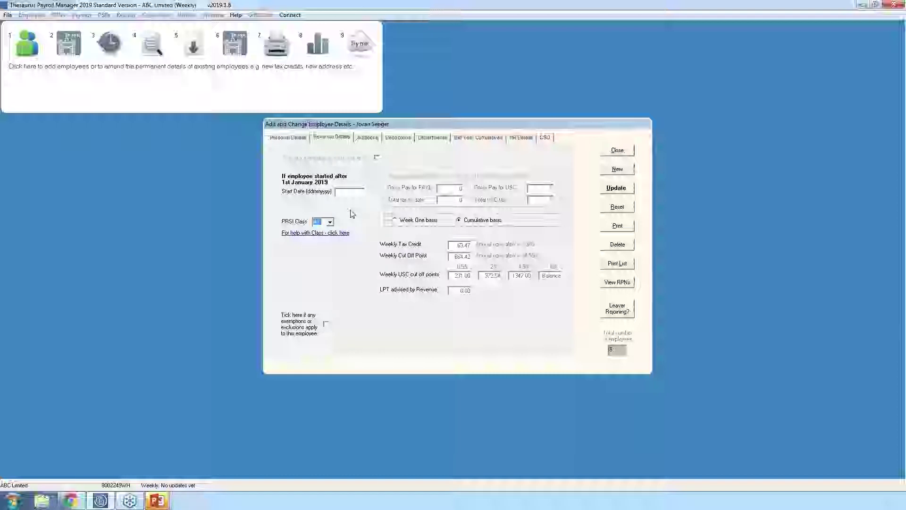
{"action": "left_click", "coordinate": [606, 191]}
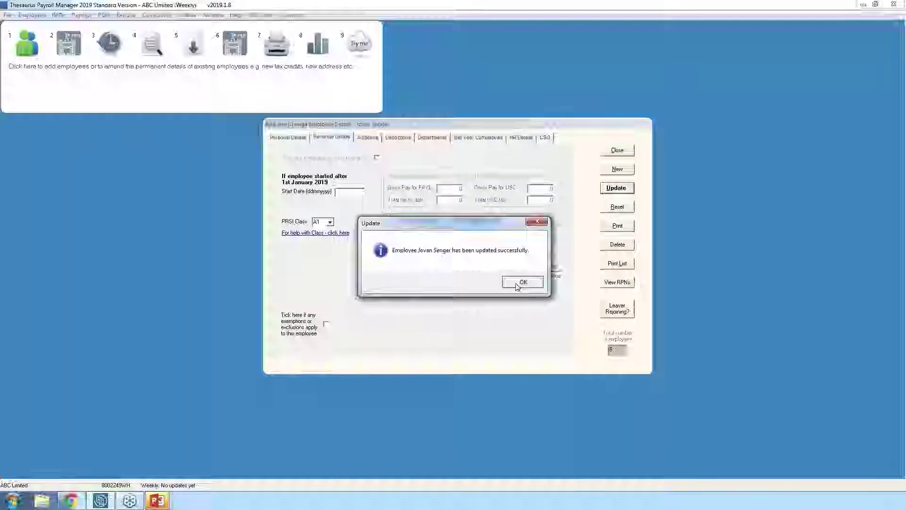
{"action": "left_click", "coordinate": [517, 285]}
{"action": "left_click", "coordinate": [611, 151]}
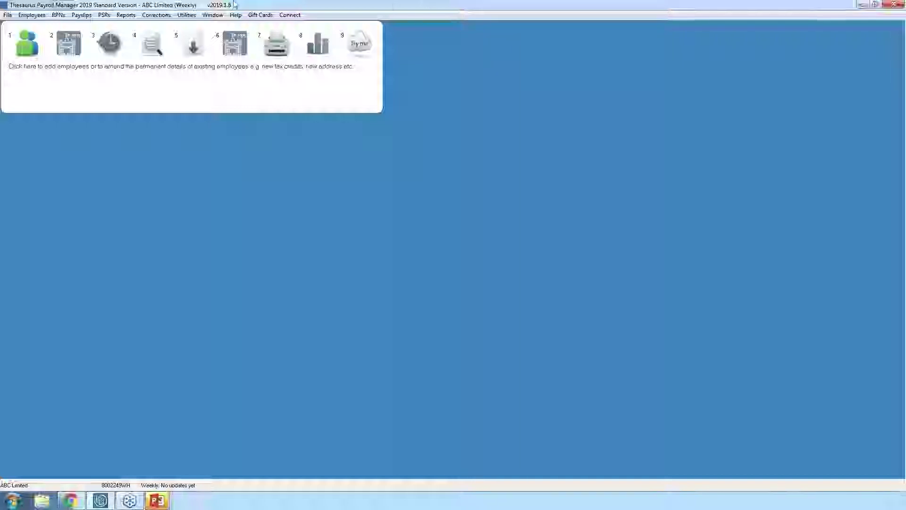
- Open the Weekly Input window for entering week 1 hours and overtime
{"action": "left_click", "coordinate": [117, 46]}
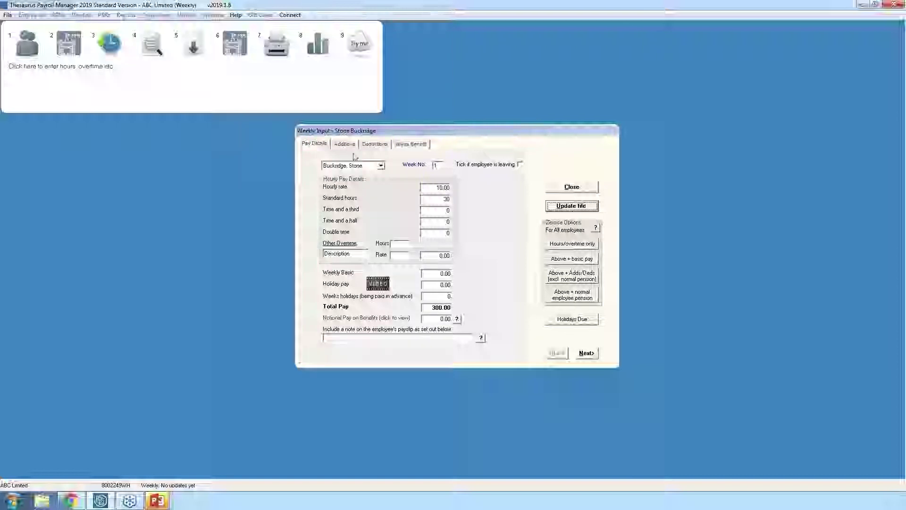
- For the first employee, enter 2 double-time hours and a Bonus addition of 100
{"action": "left_click", "coordinate": [381, 166]}
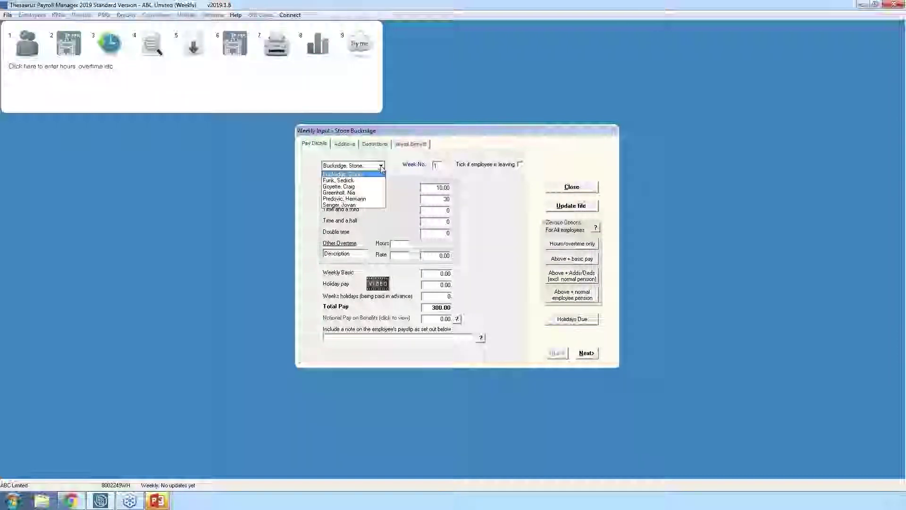
{"action": "left_click", "coordinate": [382, 167]}
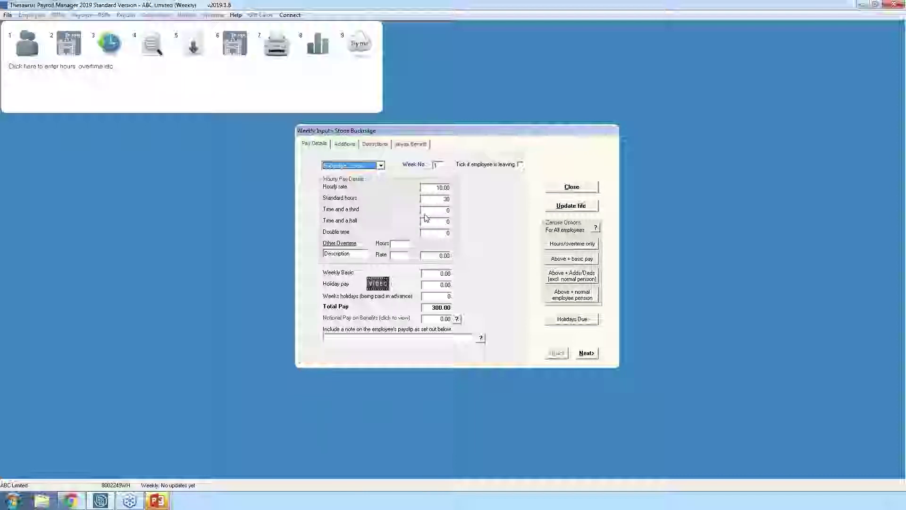
{"action": "left_click", "coordinate": [436, 188]}
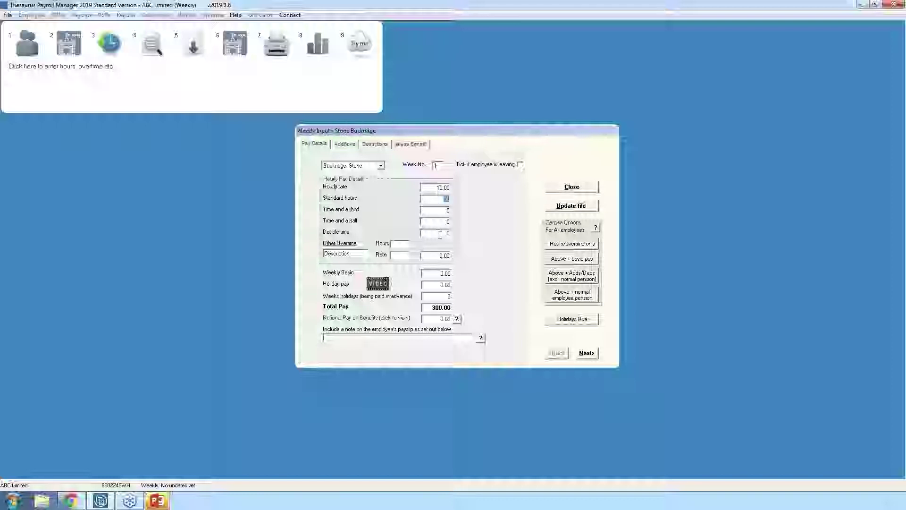
{"action": "left_click_drag", "start_coordinate": [440, 234], "coordinate": [457, 234]}
{"action": "type", "text": "2"}
{"action": "left_click", "coordinate": [350, 144]}
{"action": "left_click", "coordinate": [364, 191]}
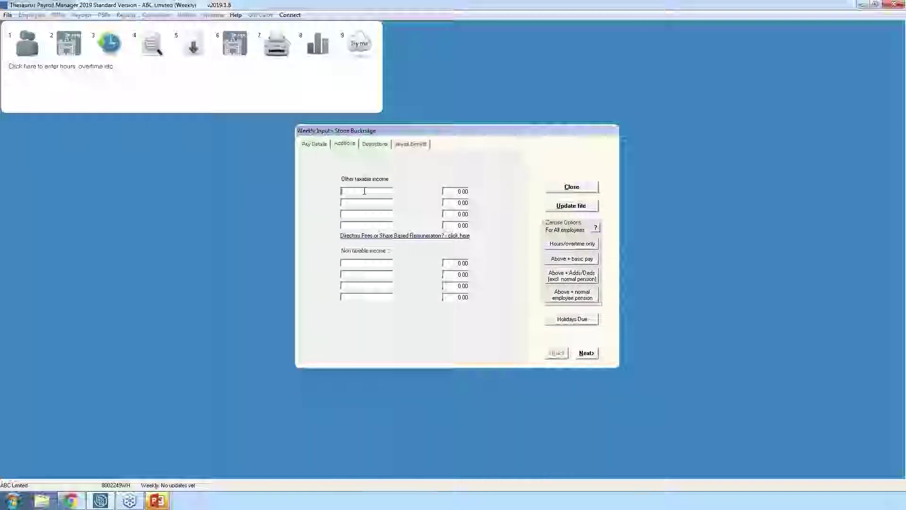
{"action": "type", "text": "Bonus"}
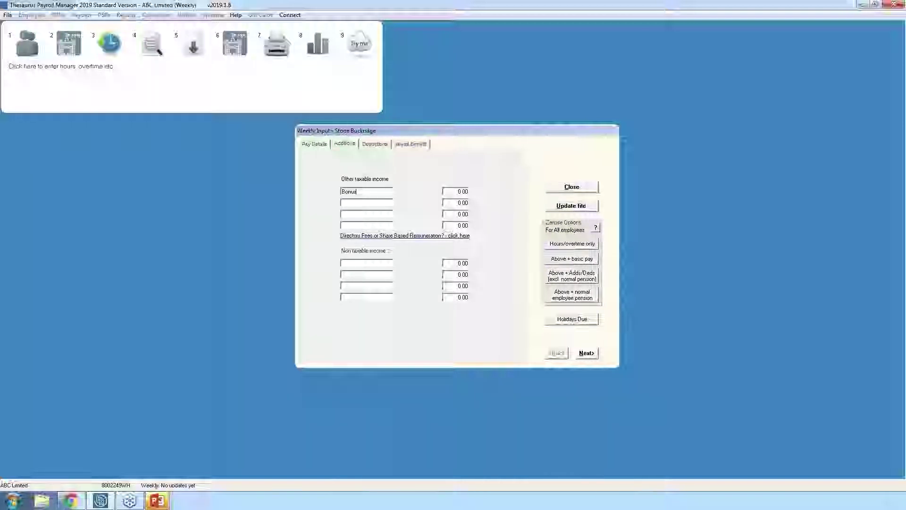
{"action": "key", "text": "Tab"}
{"action": "type", "text": "100"}
- Save the week 1 pay with PRSI class A1 and advance to the next employee
{"action": "left_click", "coordinate": [368, 143]}
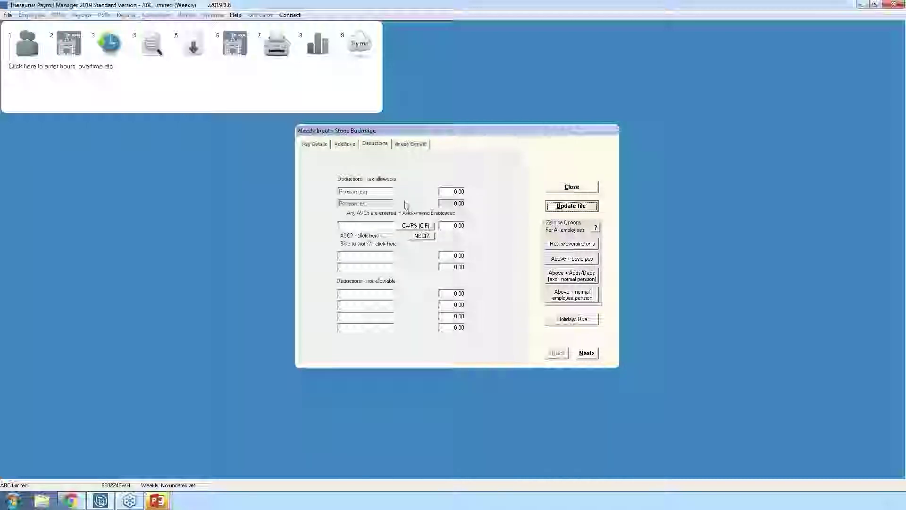
{"action": "left_click", "coordinate": [323, 143]}
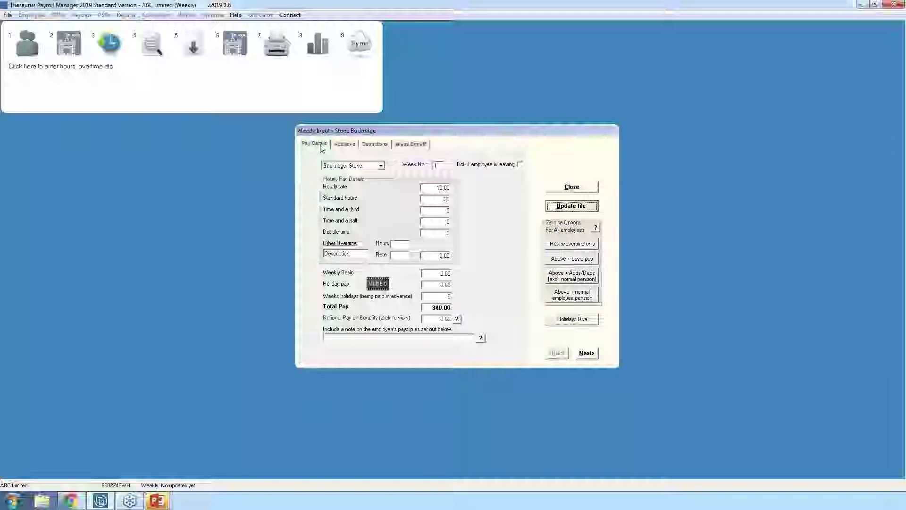
{"action": "left_click", "coordinate": [572, 205]}
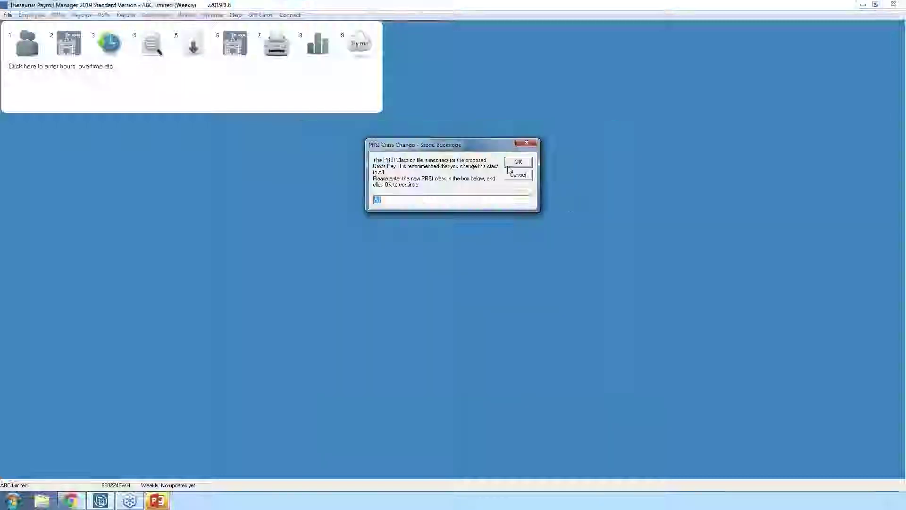
{"action": "left_click", "coordinate": [518, 162]}
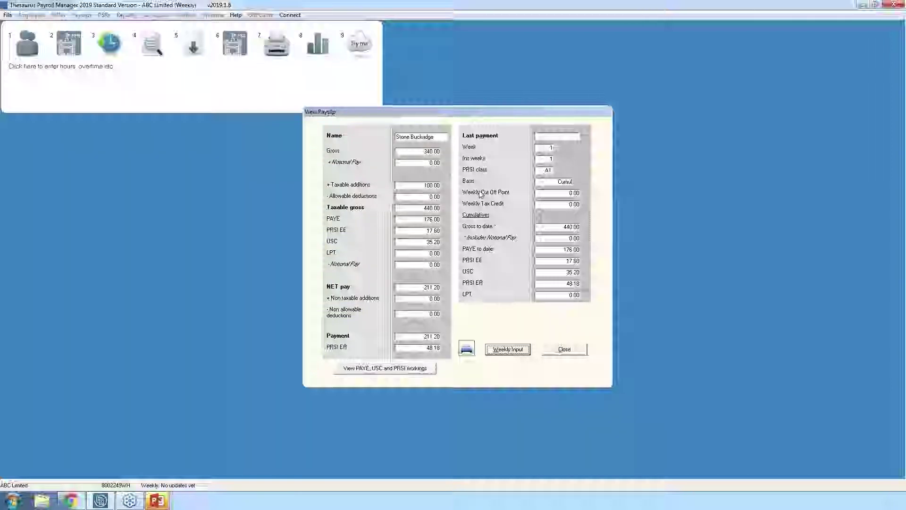
{"action": "left_click", "coordinate": [509, 350]}
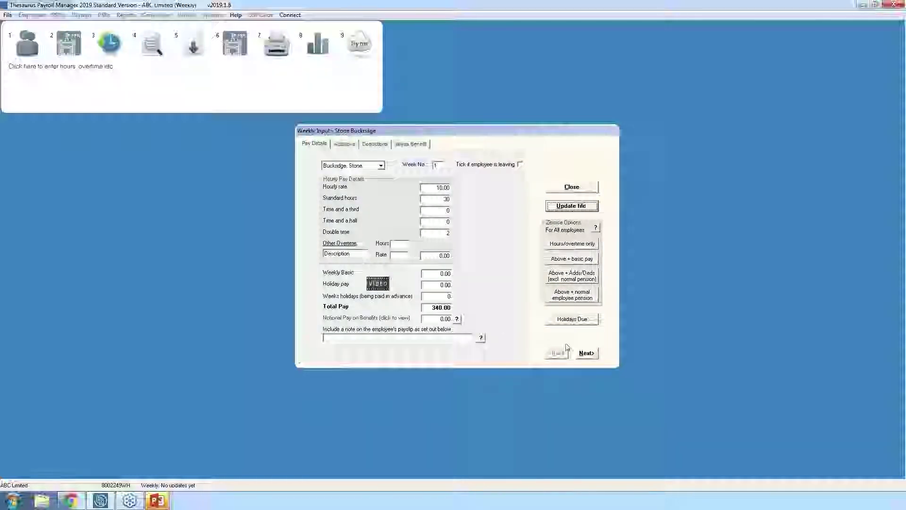
{"action": "left_click", "coordinate": [584, 356]}
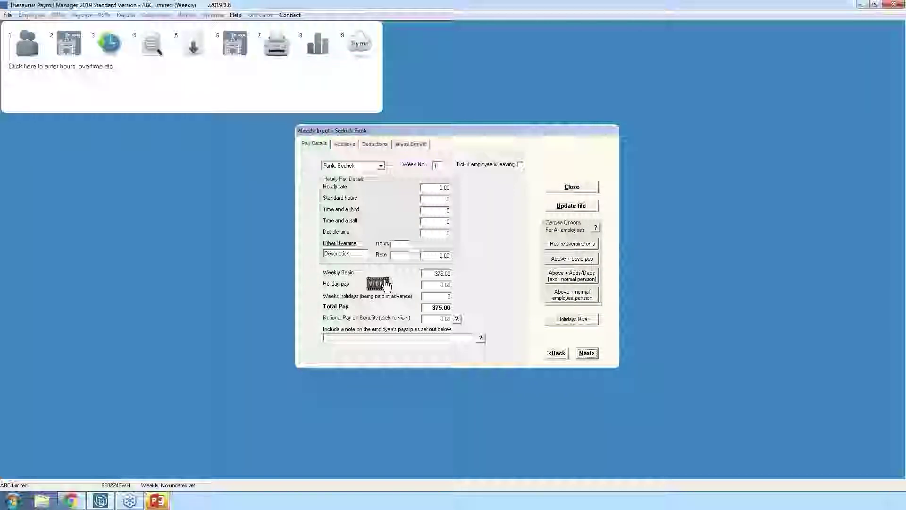
- Change the second employee's weekly basic to 300.00 and save with PRSI class A0
{"action": "left_click", "coordinate": [439, 275]}
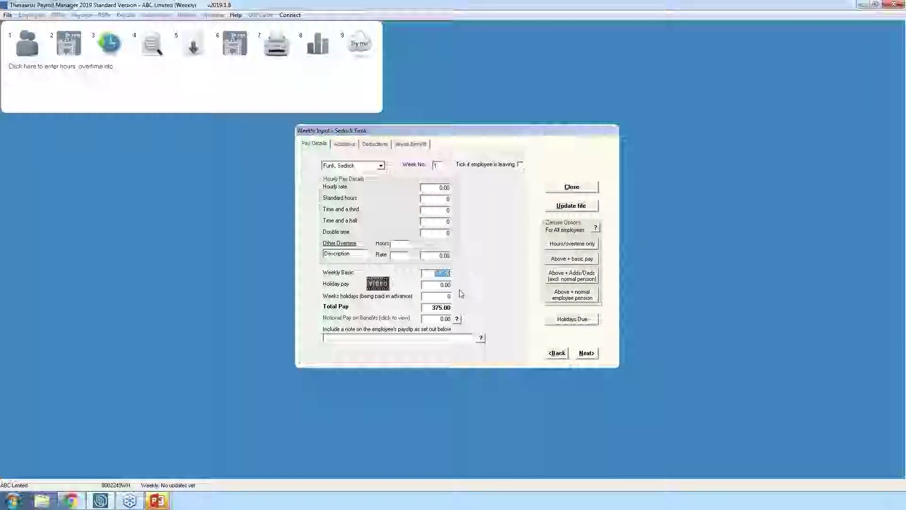
{"action": "type", "text": "300.00"}
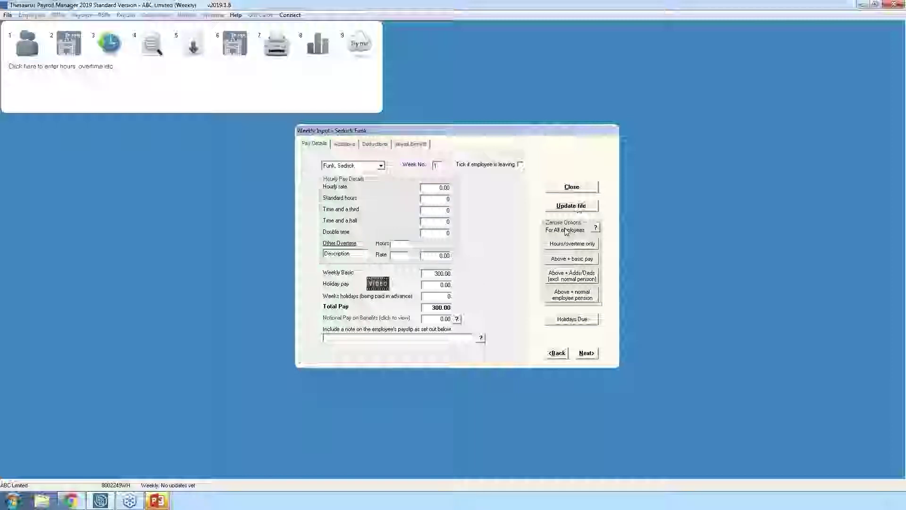
{"action": "left_click", "coordinate": [569, 206]}
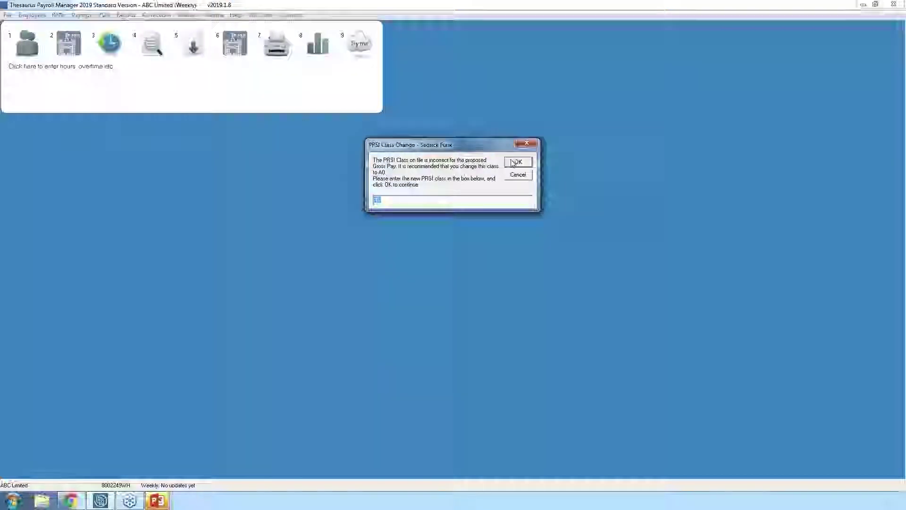
{"action": "left_click", "coordinate": [515, 162]}
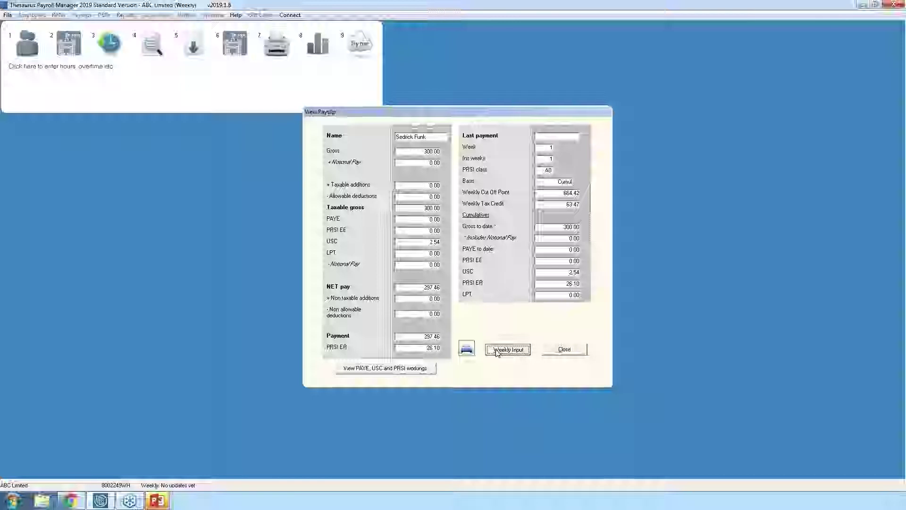
{"action": "left_click", "coordinate": [502, 349]}
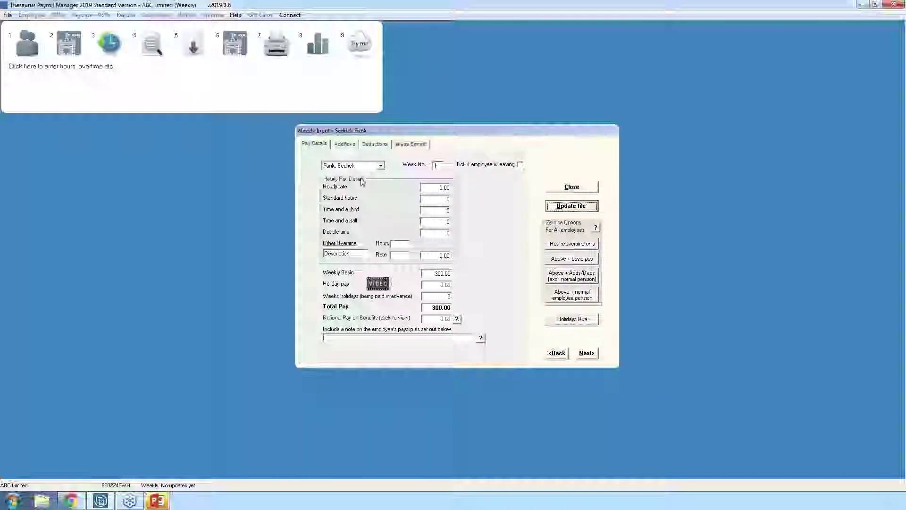
- Step through the remaining employees and close Weekly Input
{"action": "left_click", "coordinate": [586, 354]}
{"action": "left_click", "coordinate": [586, 354]}
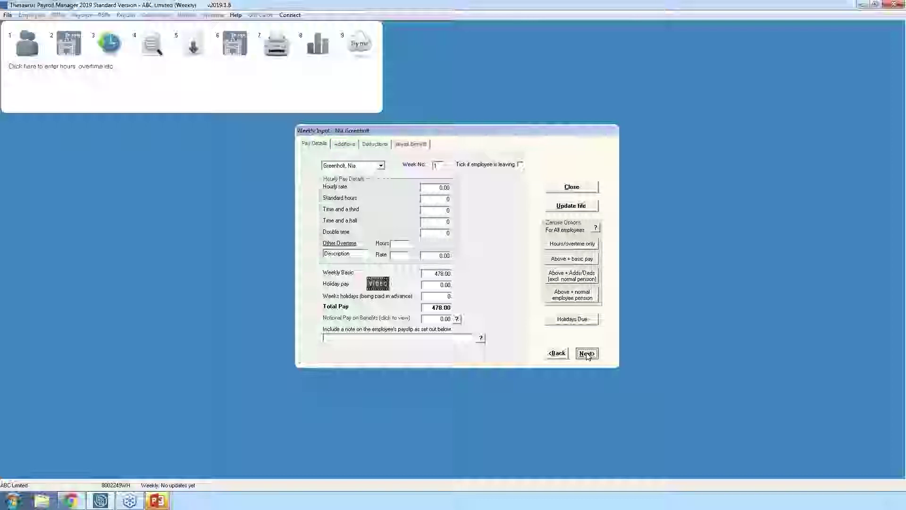
{"action": "left_click", "coordinate": [587, 354]}
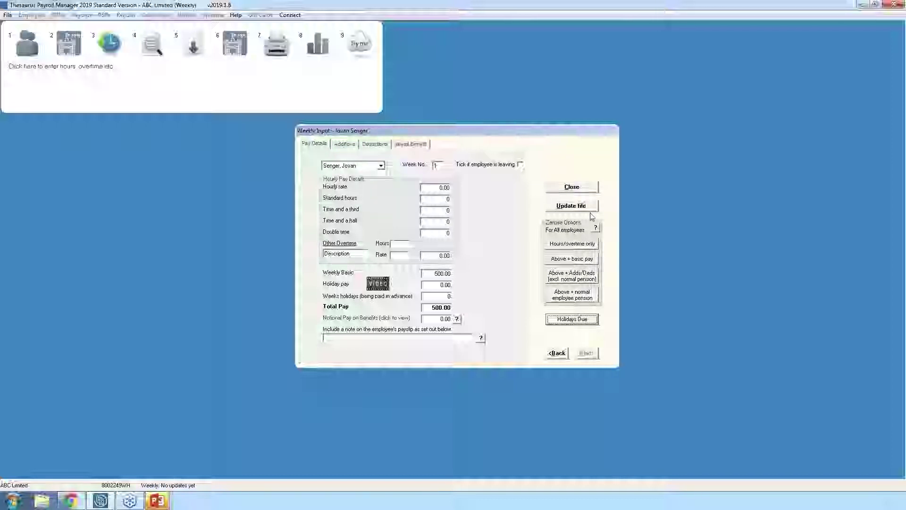
{"action": "left_click", "coordinate": [574, 190]}
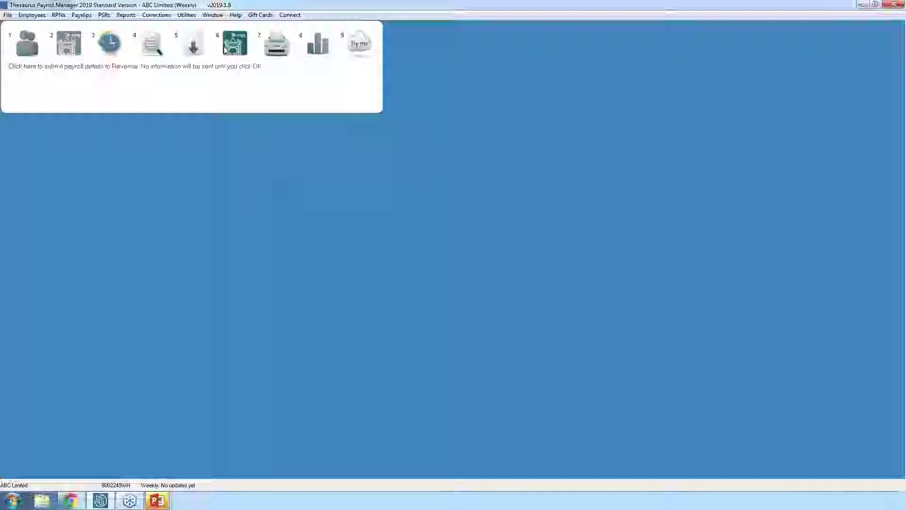
- Open Payroll Preview/Quick Edit to view the week 1 payslips table
{"action": "left_click", "coordinate": [156, 47]}
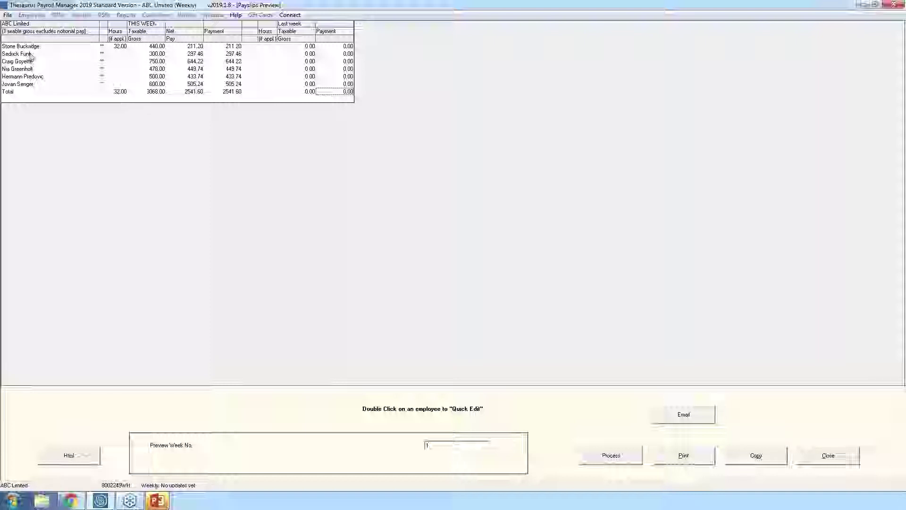
- Change the last employee's Basic pay to 400 in Quick Edit, then close the preview
{"action": "left_click", "coordinate": [31, 86]}
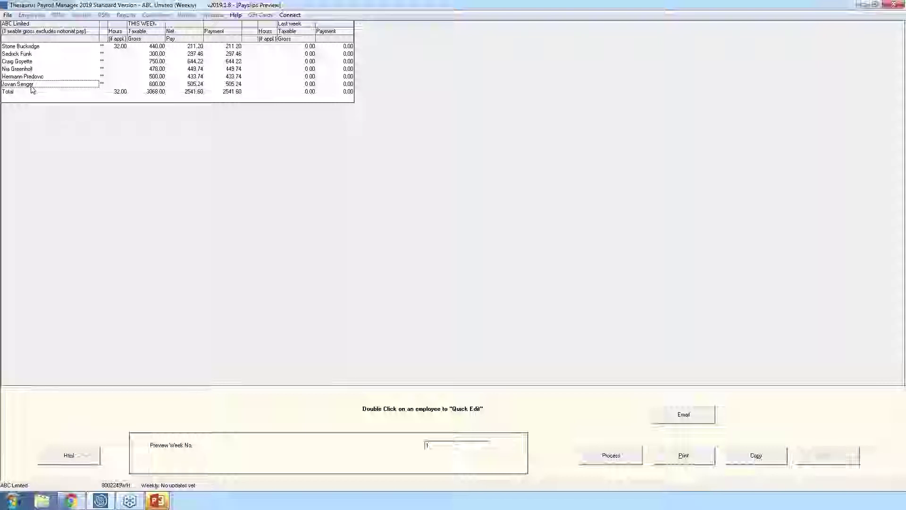
{"action": "double_click", "coordinate": [31, 85]}
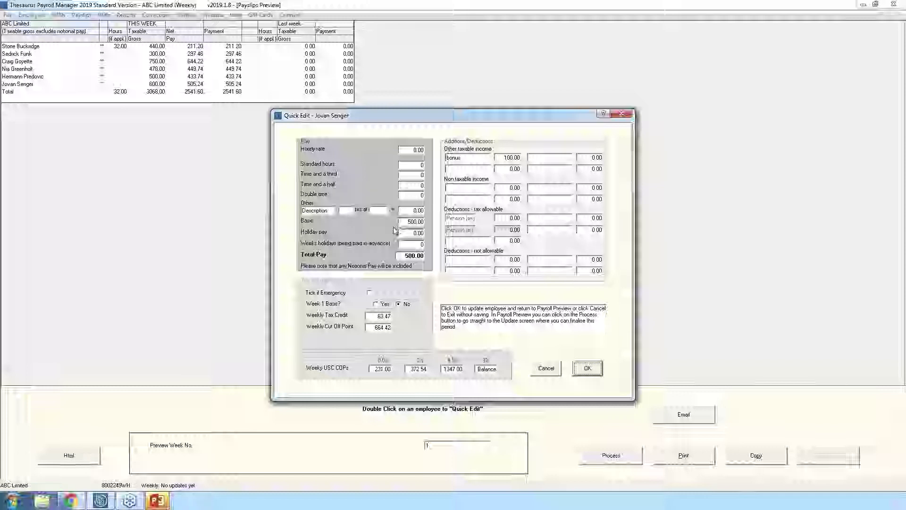
{"action": "left_click", "coordinate": [413, 222]}
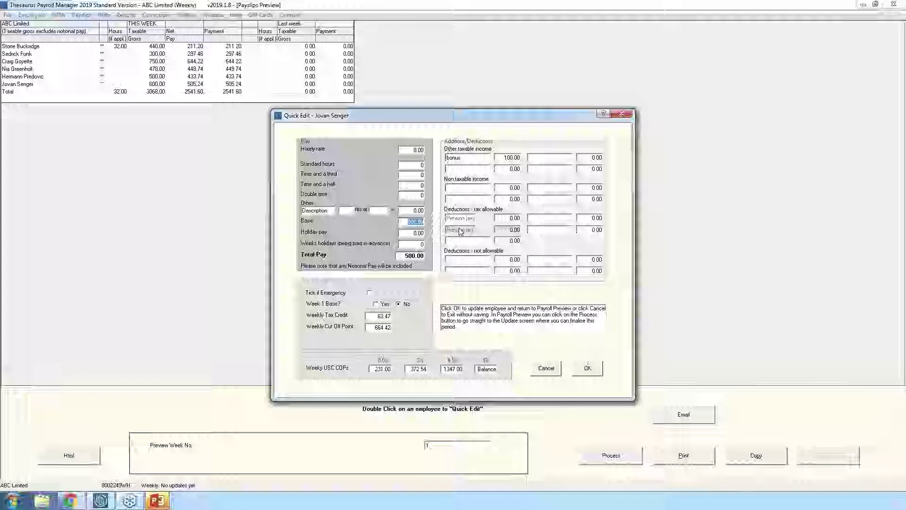
{"action": "type", "text": "400"}
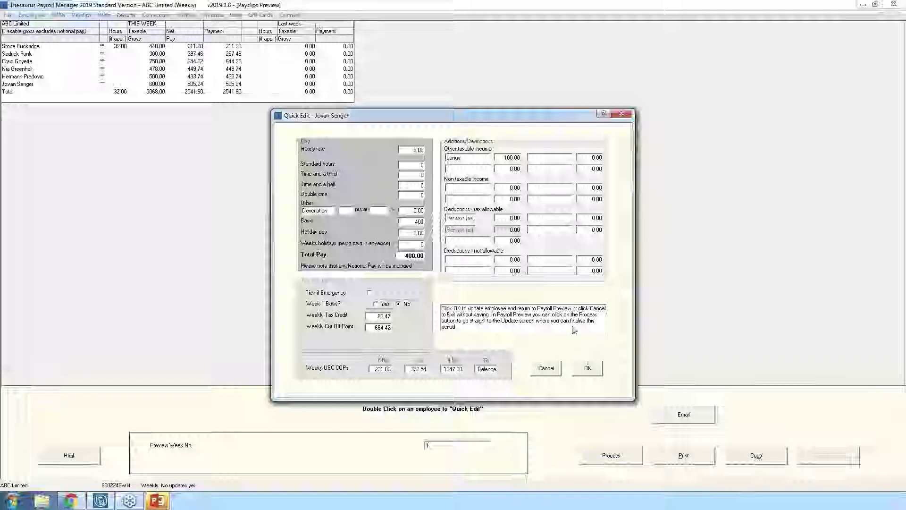
{"action": "left_click", "coordinate": [587, 372]}
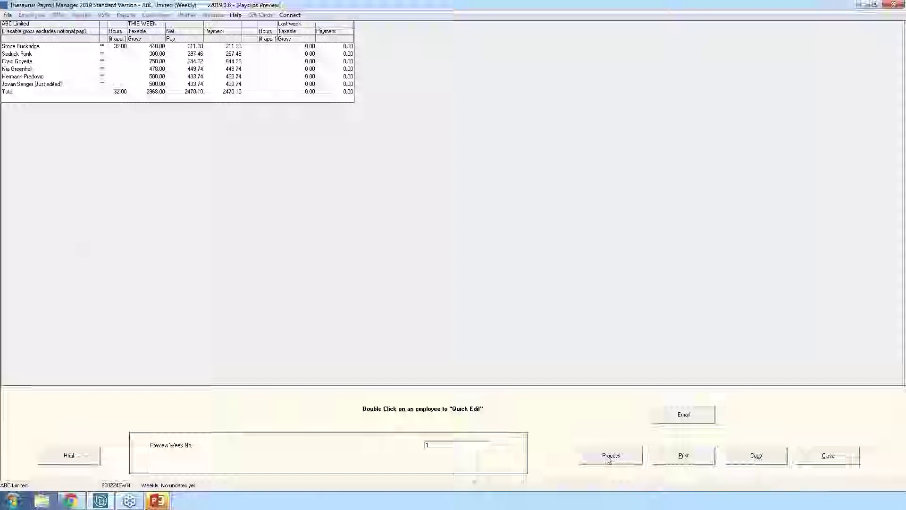
{"action": "left_click", "coordinate": [827, 456]}
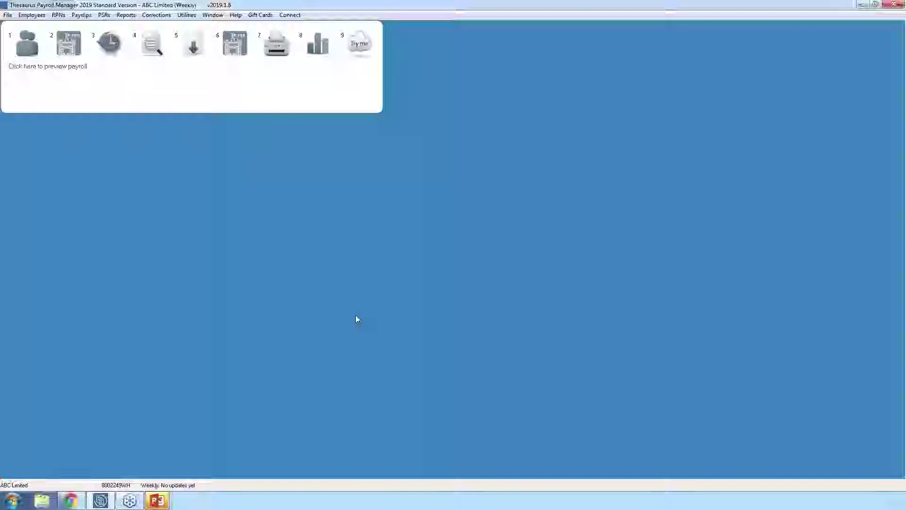
- Run Net to Gross Projection for the fourth employee with a desired net pay of 500
{"action": "left_click", "coordinate": [82, 15]}
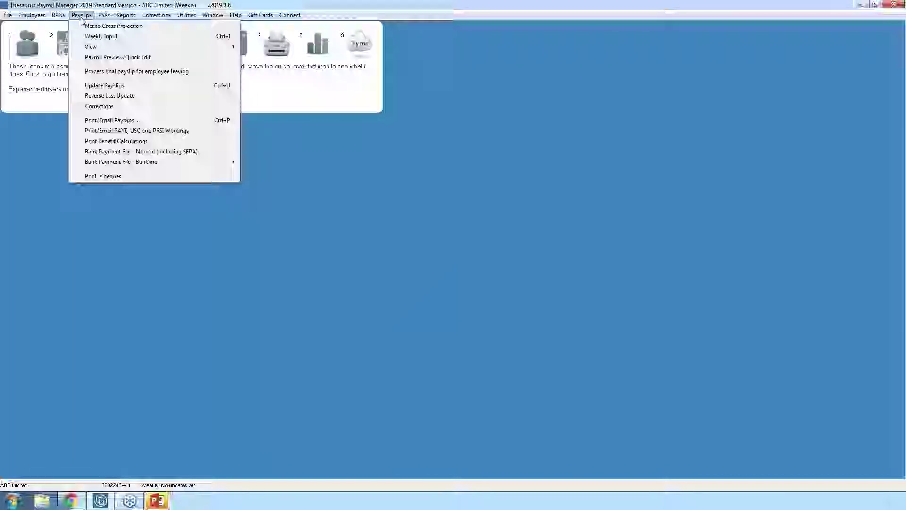
{"action": "left_click", "coordinate": [103, 27]}
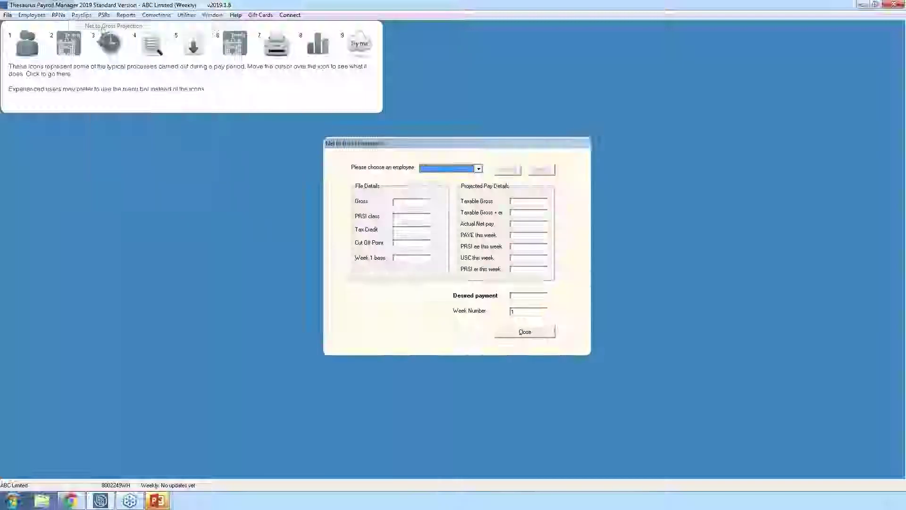
{"action": "left_click", "coordinate": [479, 170]}
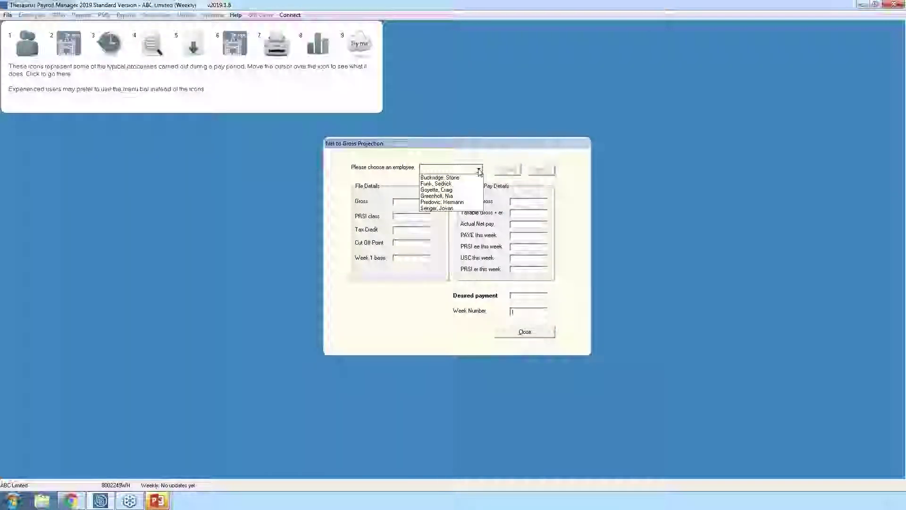
{"action": "left_click", "coordinate": [437, 197]}
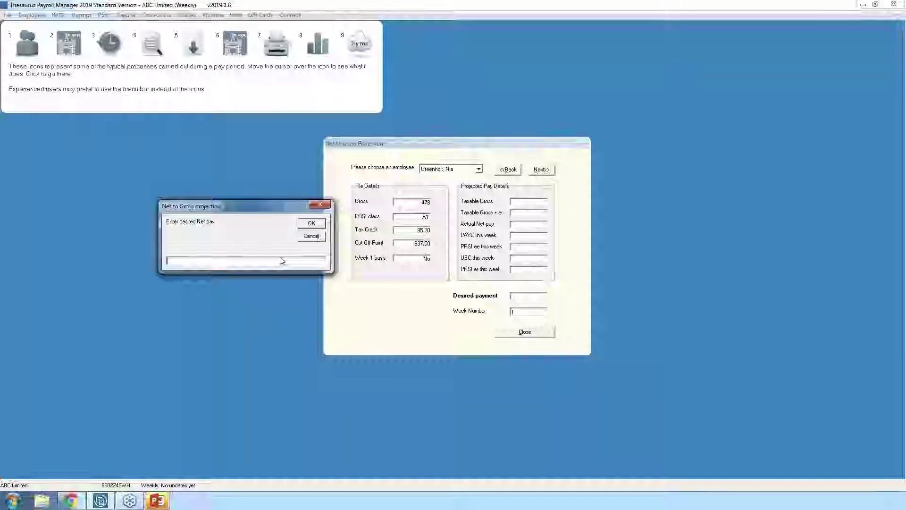
{"action": "type", "text": "500"}
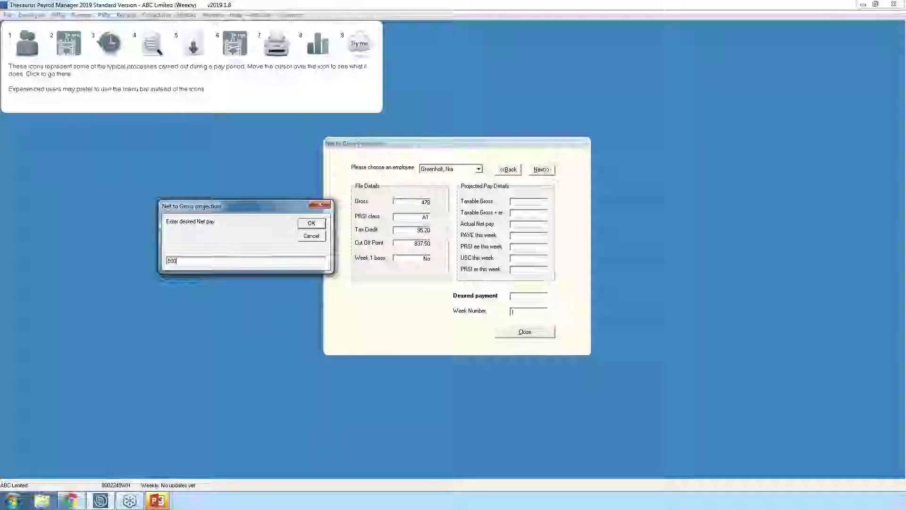
{"action": "left_click", "coordinate": [310, 223]}
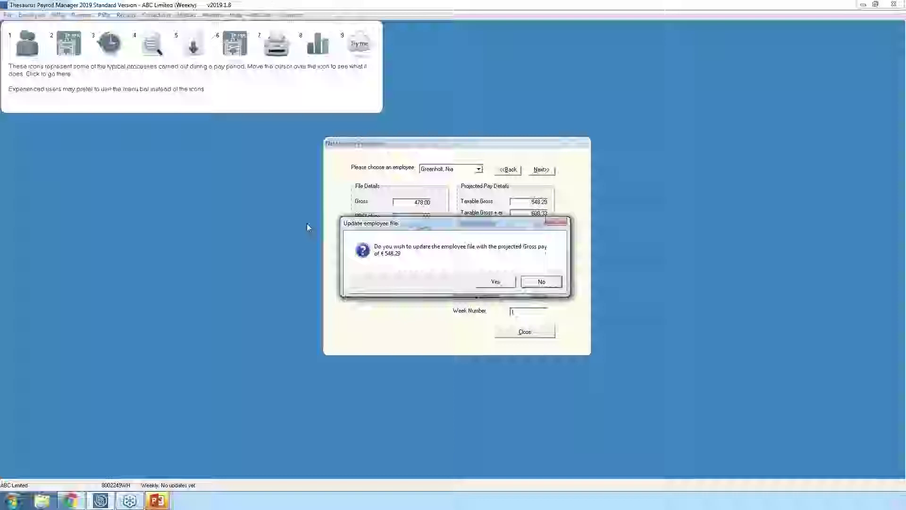
- Write the projected €548.29 gross to the employee file and reopen the payroll preview
{"action": "left_click", "coordinate": [495, 282]}
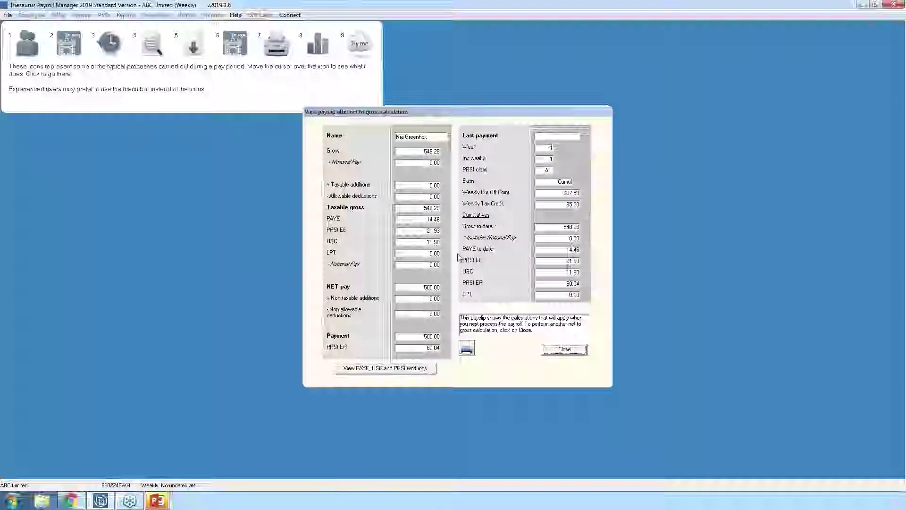
{"action": "left_click", "coordinate": [564, 350]}
{"action": "left_click", "coordinate": [522, 333]}
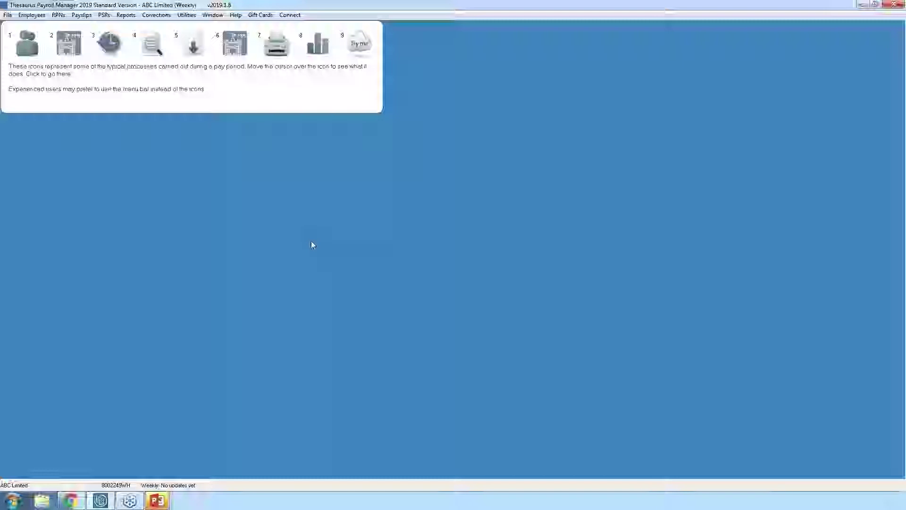
{"action": "left_click", "coordinate": [154, 45]}
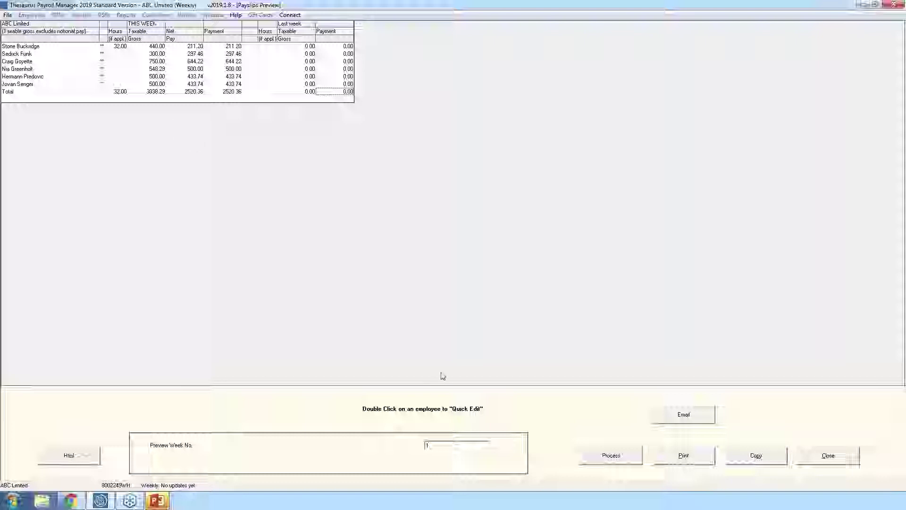
- Close the Payslips Preview window after checking the totals
{"action": "left_click", "coordinate": [823, 454]}
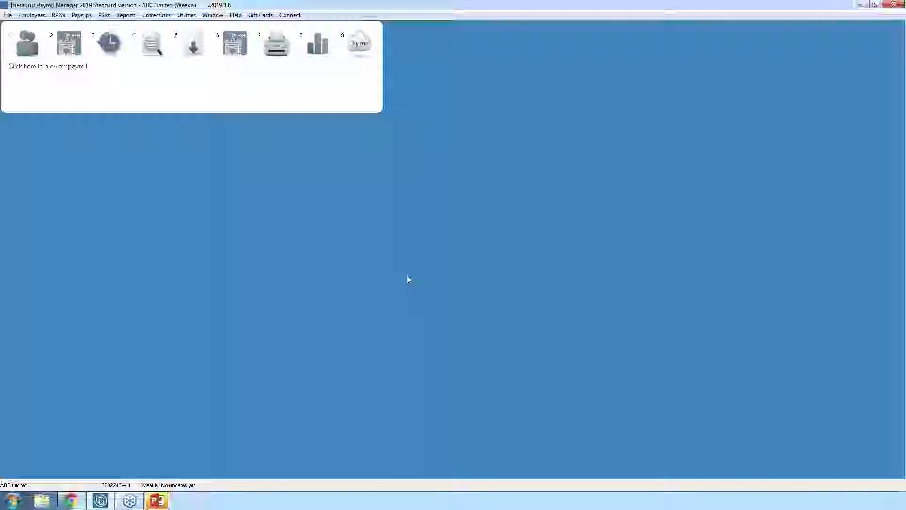
- Start the week 1 payslip processing and accept the First Payroll Update warning
{"action": "left_click", "coordinate": [194, 47]}
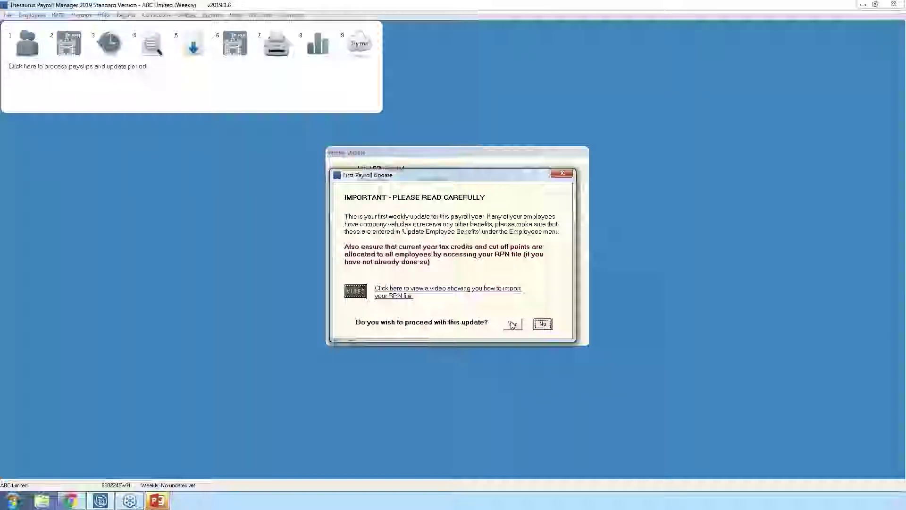
{"action": "left_click", "coordinate": [514, 324]}
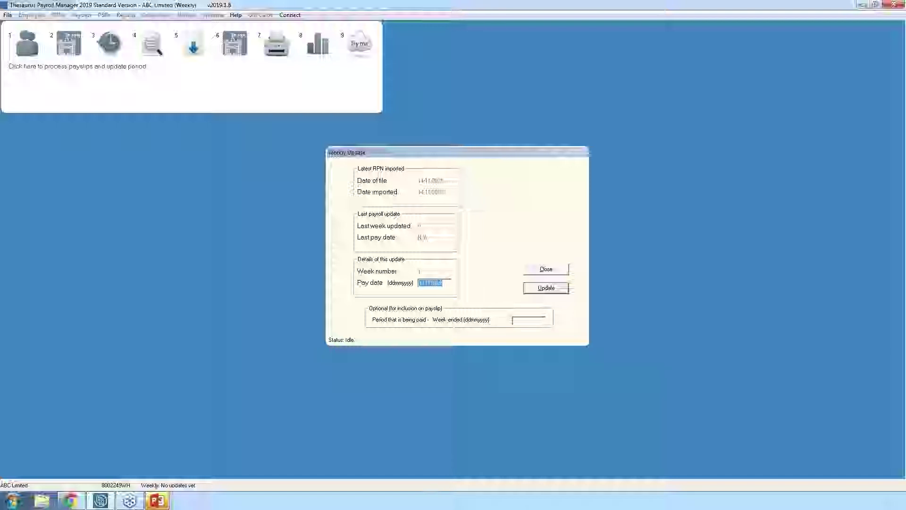
- Run the week 1 update with pay date 07012019 and week ended 31122018, acknowledging success
{"action": "type", "text": "07012019"}
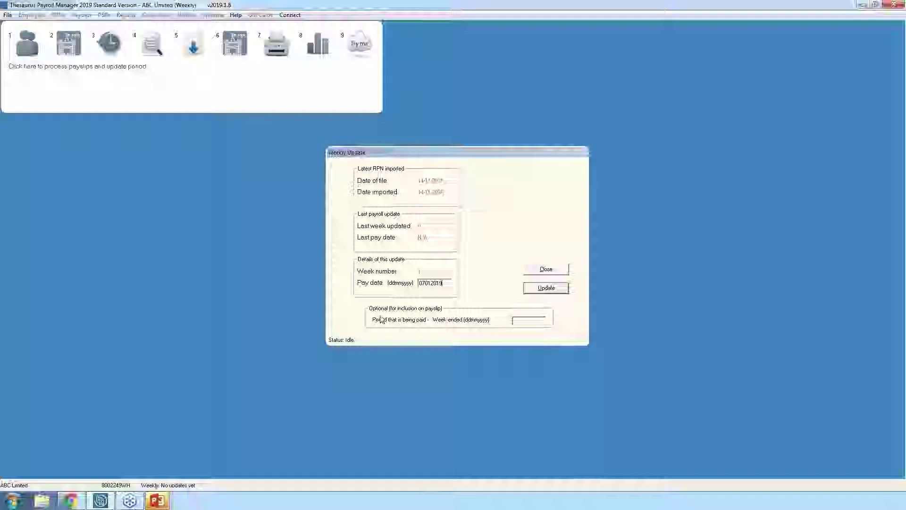
{"action": "left_click", "coordinate": [518, 321]}
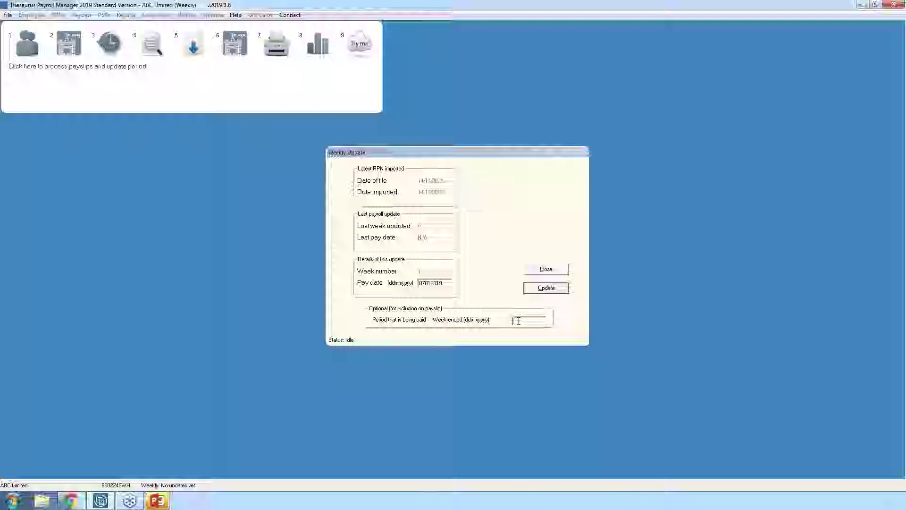
{"action": "type", "text": "31122018"}
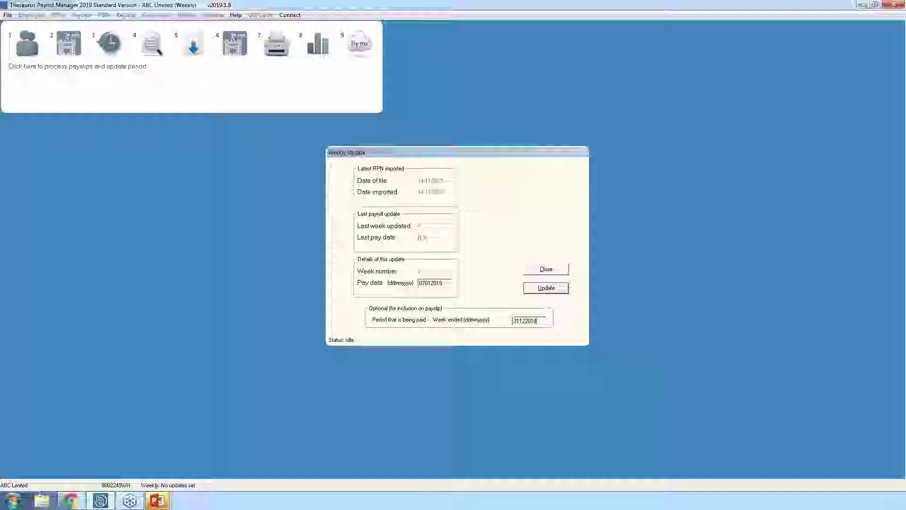
{"action": "left_click", "coordinate": [546, 287]}
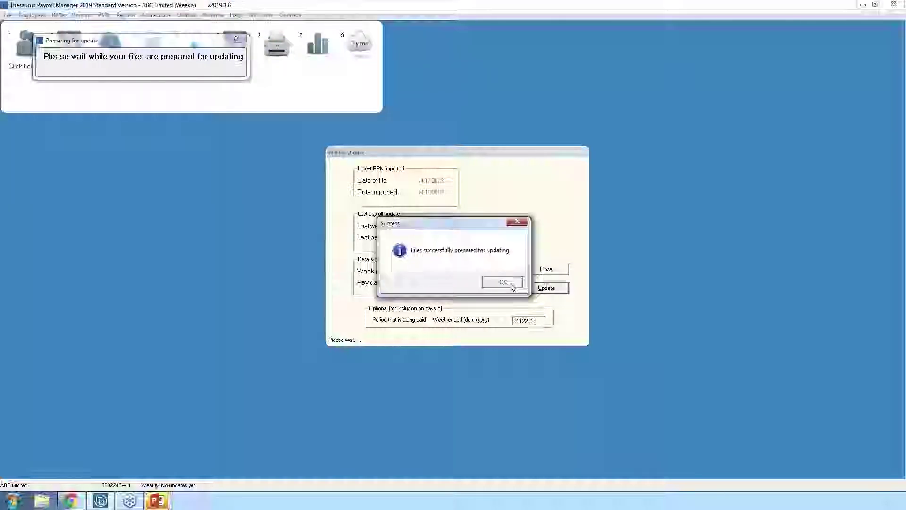
{"action": "left_click", "coordinate": [511, 285]}
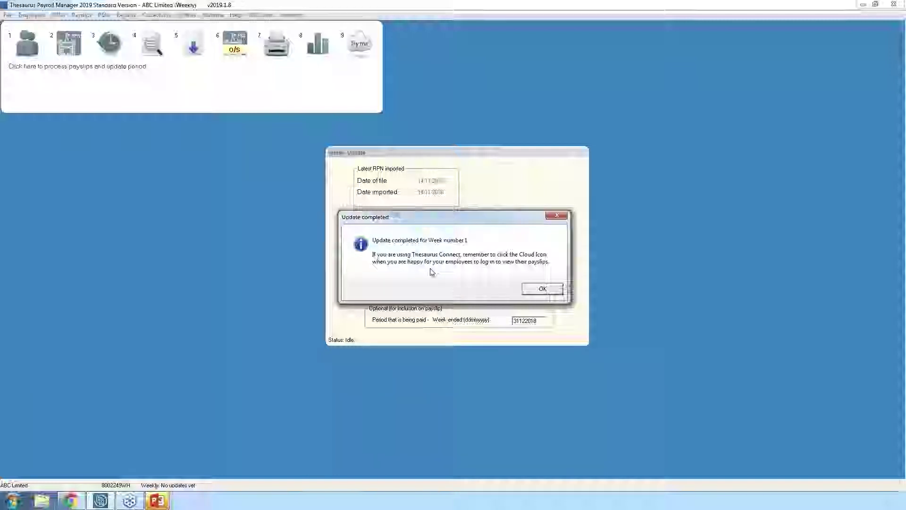
- Dismiss the Update completed notice, leaving week 1 paid on 7/01/2019
{"action": "left_click", "coordinate": [542, 288]}
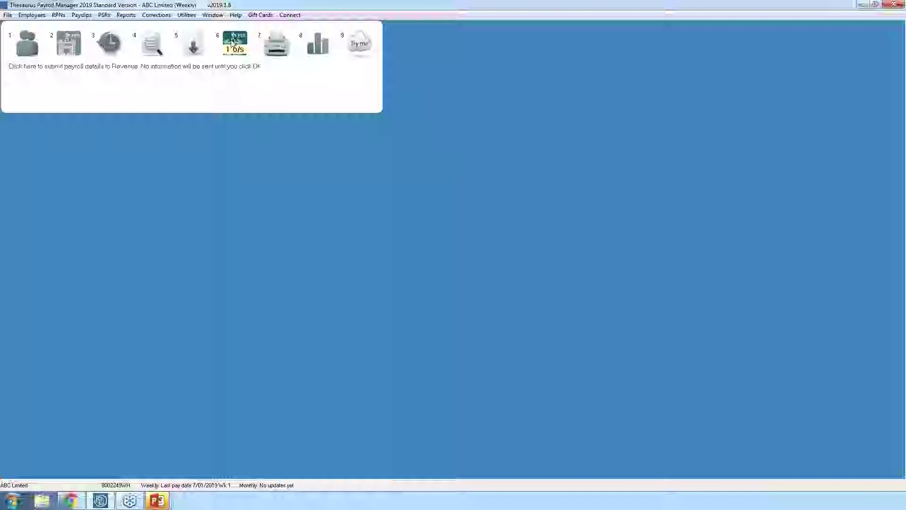
- Prepare the week 1 Payroll Submission Request and submit it to Revenue, totalling €761.75
{"action": "left_click", "coordinate": [232, 43]}
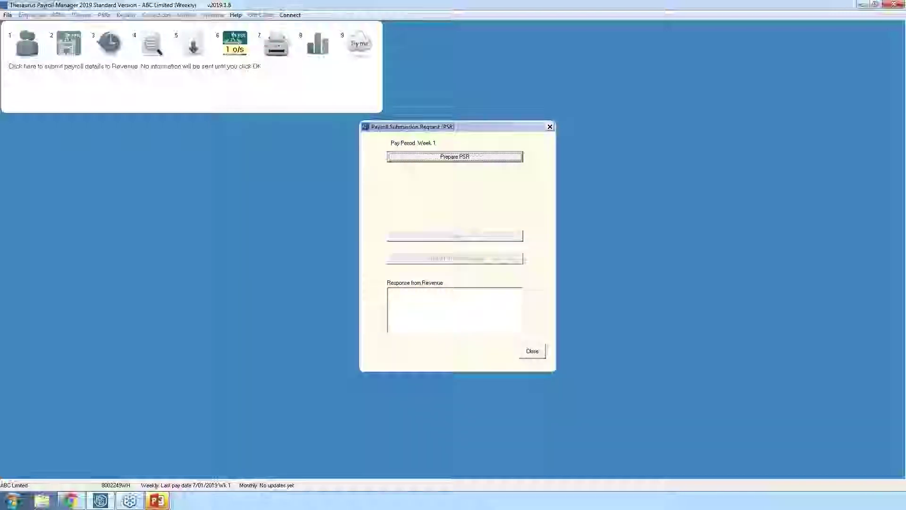
{"action": "left_click", "coordinate": [460, 160]}
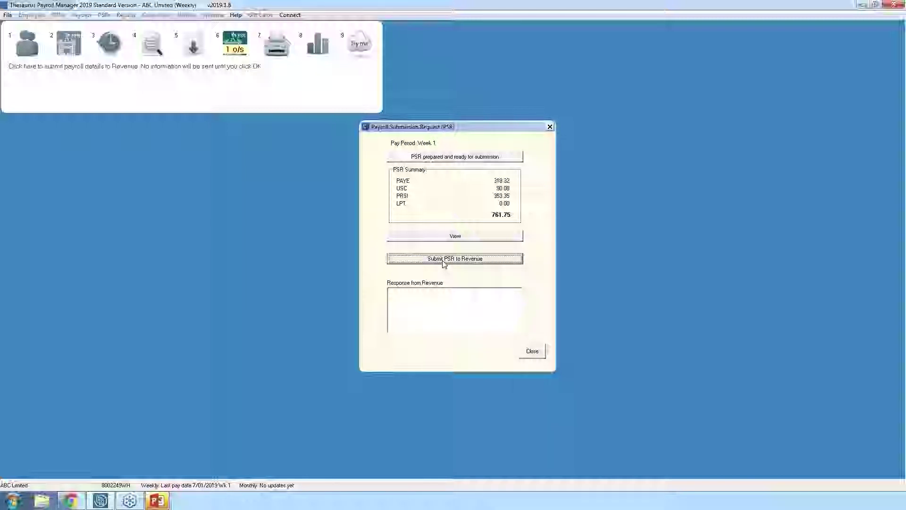
{"action": "left_click", "coordinate": [443, 263]}
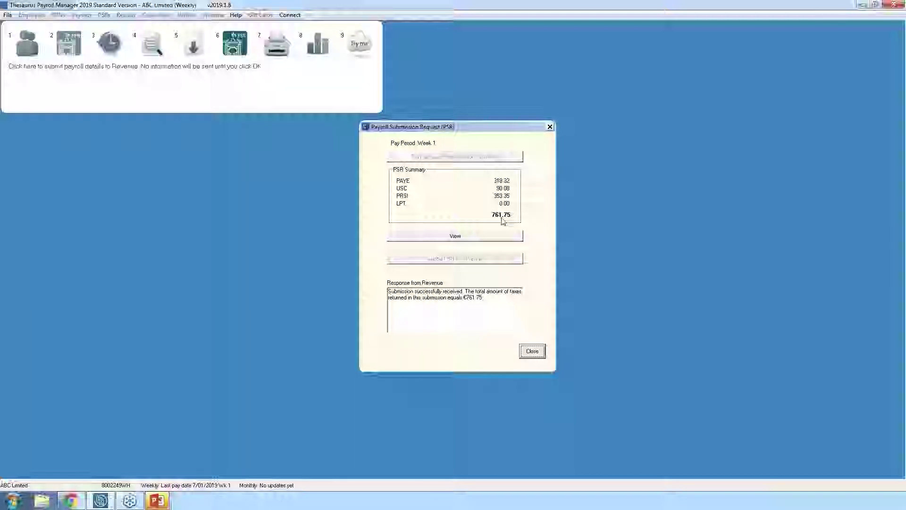
- Close the PSR dialog and accept the prompt to open Backup Payroll Files
{"action": "left_click", "coordinate": [530, 355]}
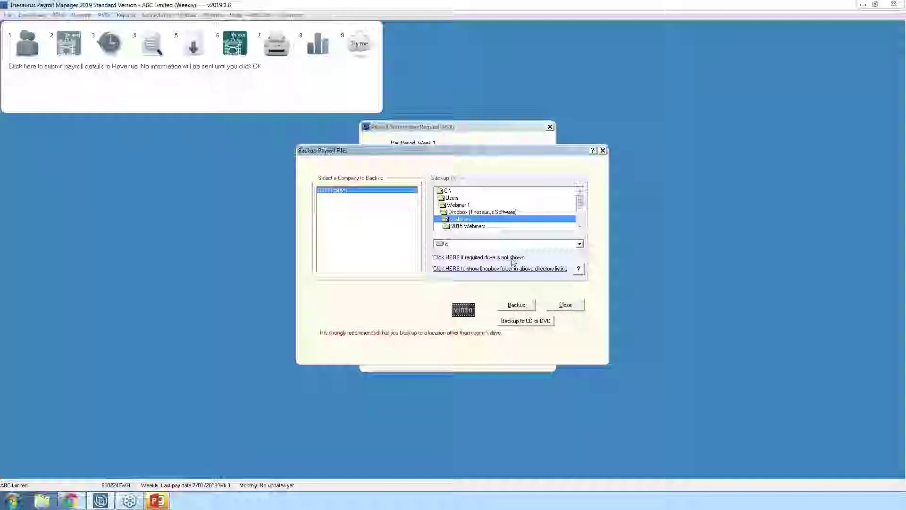
- Back up the payroll files to a drive other than c:, then close the backup window
{"action": "left_click", "coordinate": [579, 243]}
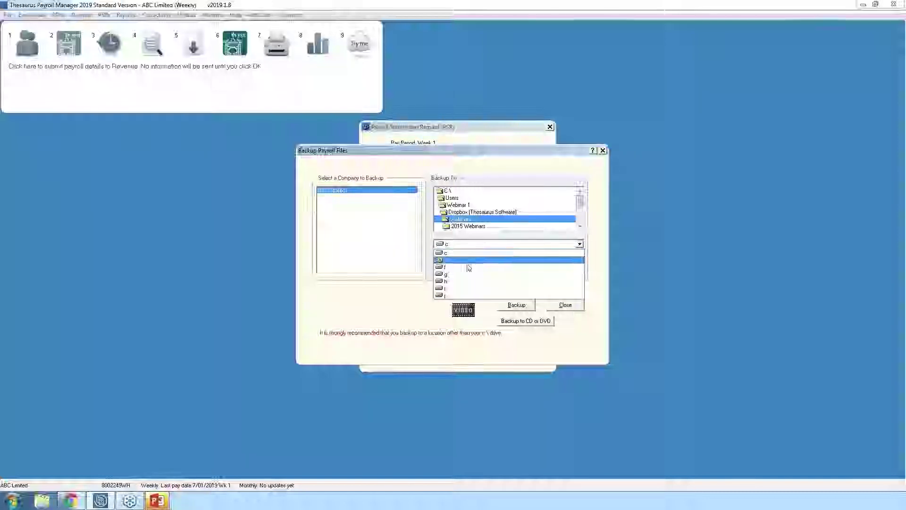
{"action": "left_click", "coordinate": [461, 289]}
{"action": "left_click", "coordinate": [516, 306]}
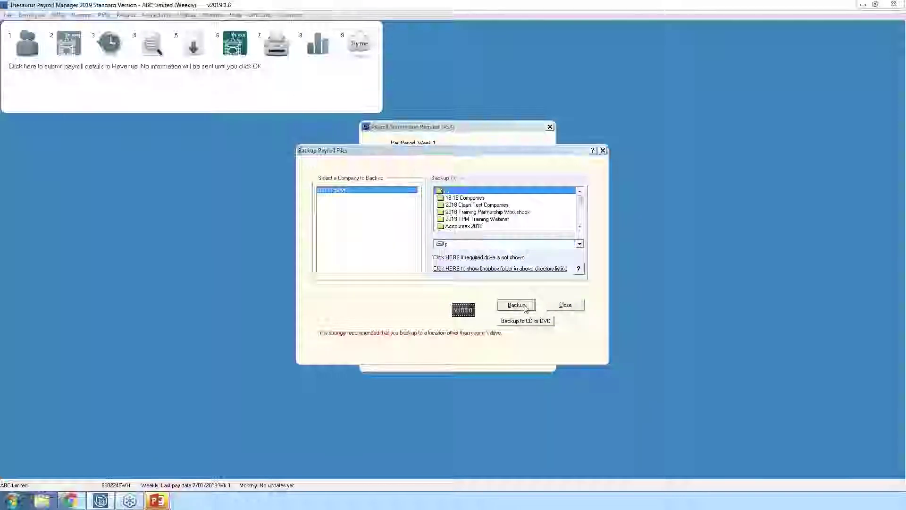
{"action": "left_click", "coordinate": [496, 290]}
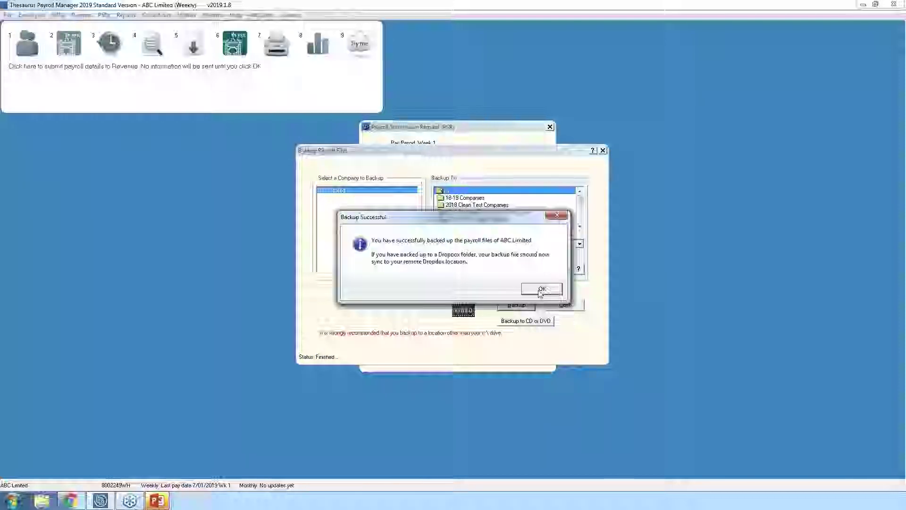
{"action": "left_click", "coordinate": [541, 290]}
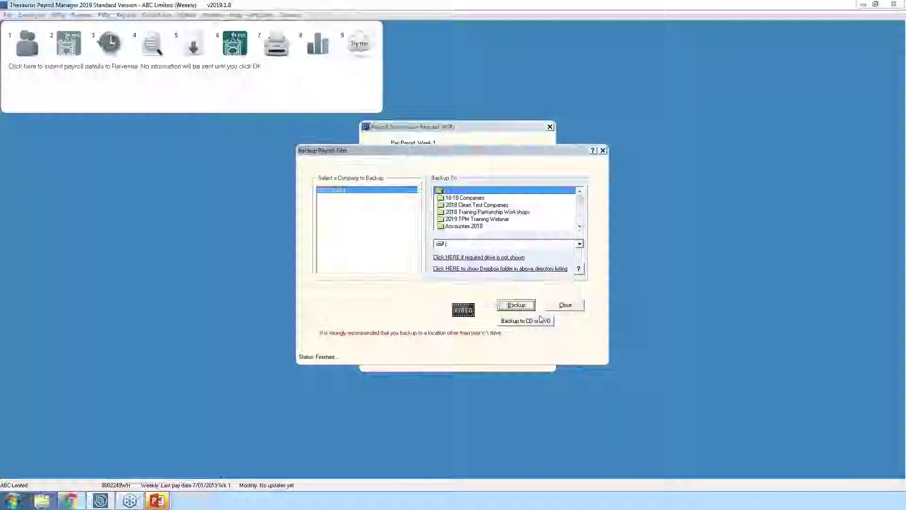
{"action": "left_click", "coordinate": [566, 306]}
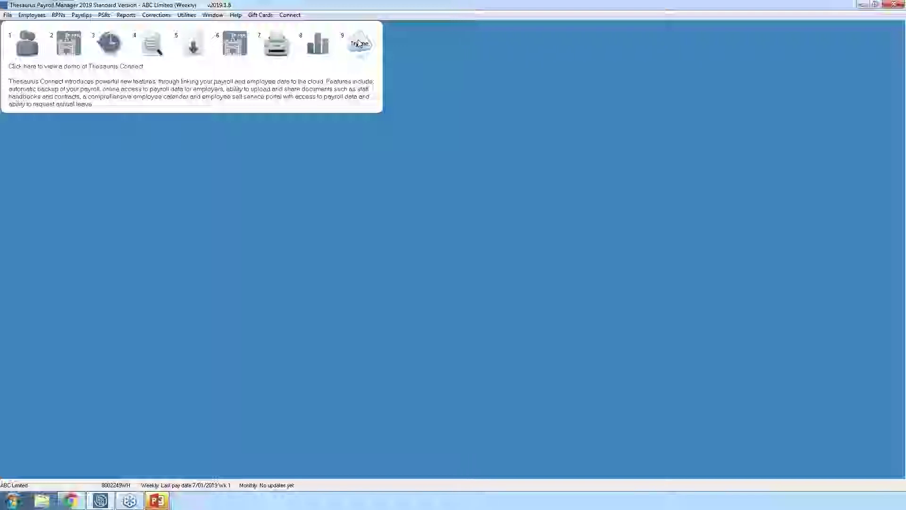
{"action": "left_click", "coordinate": [273, 46]}
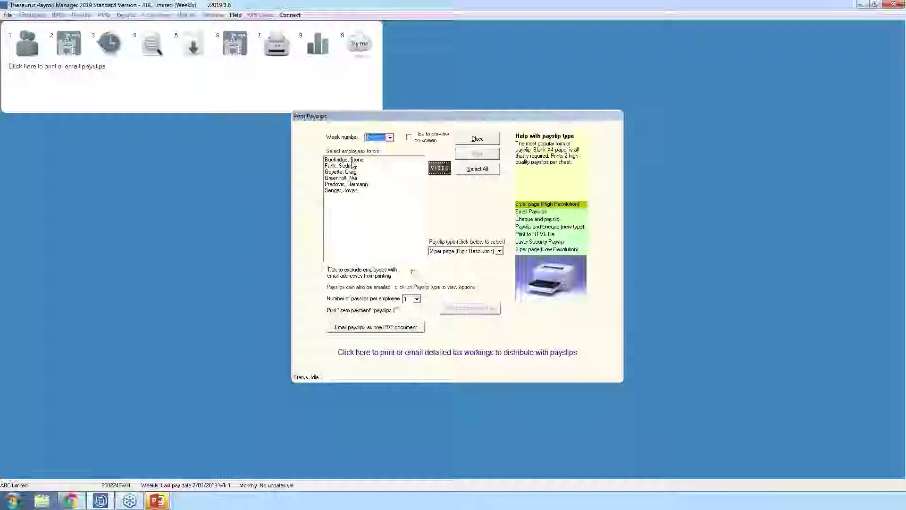
{"action": "left_click", "coordinate": [499, 251]}
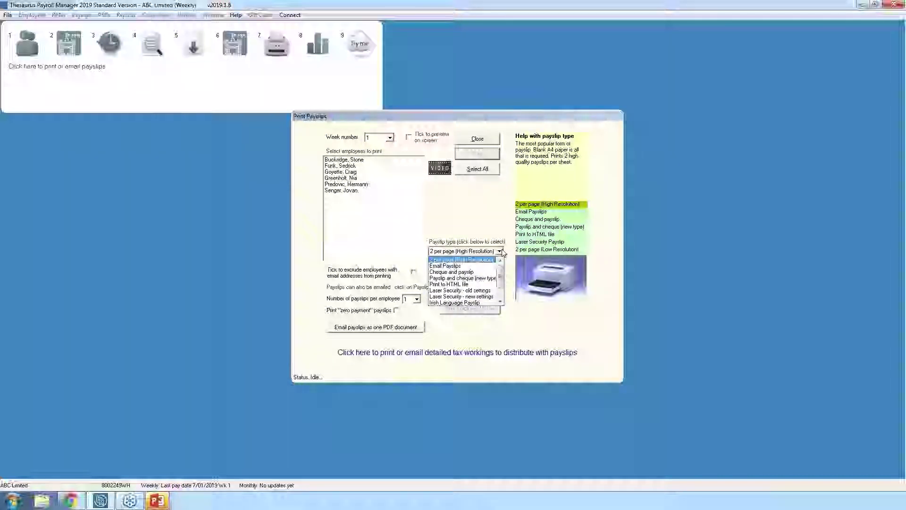
{"action": "left_click", "coordinate": [444, 261]}
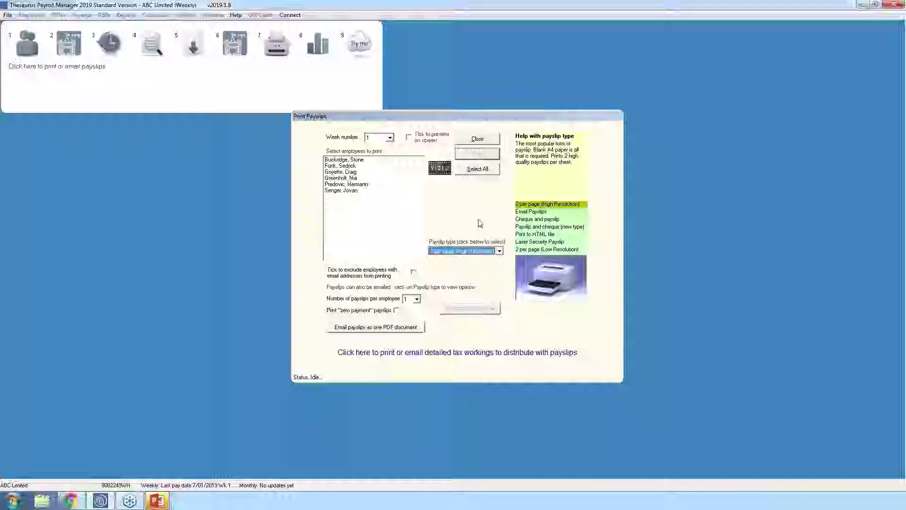
{"action": "left_click", "coordinate": [370, 160]}
{"action": "left_click", "coordinate": [370, 166]}
{"action": "left_click", "coordinate": [368, 178]}
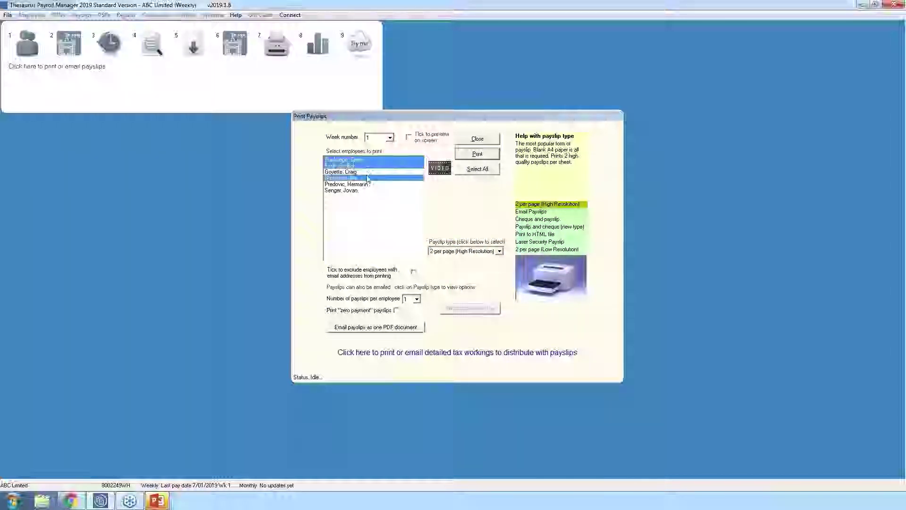
{"action": "left_click", "coordinate": [476, 170]}
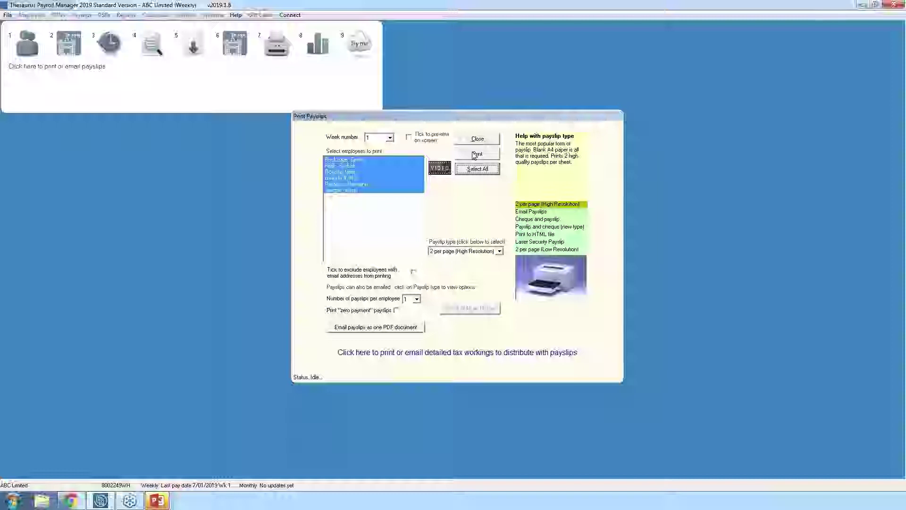
{"action": "left_click", "coordinate": [477, 139]}
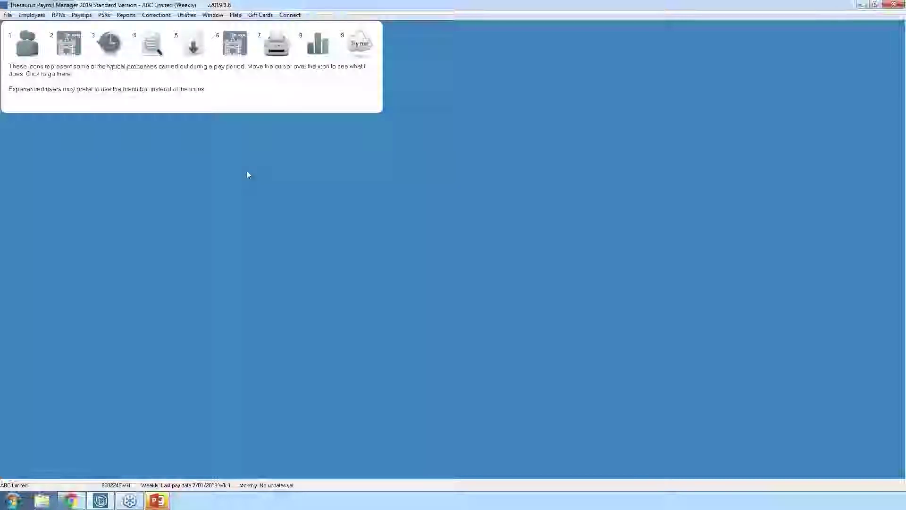
- Save the first employee's payslip e-mail address and payslip password
{"action": "left_click", "coordinate": [29, 51]}
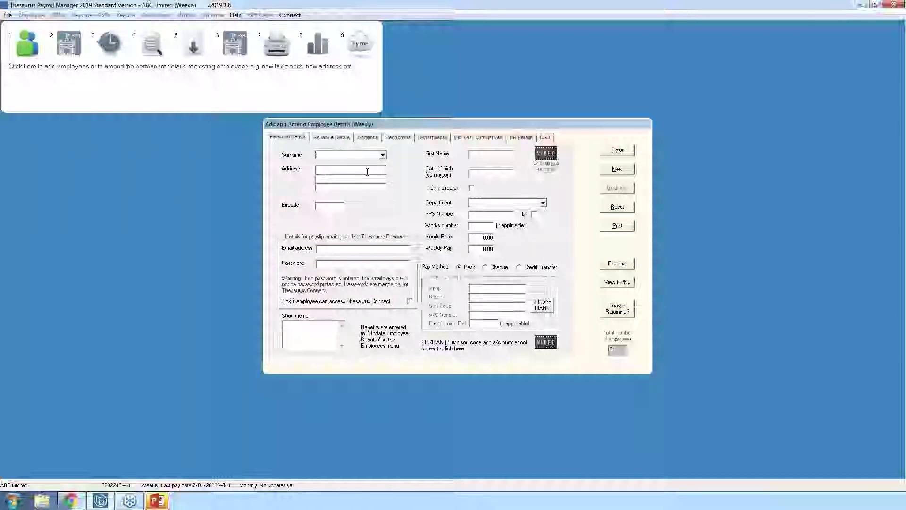
{"action": "left_click", "coordinate": [383, 155]}
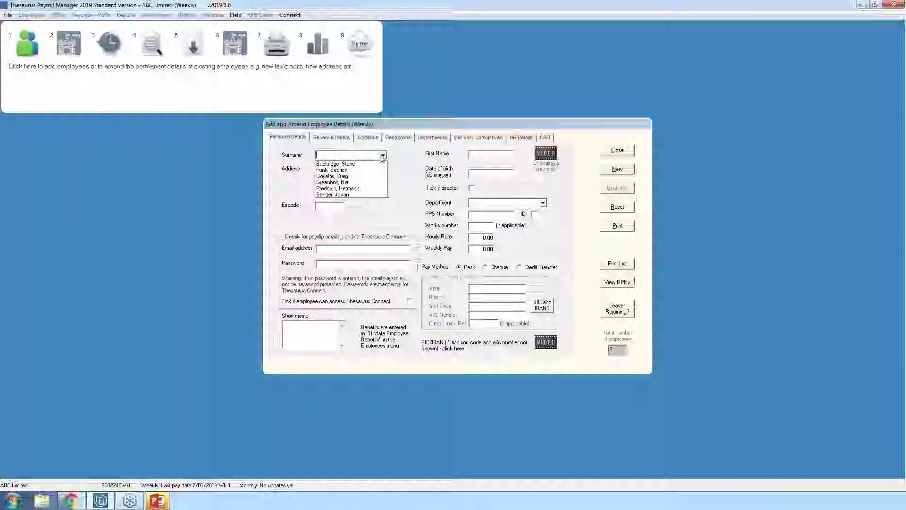
{"action": "left_click", "coordinate": [349, 164]}
{"action": "left_click", "coordinate": [336, 249]}
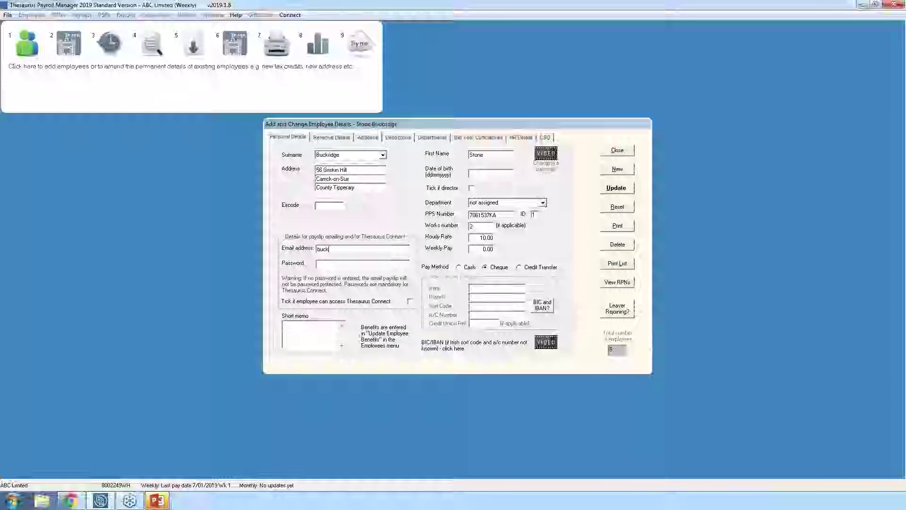
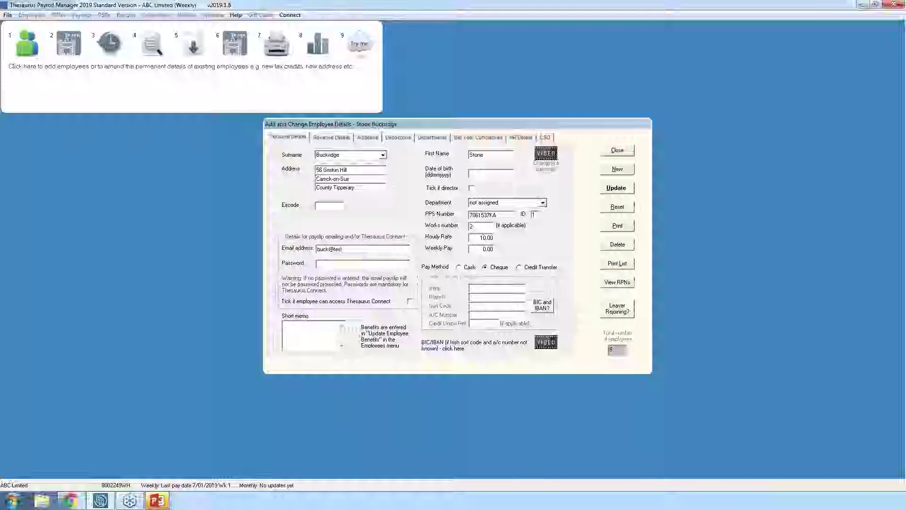
{"action": "left_click", "coordinate": [349, 267]}
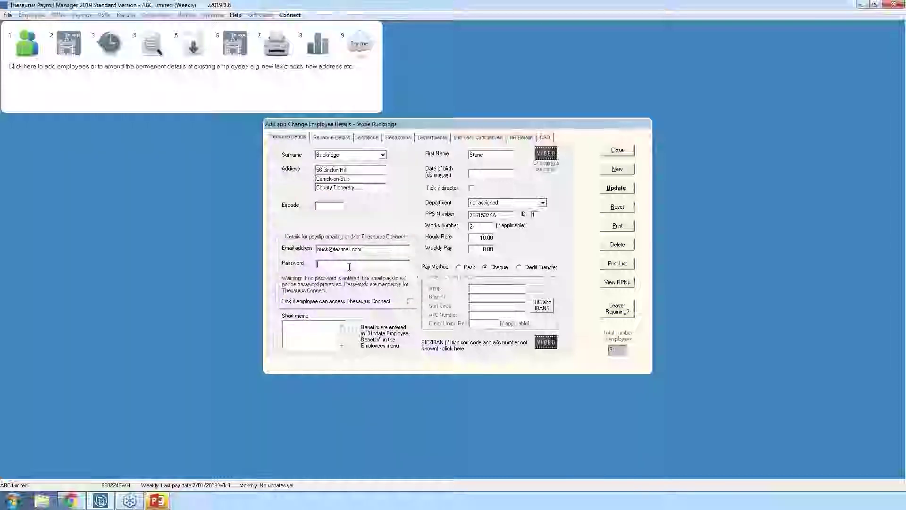
{"action": "type", "text": "a1b2c3"}
{"action": "left_click", "coordinate": [616, 189]}
{"action": "left_click", "coordinate": [536, 286]}
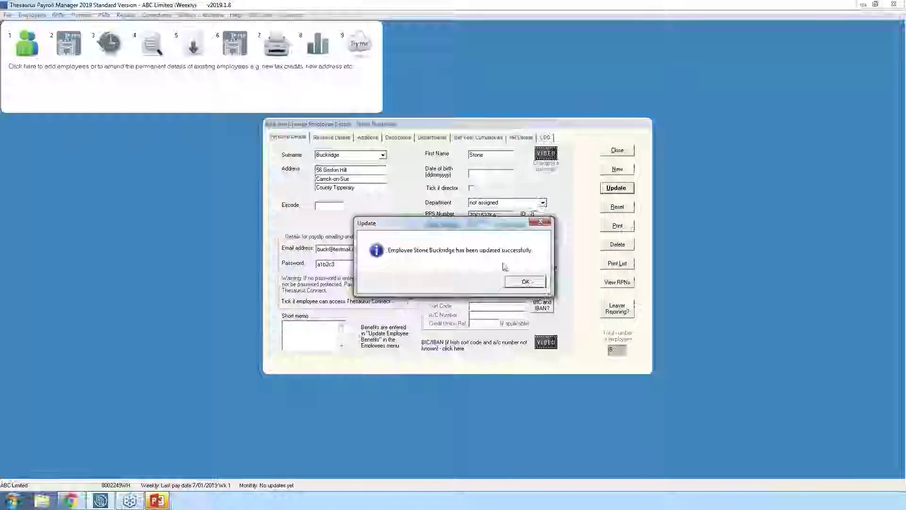
{"action": "left_click", "coordinate": [525, 281]}
- Save the second employee's payslip e-mail address and close the employee details form
{"action": "left_click", "coordinate": [383, 155]}
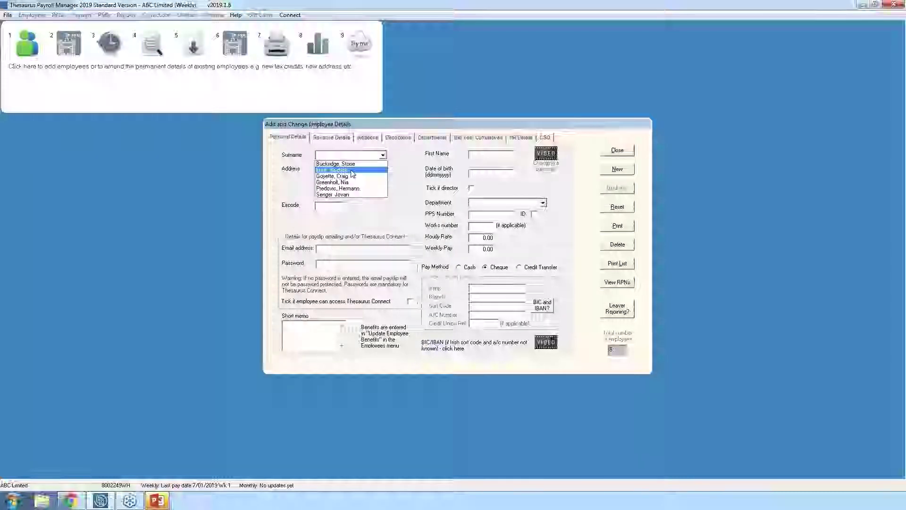
{"action": "left_click", "coordinate": [351, 171]}
{"action": "left_click", "coordinate": [350, 251]}
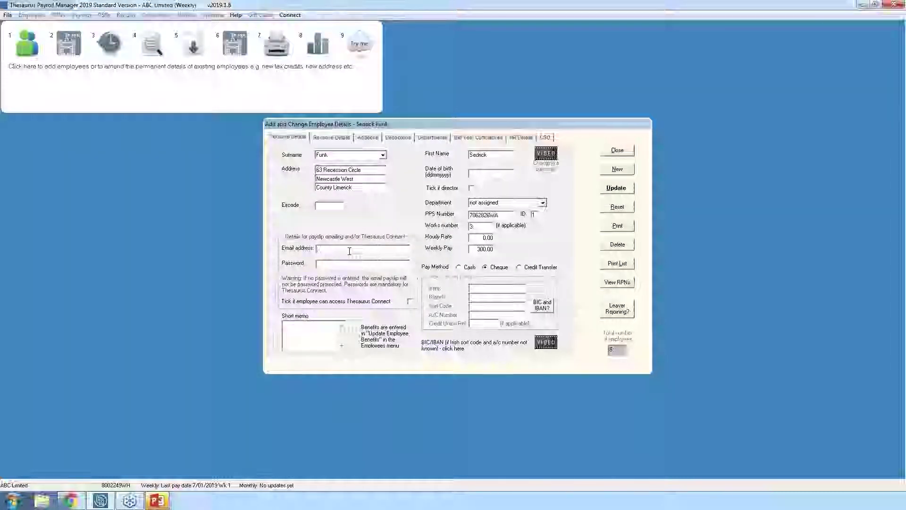
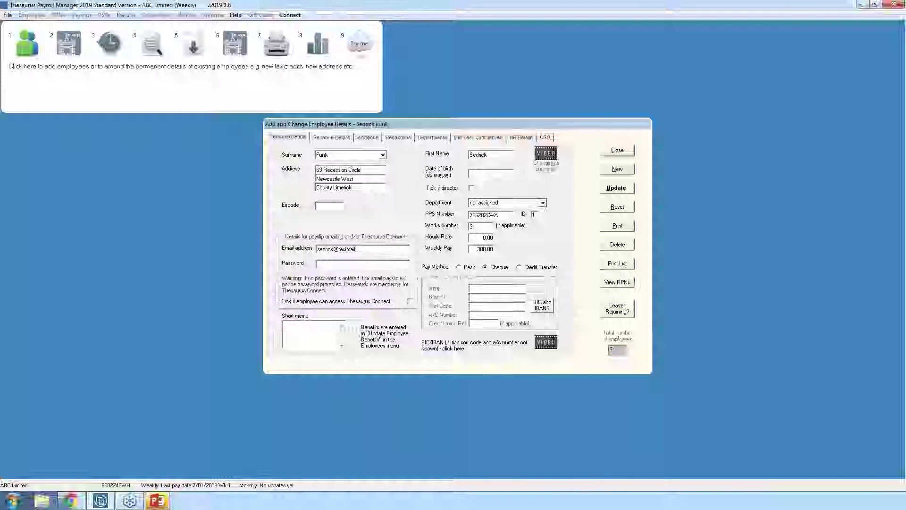
{"action": "left_click", "coordinate": [614, 189]}
{"action": "key", "text": "Return"}
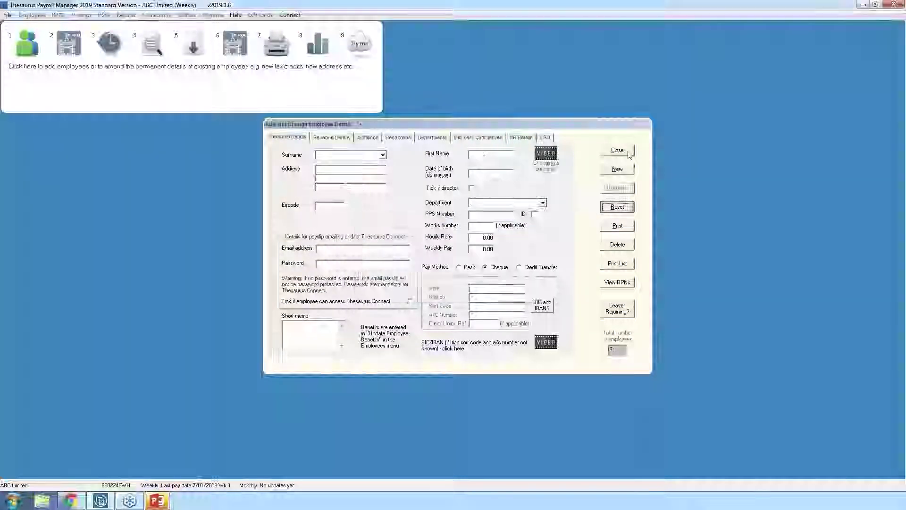
{"action": "left_click", "coordinate": [617, 151]}
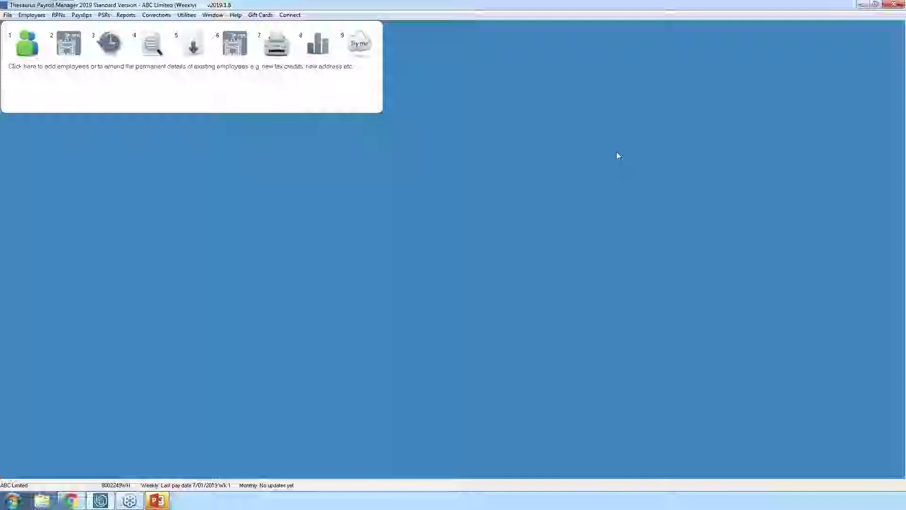
- In Amend Company Details, enter the employer's e-mail address, disable cc emails, and save
{"action": "left_click", "coordinate": [7, 15]}
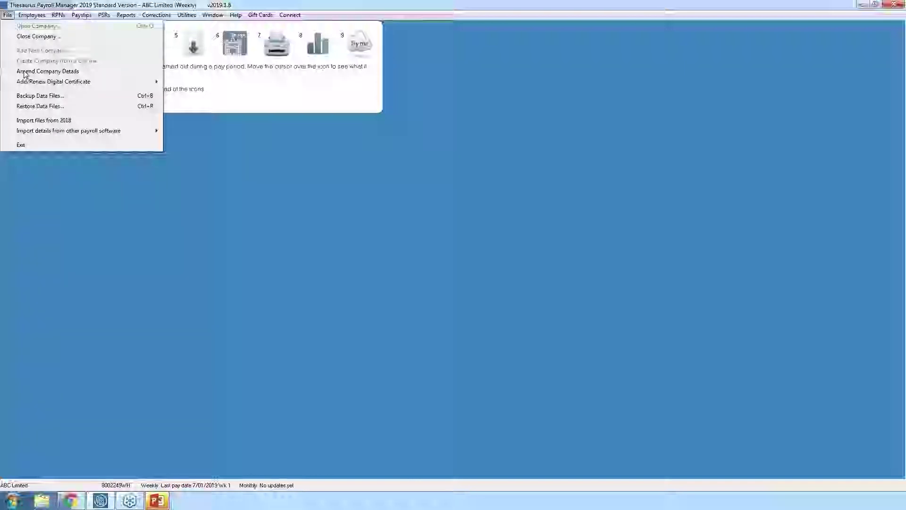
{"action": "left_click", "coordinate": [42, 72]}
{"action": "left_click", "coordinate": [316, 268]}
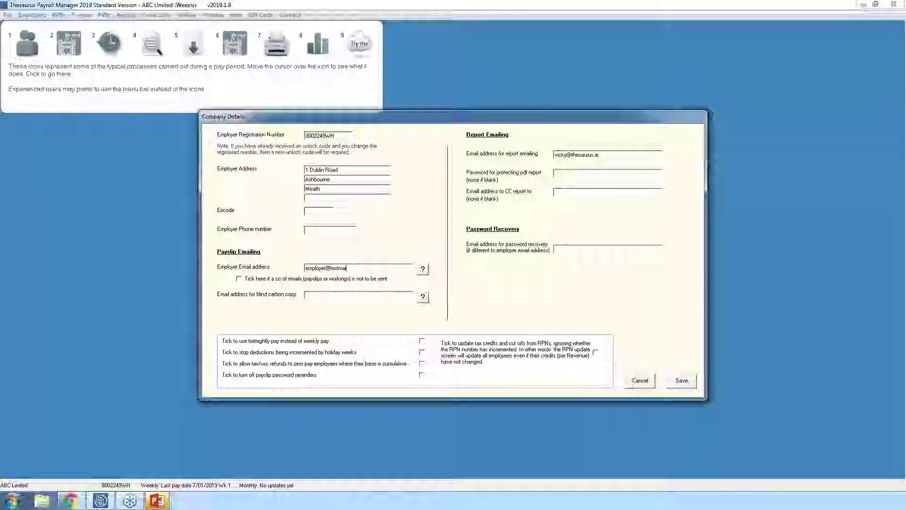
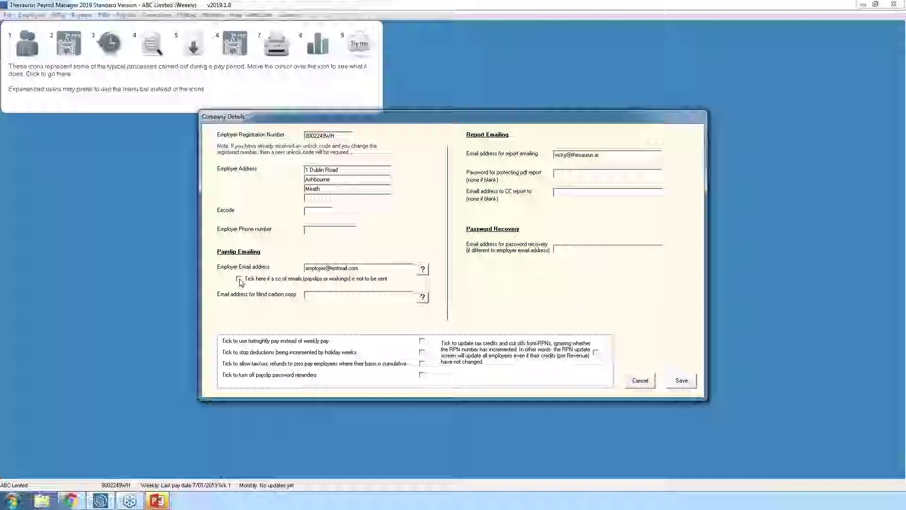
{"action": "left_click", "coordinate": [240, 280]}
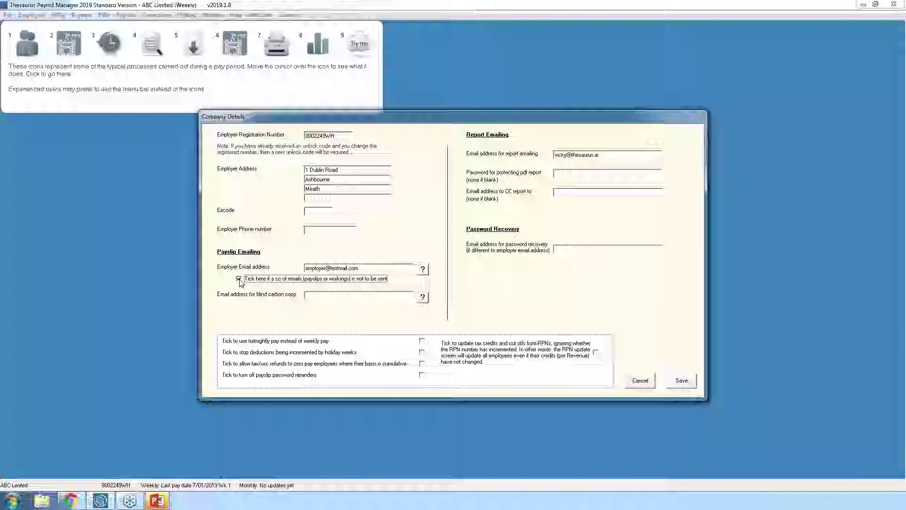
{"action": "left_click", "coordinate": [687, 385]}
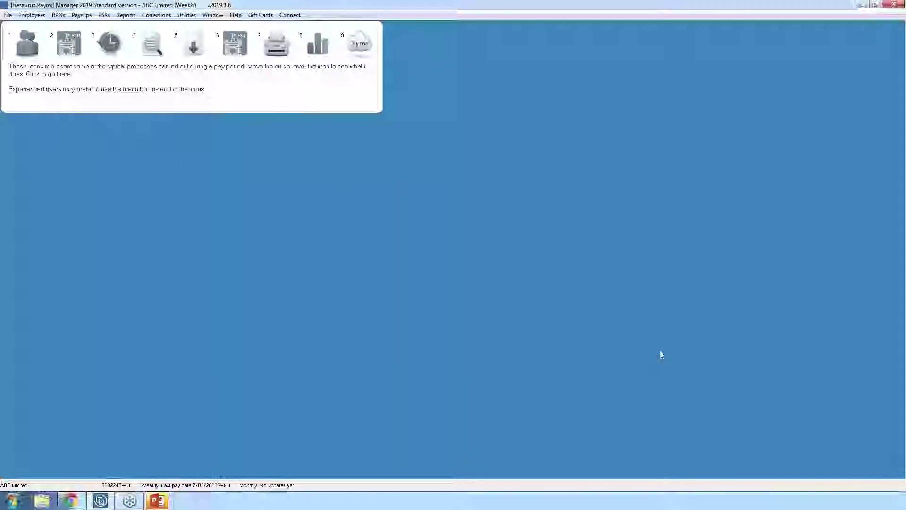
{"action": "left_click", "coordinate": [273, 47]}
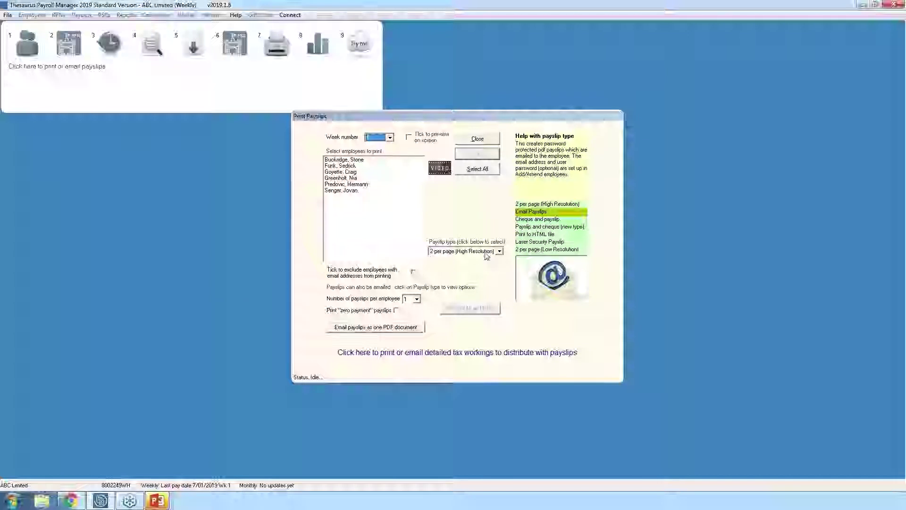
{"action": "left_click", "coordinate": [499, 252]}
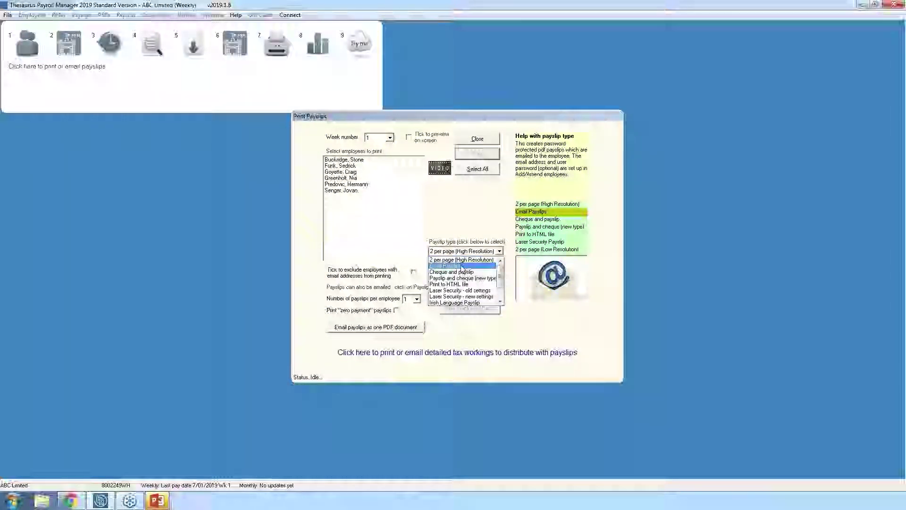
{"action": "left_click", "coordinate": [462, 267]}
{"action": "left_click", "coordinate": [540, 295]}
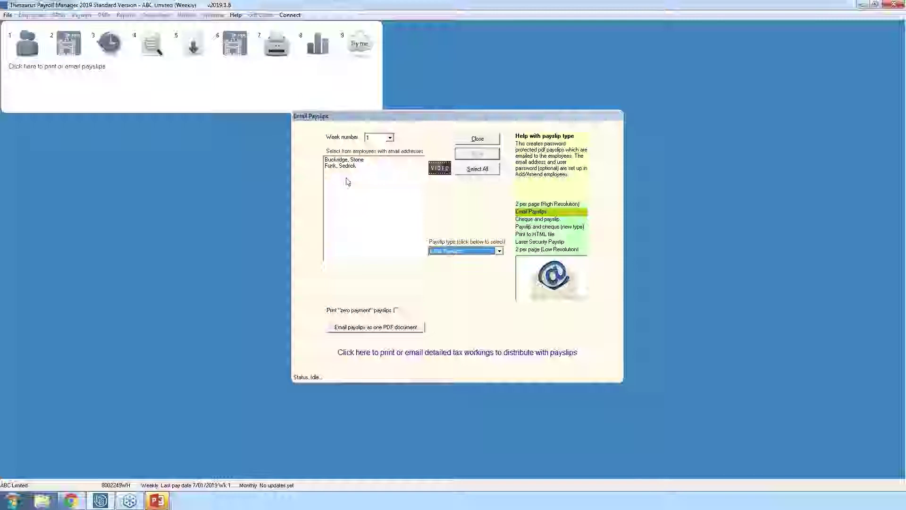
{"action": "left_click", "coordinate": [356, 160]}
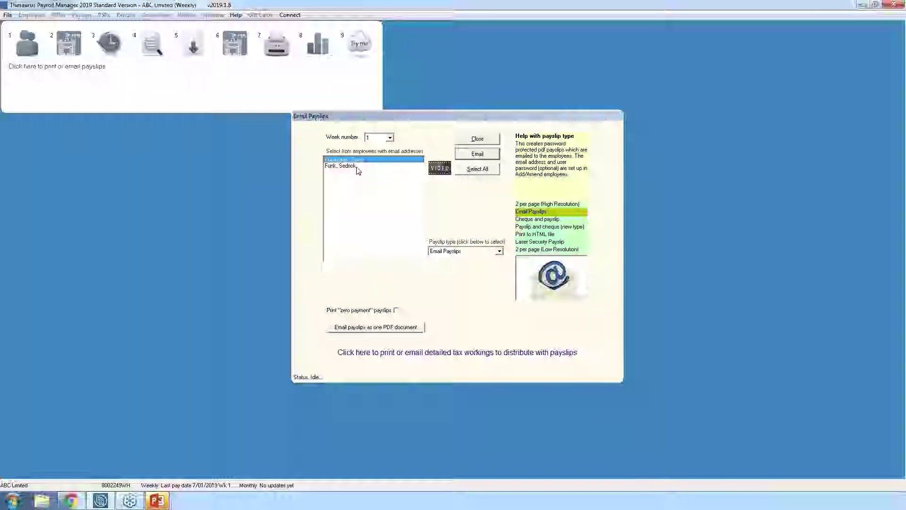
{"action": "left_click", "coordinate": [478, 169]}
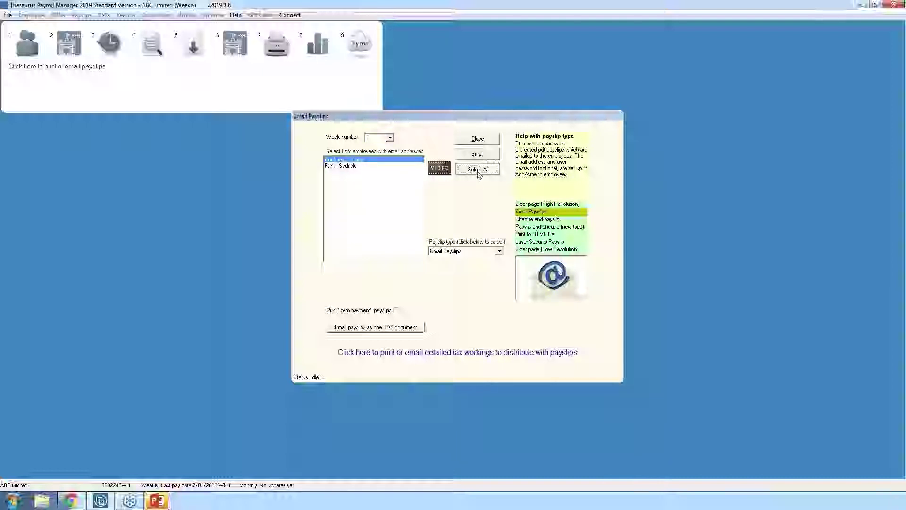
{"action": "left_click", "coordinate": [480, 155]}
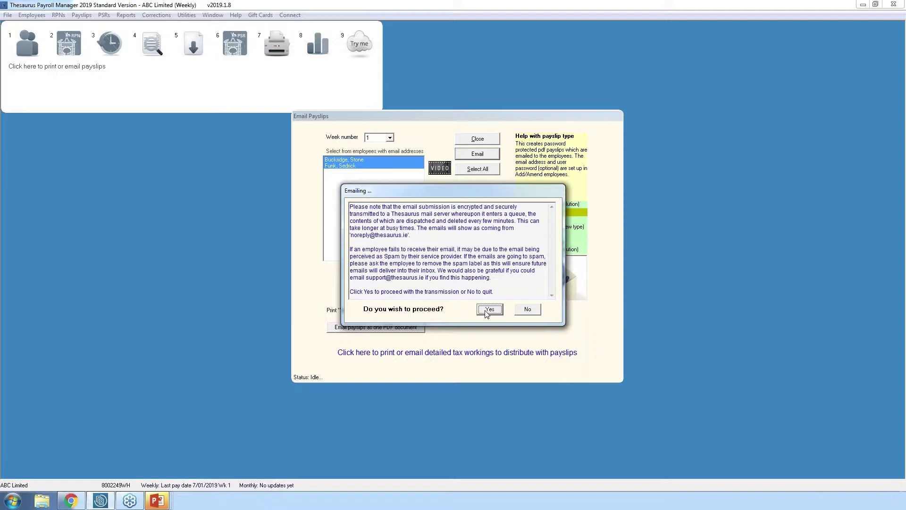
{"action": "left_click", "coordinate": [527, 310]}
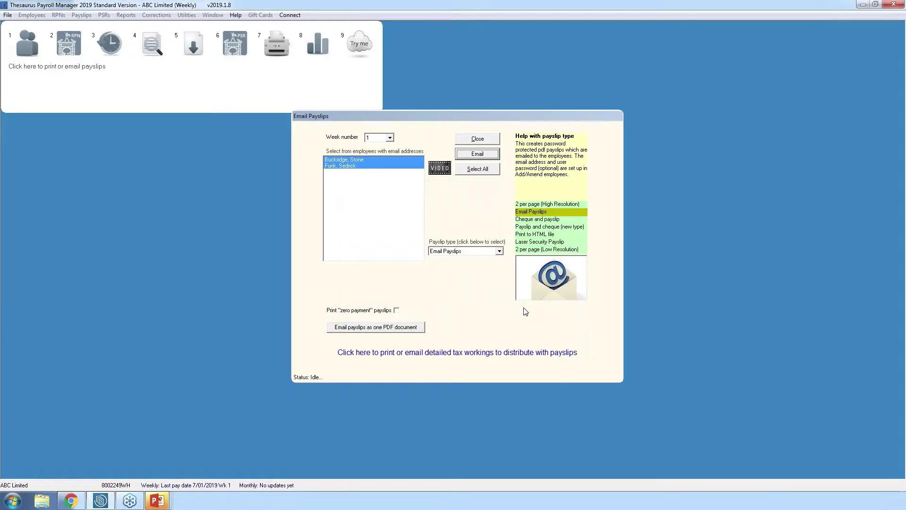
{"action": "left_click", "coordinate": [495, 140]}
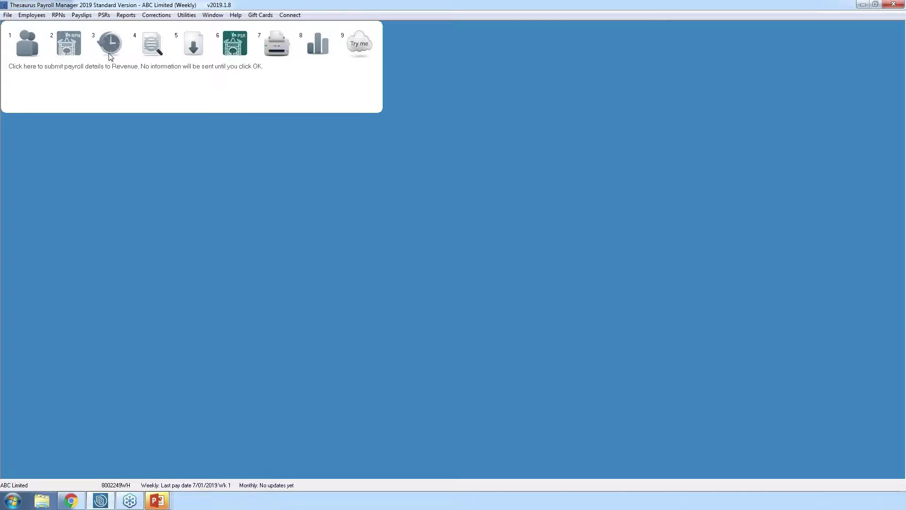
{"action": "left_click", "coordinate": [126, 15]}
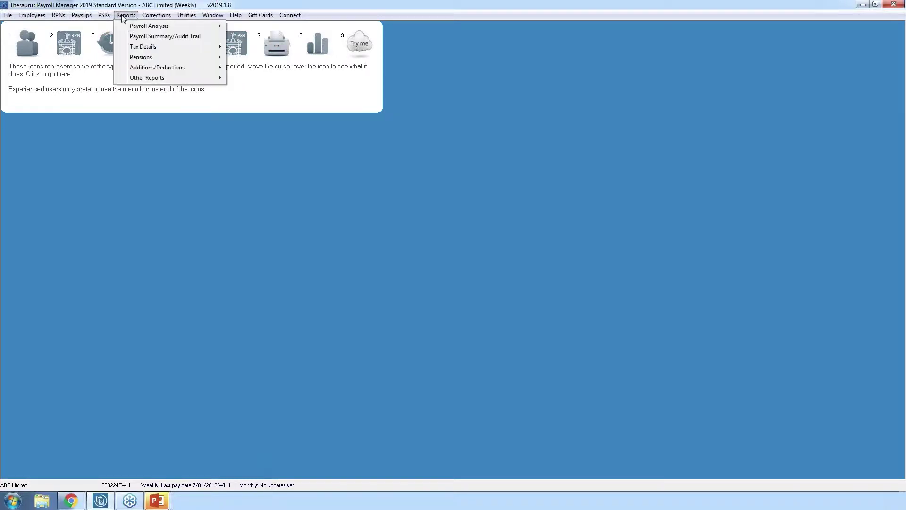
{"action": "mouse_move", "coordinate": [132, 30]}
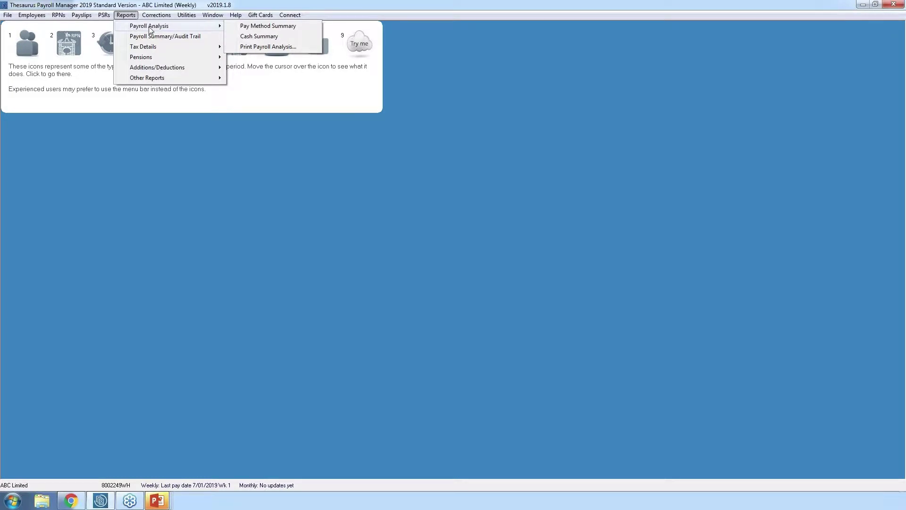
{"action": "left_click", "coordinate": [278, 28]}
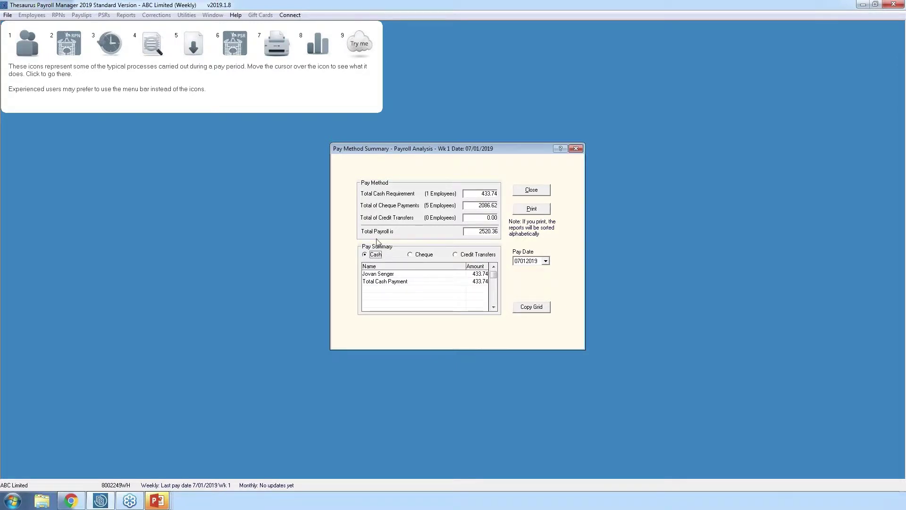
{"action": "left_click", "coordinate": [416, 257]}
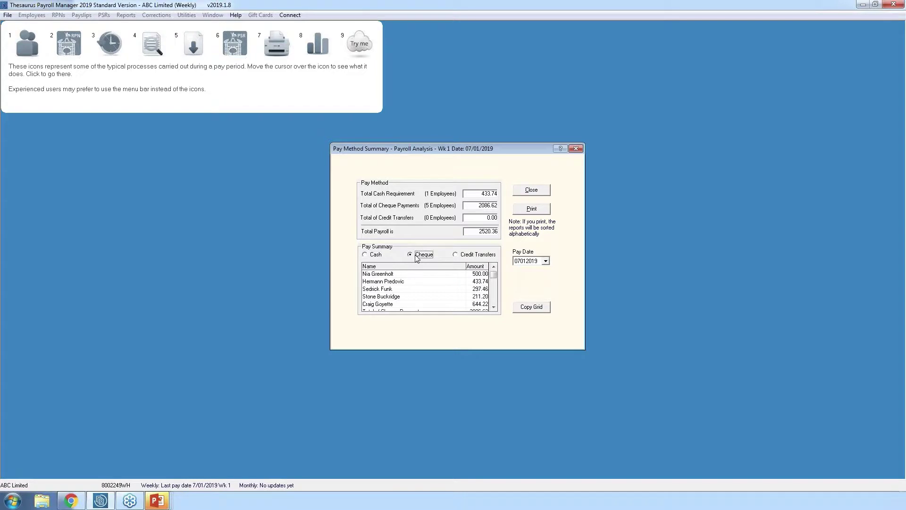
{"action": "left_click", "coordinate": [471, 258]}
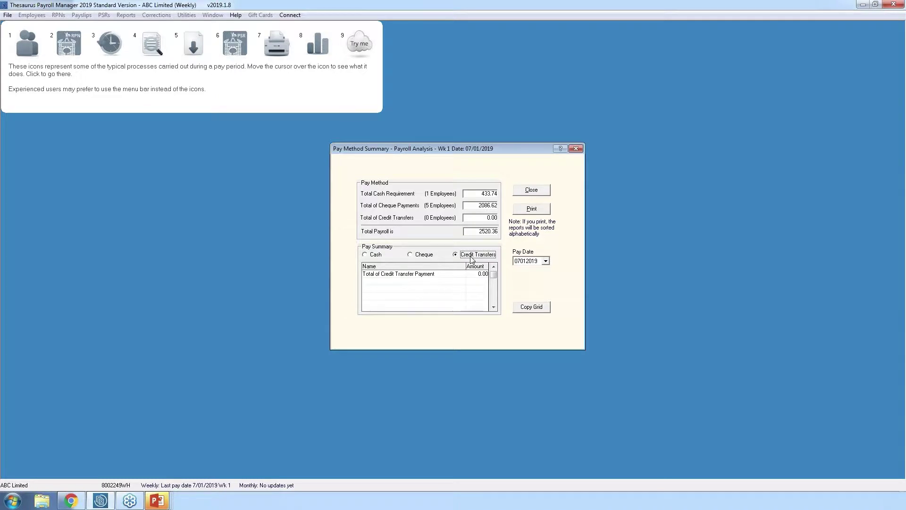
{"action": "left_click", "coordinate": [531, 191]}
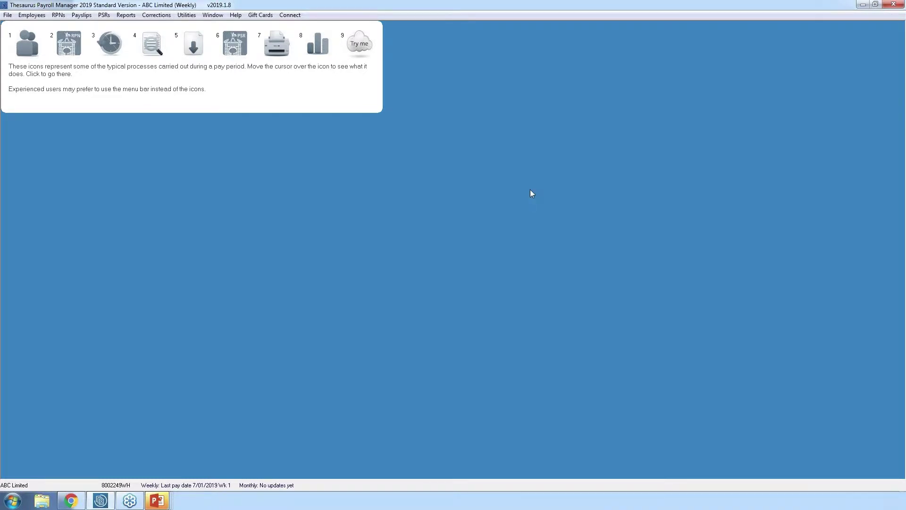
- Show the Bank Payment File - Bankline submenu from the Payslips menu
{"action": "left_click", "coordinate": [80, 15]}
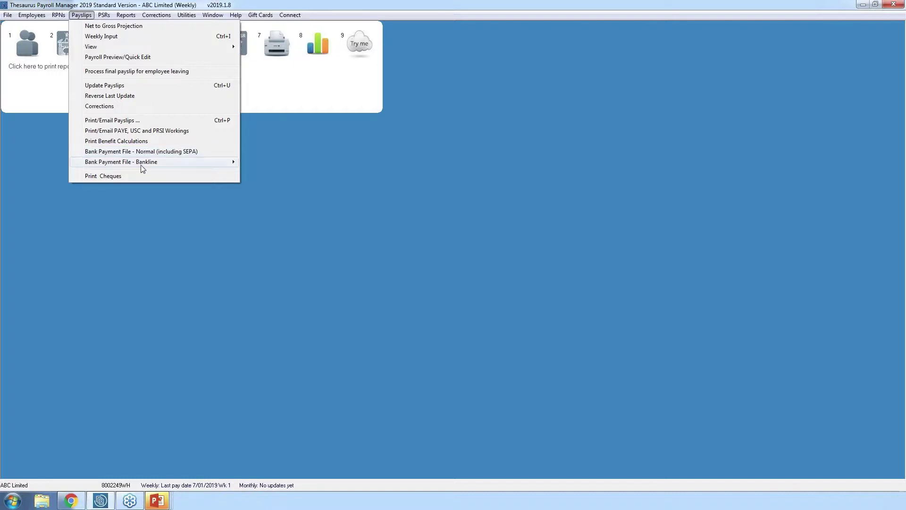
{"action": "mouse_move", "coordinate": [140, 164]}
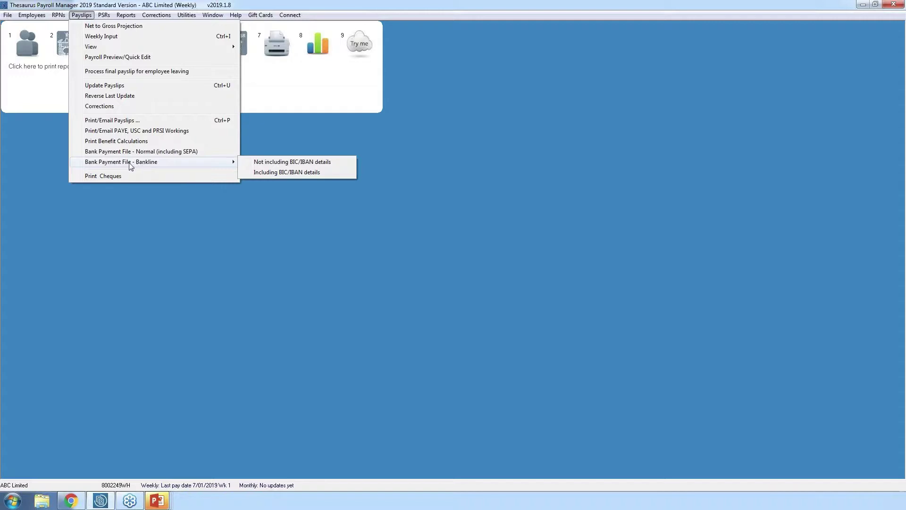
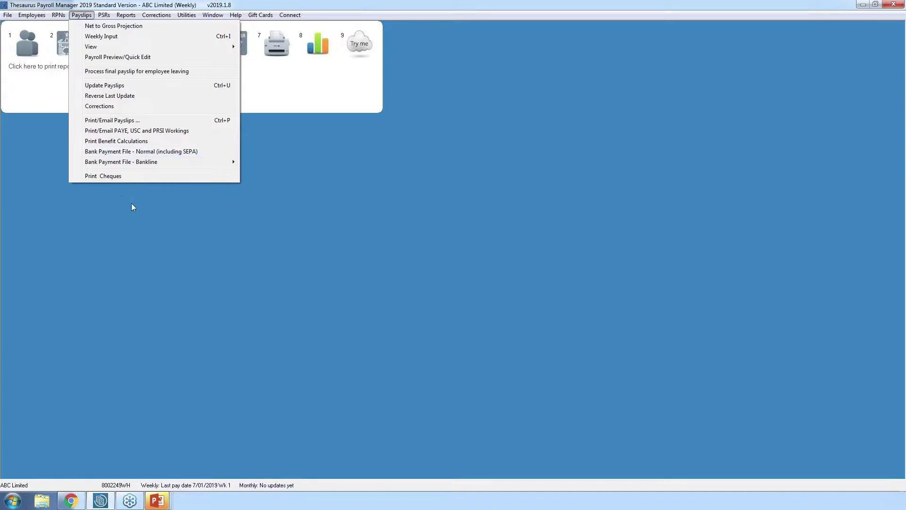
- Dismiss the open Payslips menu to return to ABC Limited's weekly payroll dashboard
{"action": "left_click", "coordinate": [250, 240]}
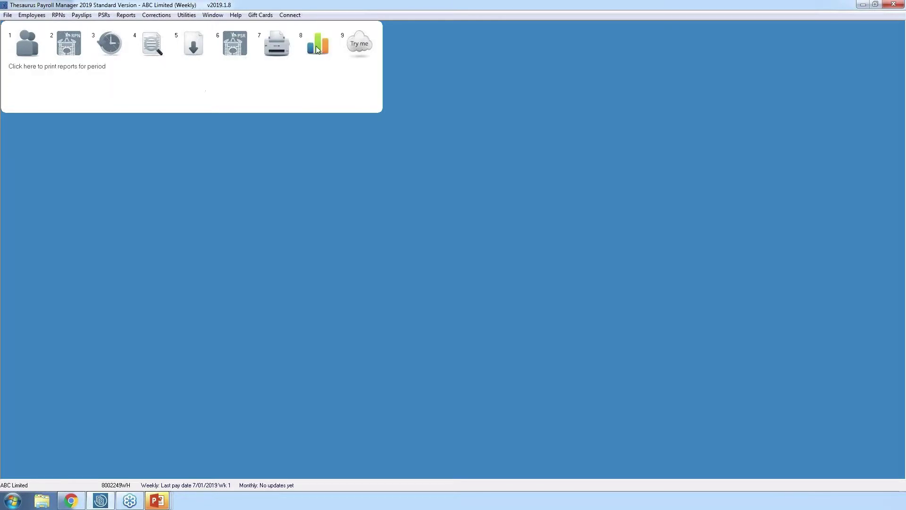
{"action": "left_click", "coordinate": [317, 49]}
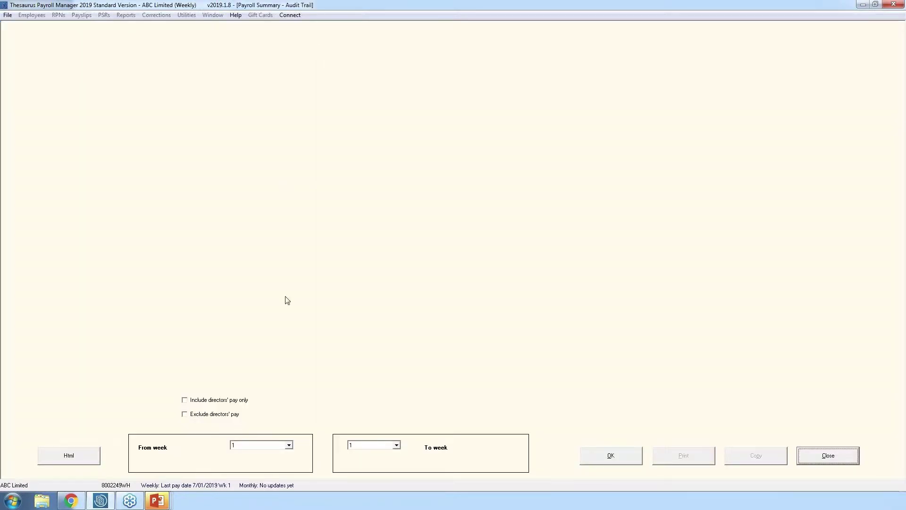
{"action": "left_click", "coordinate": [599, 455]}
{"action": "left_click", "coordinate": [499, 298]}
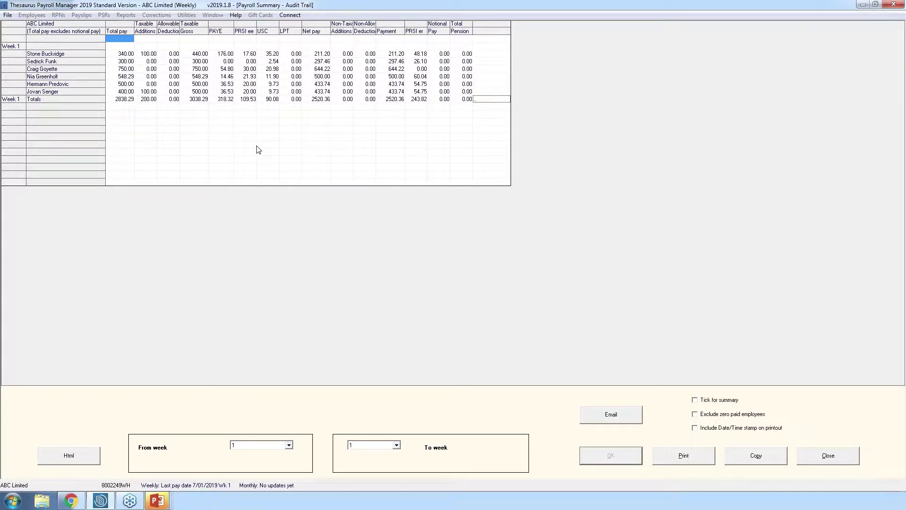
{"action": "left_click", "coordinate": [816, 461]}
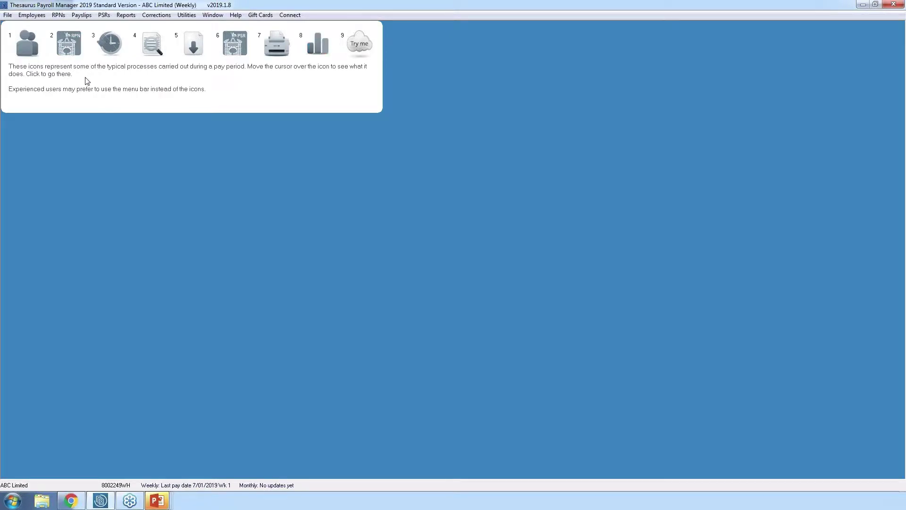
- Run the RPN revenue update for existing employees; no new credits or cut-offs are found
{"action": "left_click", "coordinate": [67, 47]}
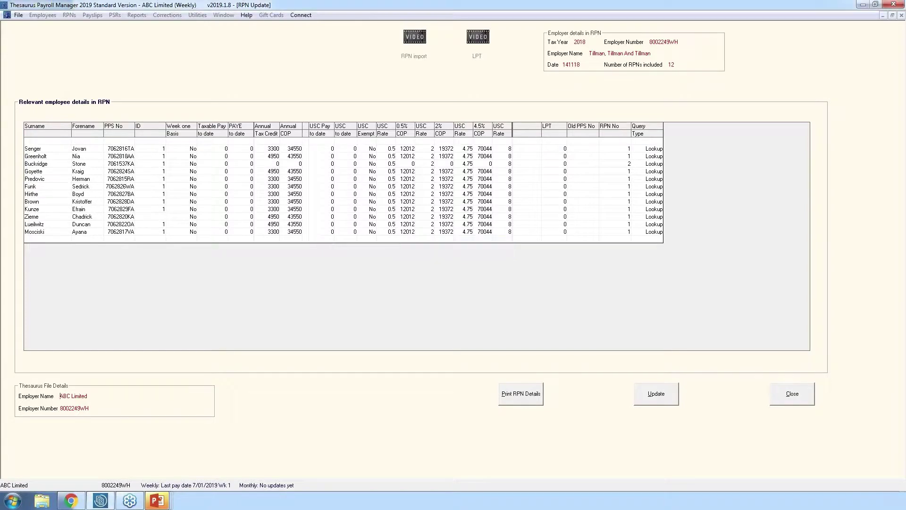
{"action": "left_click", "coordinate": [659, 398]}
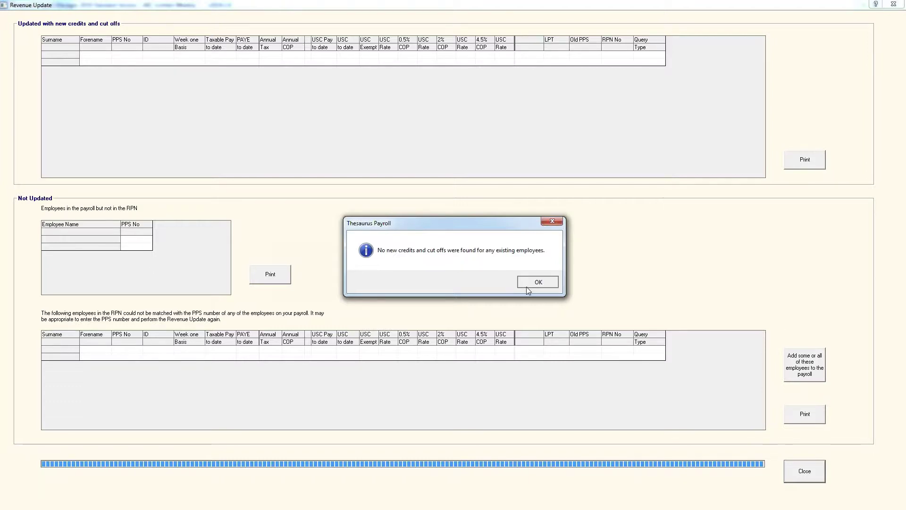
{"action": "left_click", "coordinate": [525, 287]}
{"action": "left_click", "coordinate": [801, 470]}
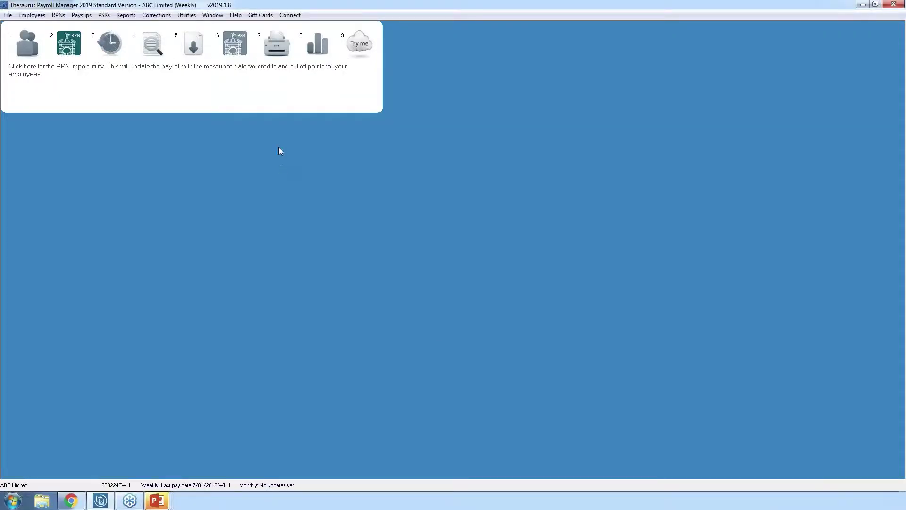
- In Weekly Input, set the last employee's week 2 Weekly Basic and bonus to 0.00 and save
{"action": "left_click", "coordinate": [112, 45]}
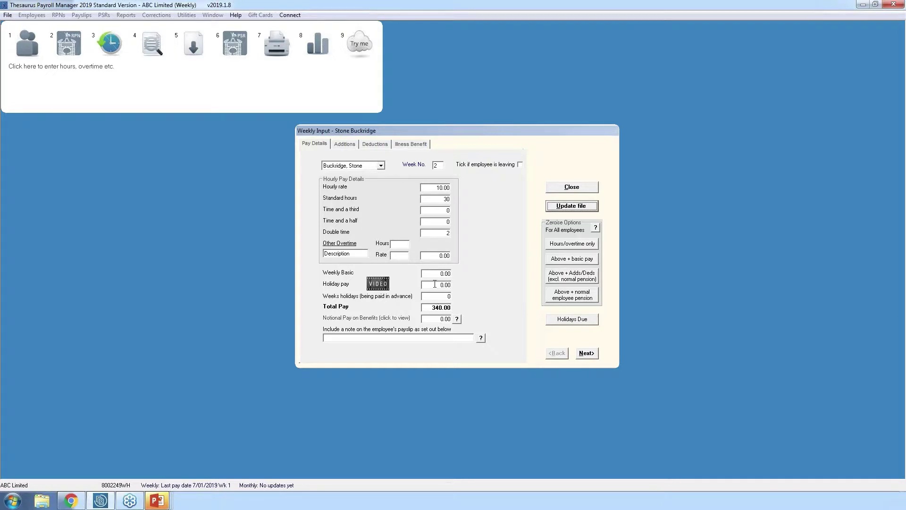
{"action": "double_click", "coordinate": [443, 199]}
{"action": "left_click", "coordinate": [583, 355]}
{"action": "left_click", "coordinate": [577, 355]}
{"action": "left_click", "coordinate": [576, 355]}
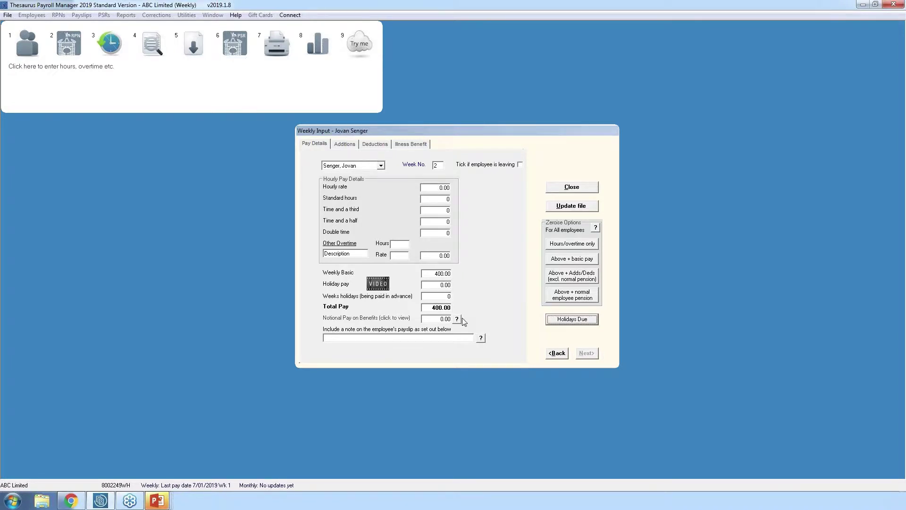
{"action": "left_click", "coordinate": [441, 273]}
{"action": "type", "text": "0."}
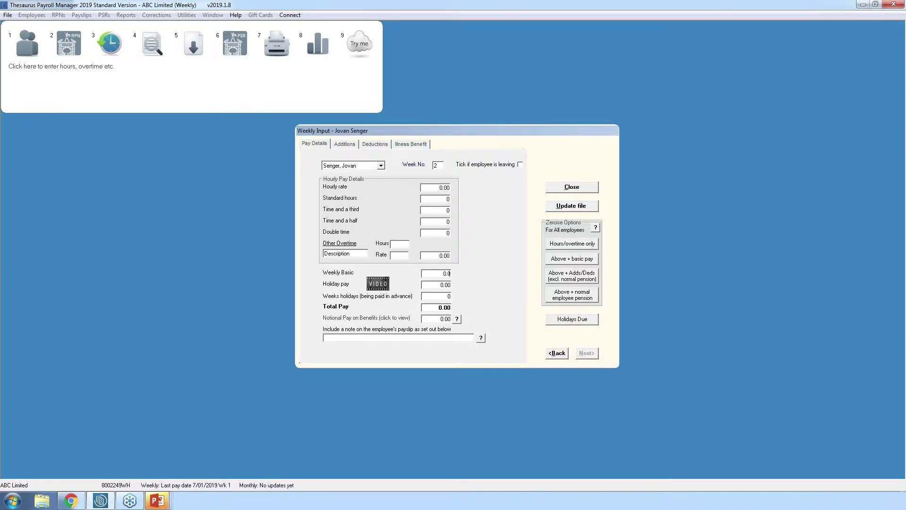
{"action": "left_click", "coordinate": [344, 144]}
{"action": "left_click", "coordinate": [446, 191]}
{"action": "type", "text": "0.00"}
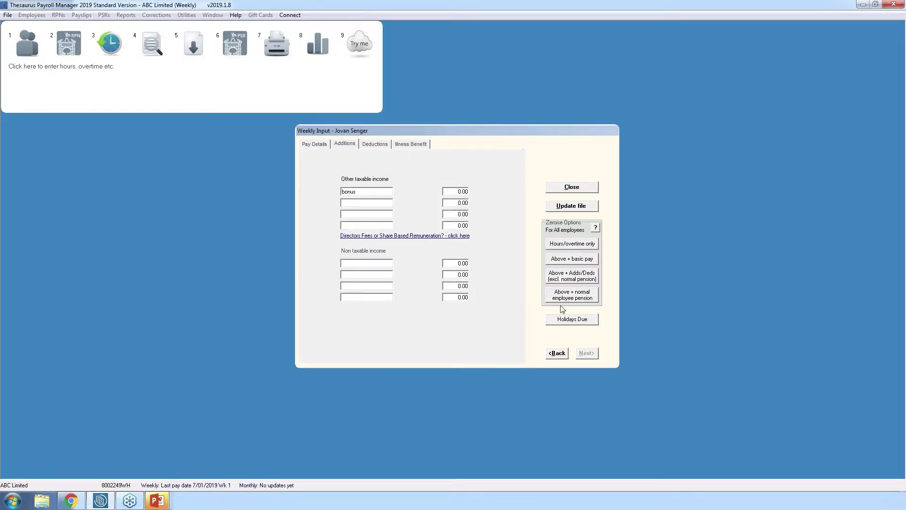
{"action": "left_click", "coordinate": [576, 209]}
{"action": "left_click", "coordinate": [572, 350]}
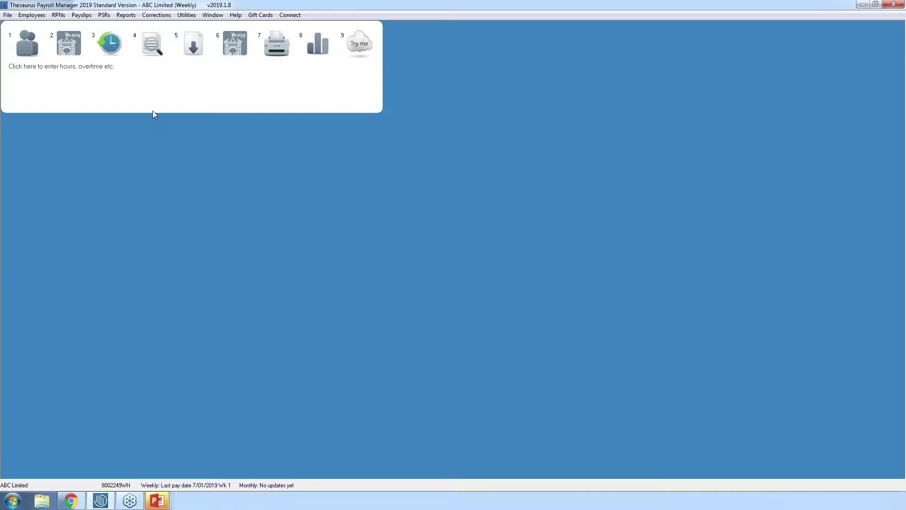
- Preview week 2 payslips, accepting the PRSI class change, showing 2438.29 gross and 2052.28 net
{"action": "left_click", "coordinate": [157, 45]}
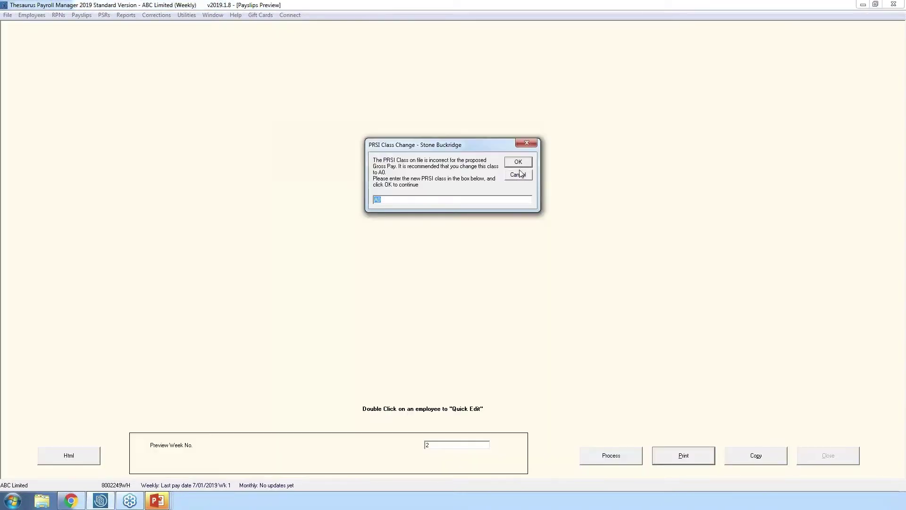
{"action": "left_click", "coordinate": [518, 165]}
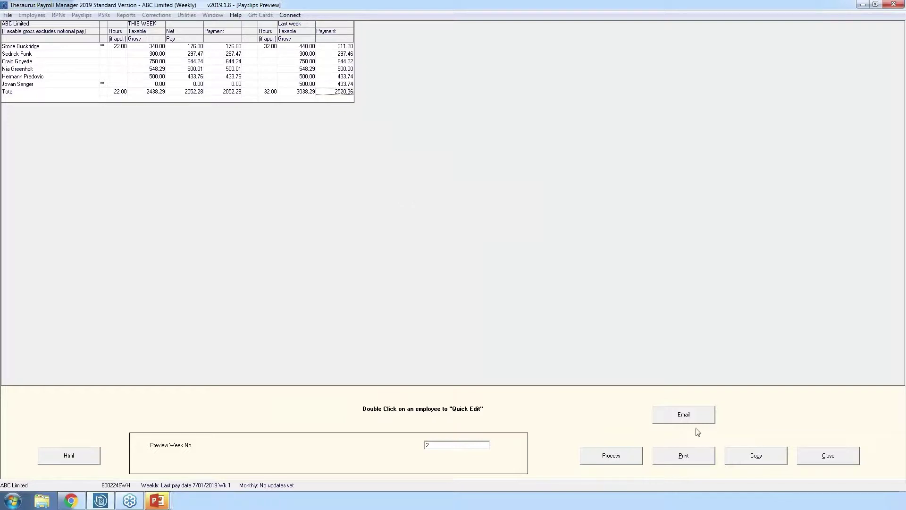
{"action": "left_click", "coordinate": [825, 457]}
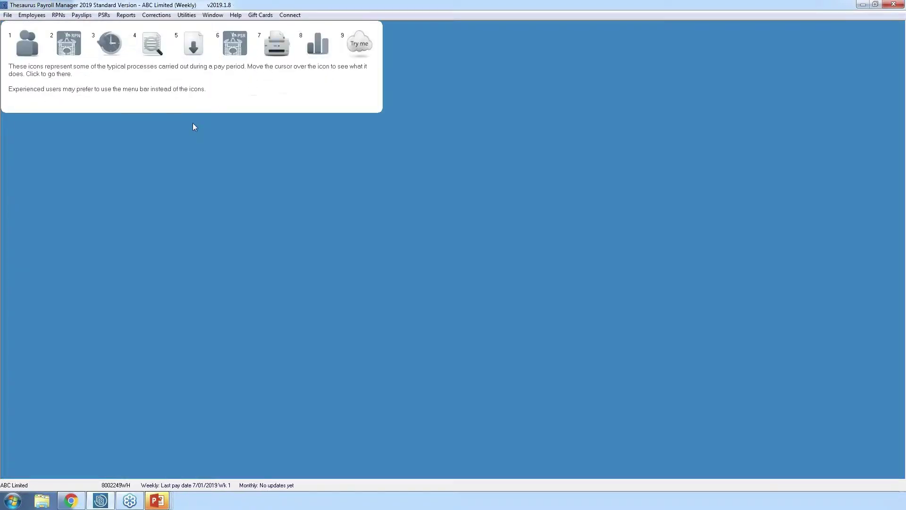
- Run the week 2 Weekly Update so the last pay date becomes 14/01/2019
{"action": "left_click", "coordinate": [194, 47]}
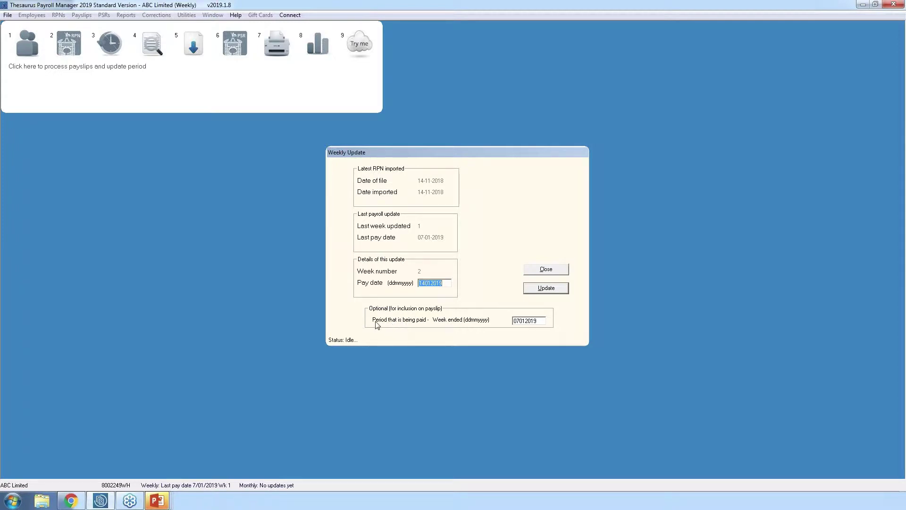
{"action": "left_click", "coordinate": [534, 290]}
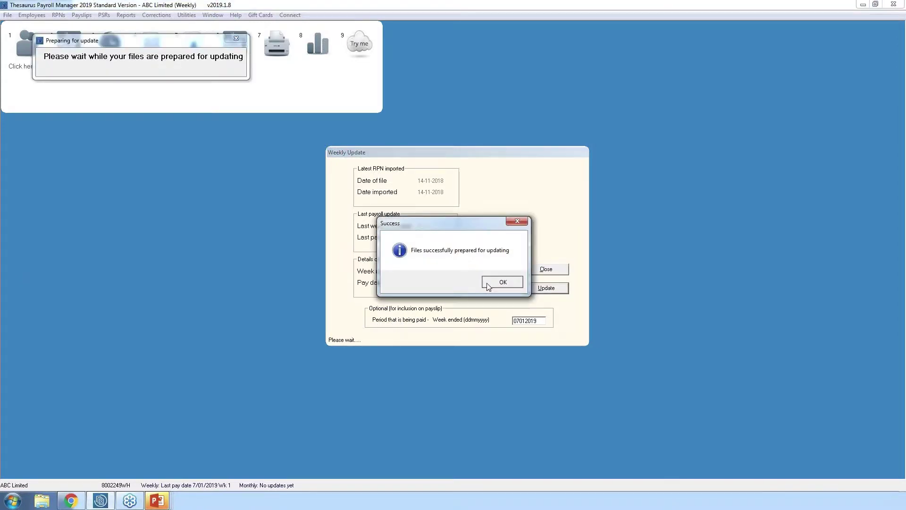
{"action": "left_click", "coordinate": [486, 282]}
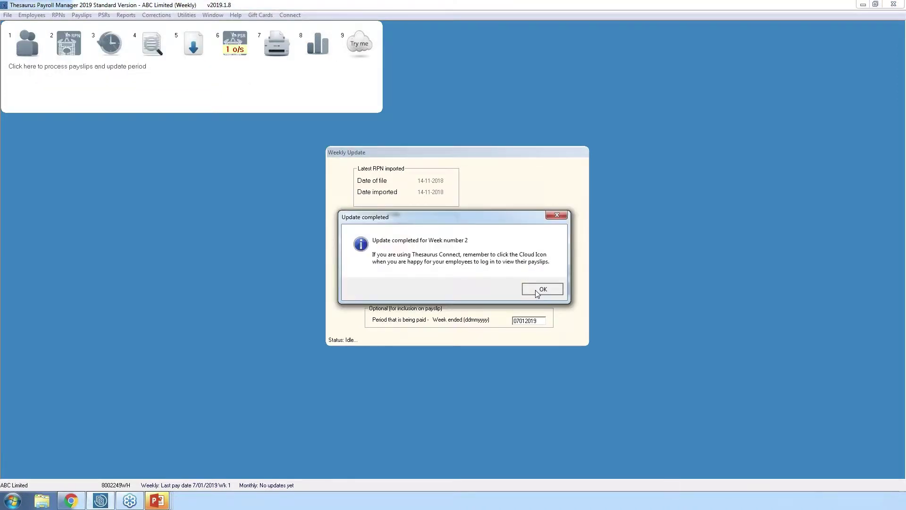
{"action": "left_click", "coordinate": [536, 292]}
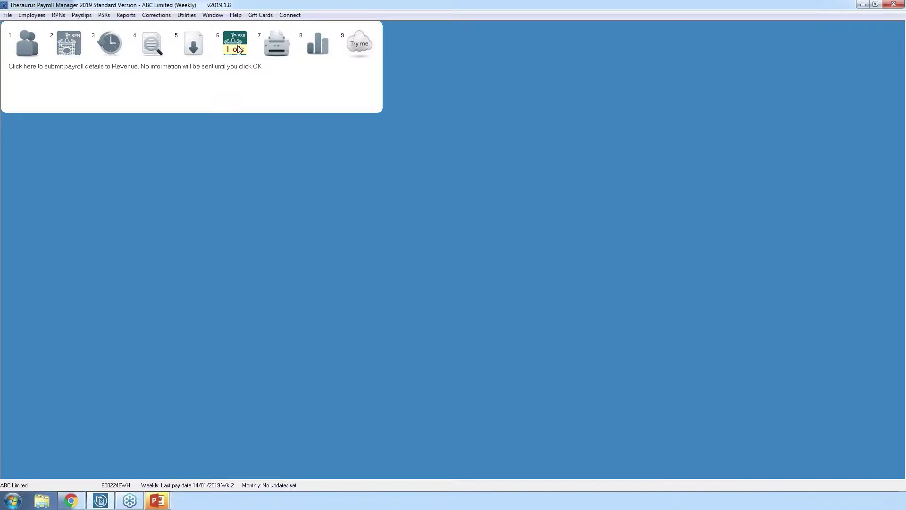
- Prepare and send the week 2 PSR of 556.48 to Revenue
{"action": "left_click", "coordinate": [238, 48]}
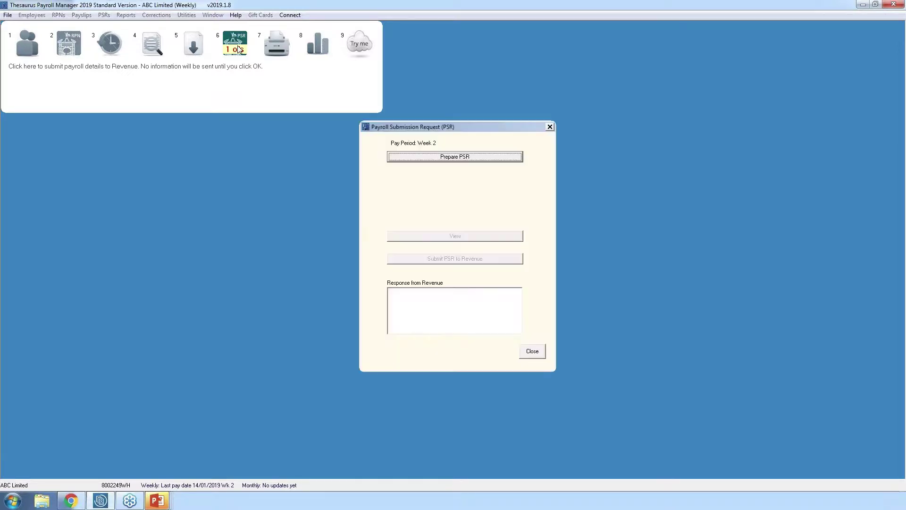
{"action": "left_click", "coordinate": [456, 158]}
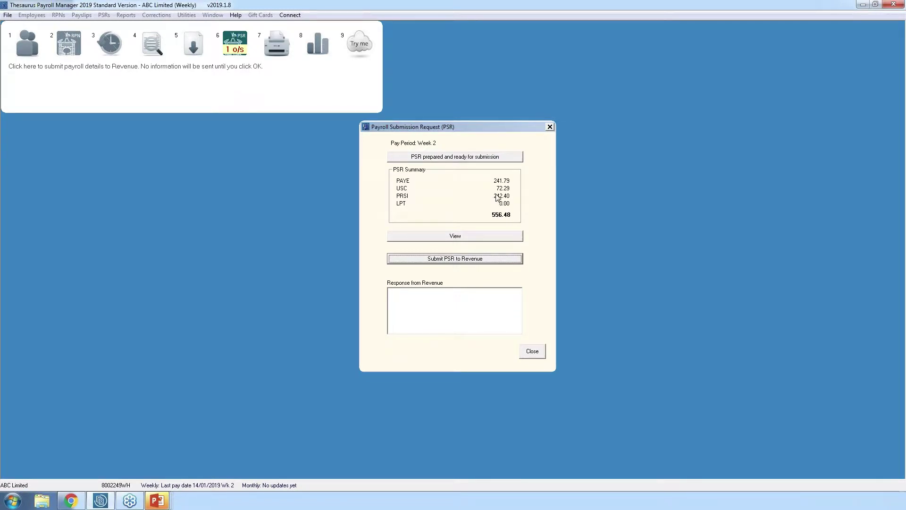
{"action": "left_click", "coordinate": [458, 261]}
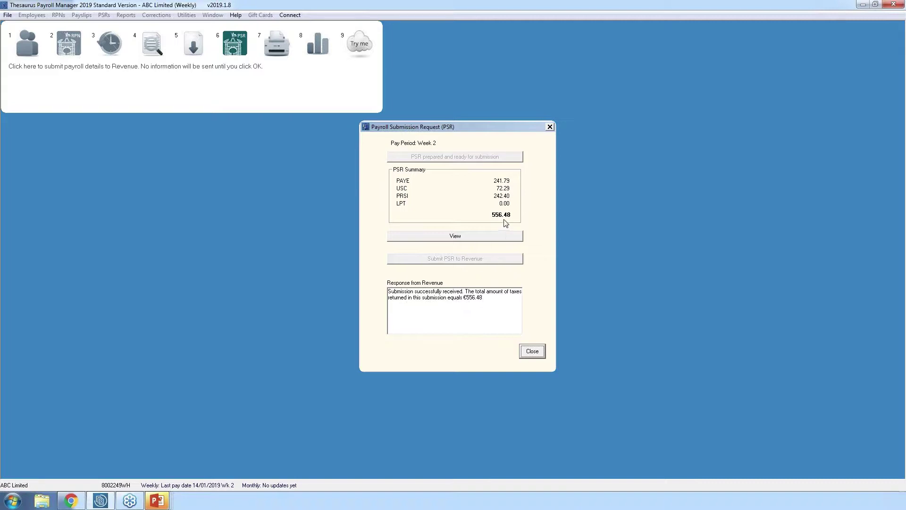
{"action": "left_click", "coordinate": [540, 356]}
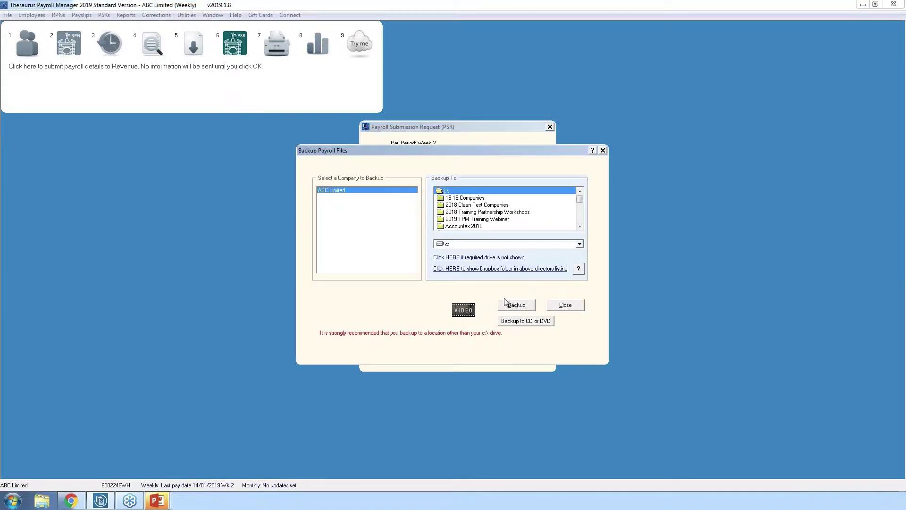
- Back up ABC Limited's payroll files, overwriting the existing backup, and close the dialogs
{"action": "left_click", "coordinate": [521, 306]}
{"action": "left_click", "coordinate": [495, 285]}
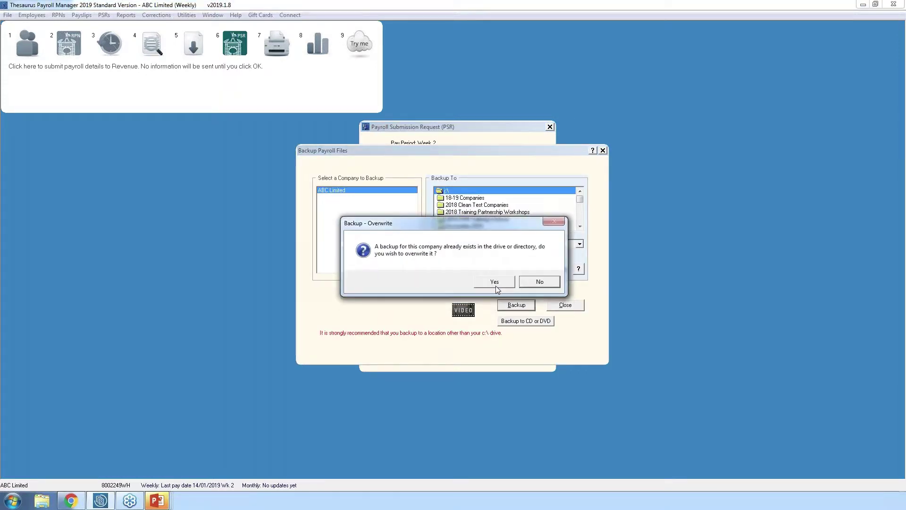
{"action": "left_click", "coordinate": [494, 282]}
{"action": "left_click", "coordinate": [548, 287]}
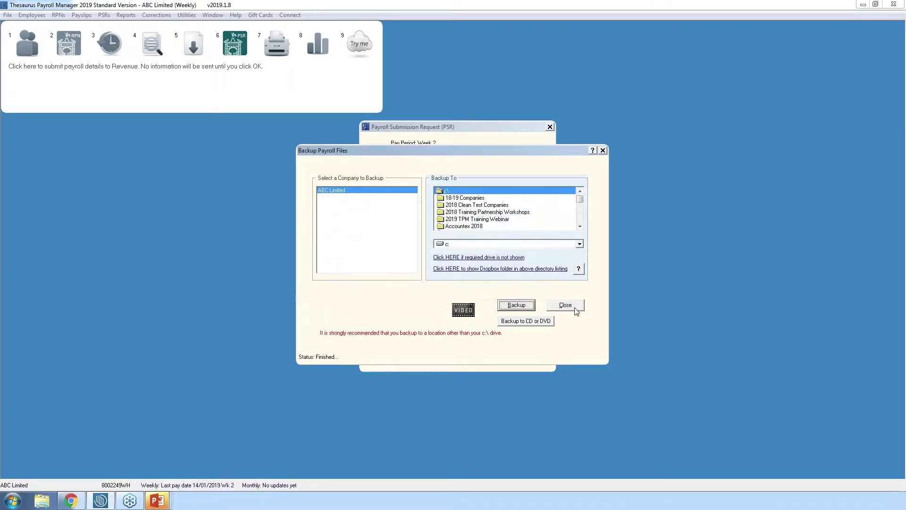
{"action": "left_click", "coordinate": [575, 308]}
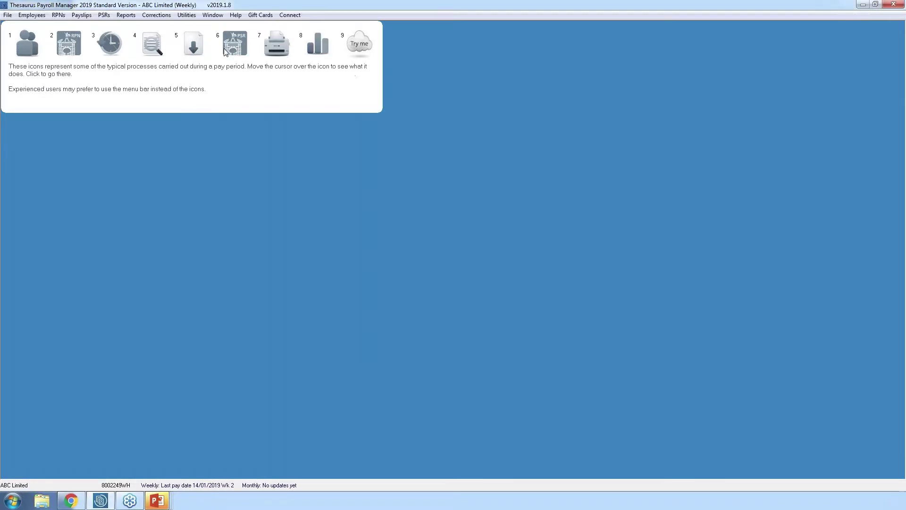
- Check the Email Payslips window past the password warning, then show the Payslips menu
{"action": "left_click", "coordinate": [282, 45]}
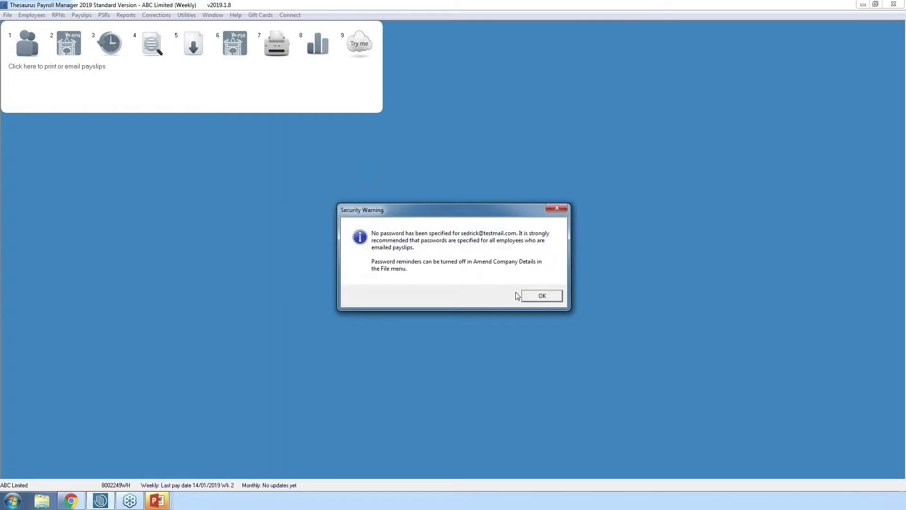
{"action": "left_click", "coordinate": [540, 296]}
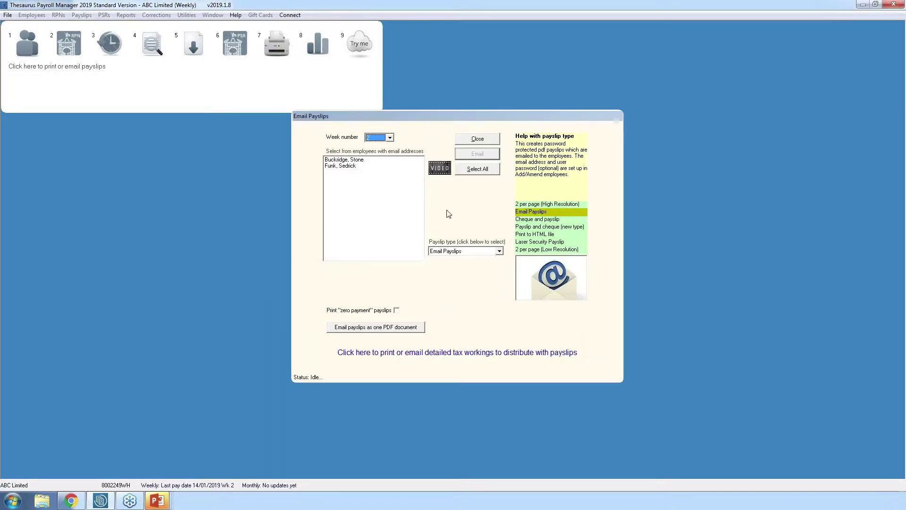
{"action": "left_click", "coordinate": [476, 141]}
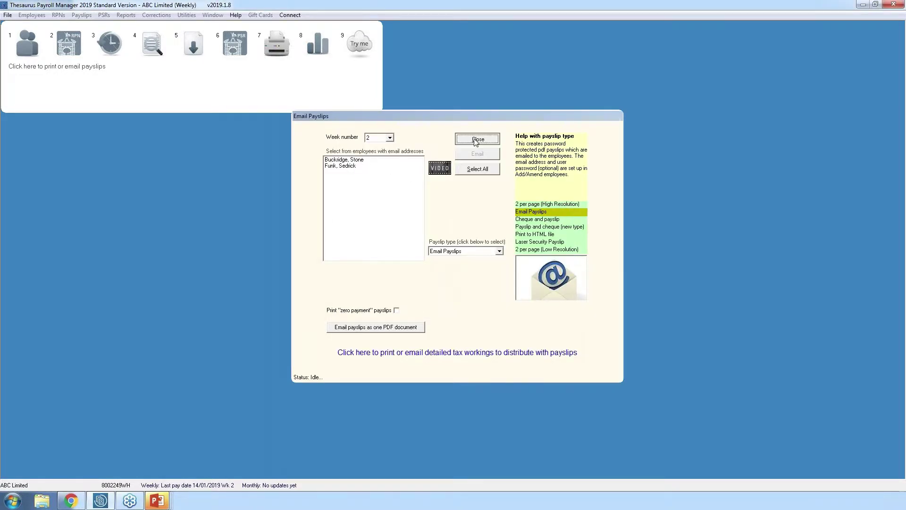
{"action": "left_click", "coordinate": [82, 15]}
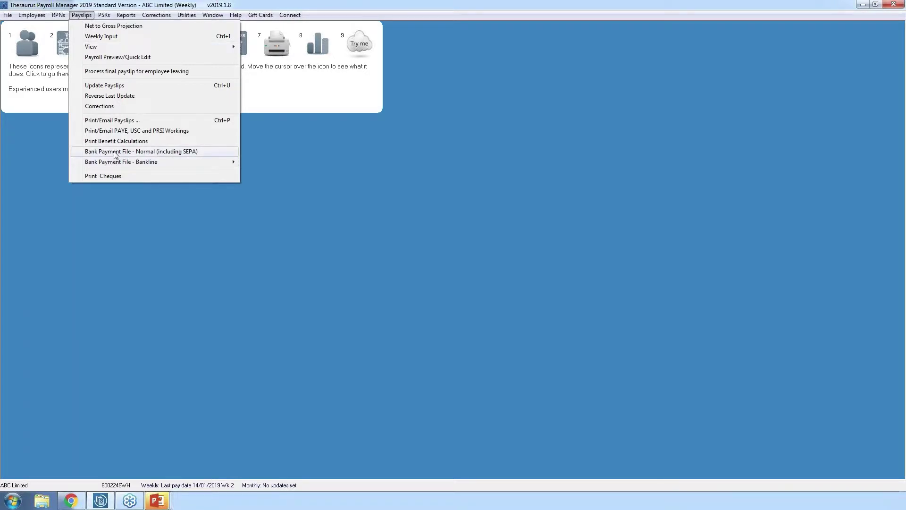
- Dismiss the Payslips menu without running any action, leaving the week 2 dashboard showing
{"action": "left_click", "coordinate": [350, 173]}
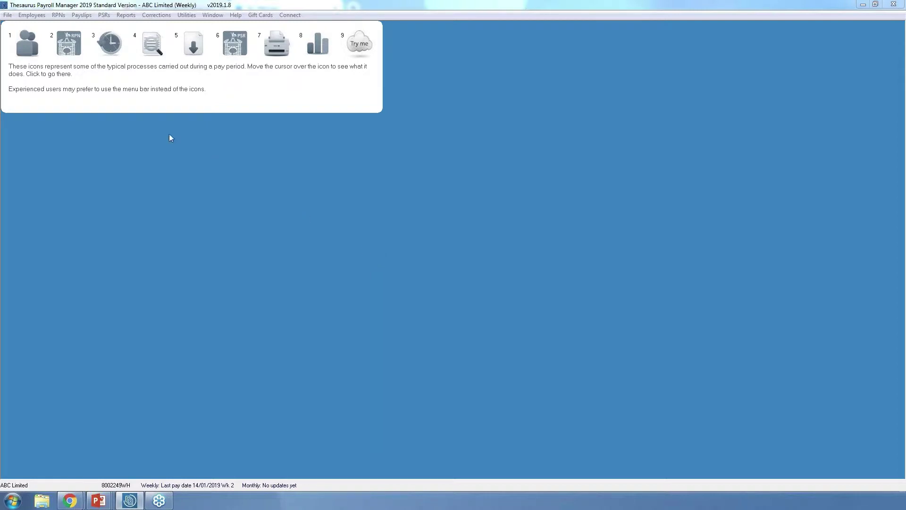
- Add a new employee, entering their surname, first name and PPS number, then view Revenue Details
{"action": "left_click", "coordinate": [28, 50]}
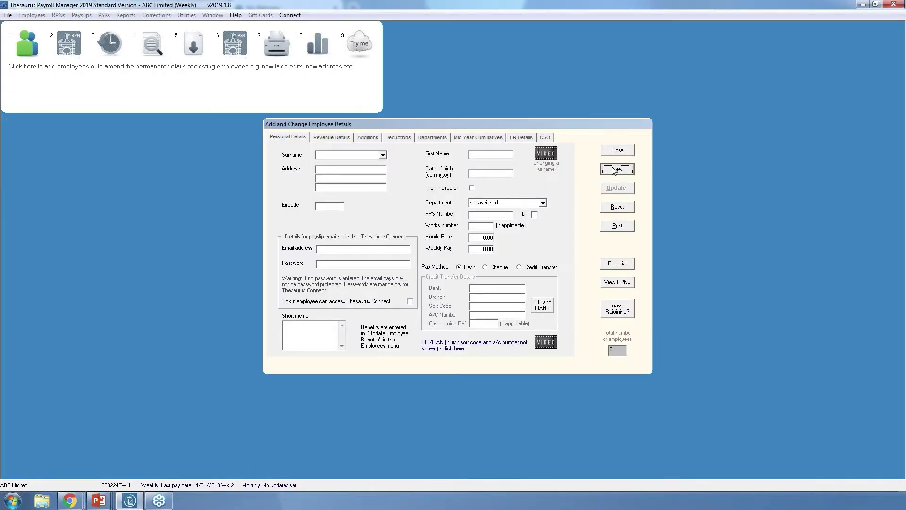
{"action": "left_click", "coordinate": [323, 156]}
{"action": "key", "text": "Tab"}
{"action": "key", "text": "Tab"}
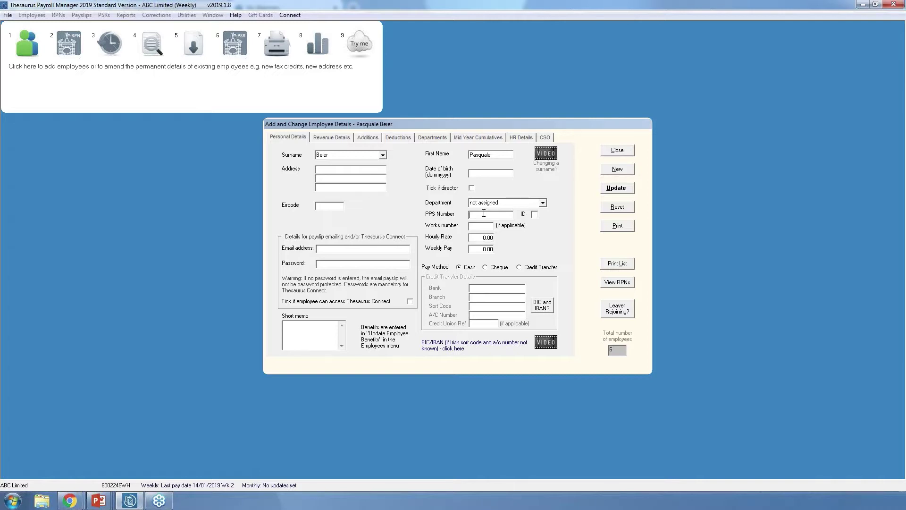
{"action": "left_click", "coordinate": [342, 140]}
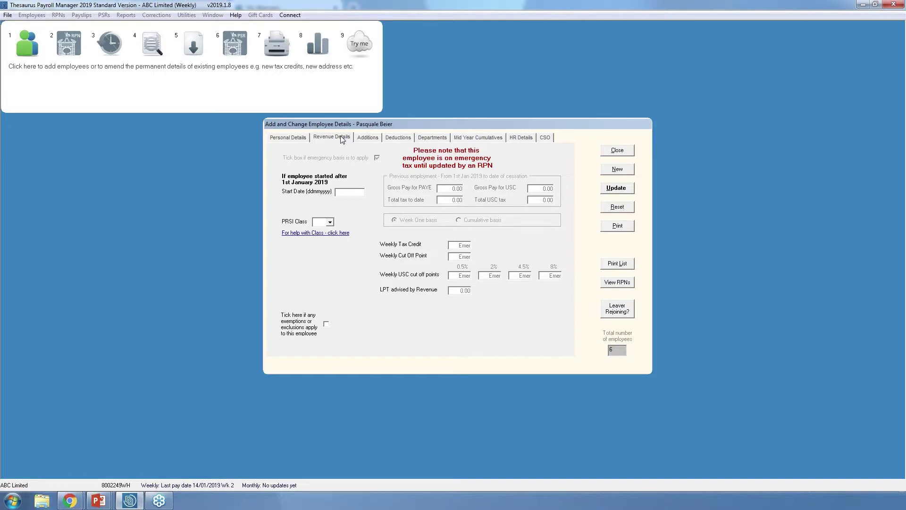
- Set the new employee's start date to 18/01/2019 and PRSI class A1, and save the record
{"action": "left_click", "coordinate": [349, 192]}
{"action": "type", "text": "18012019"}
{"action": "left_click", "coordinate": [331, 223]}
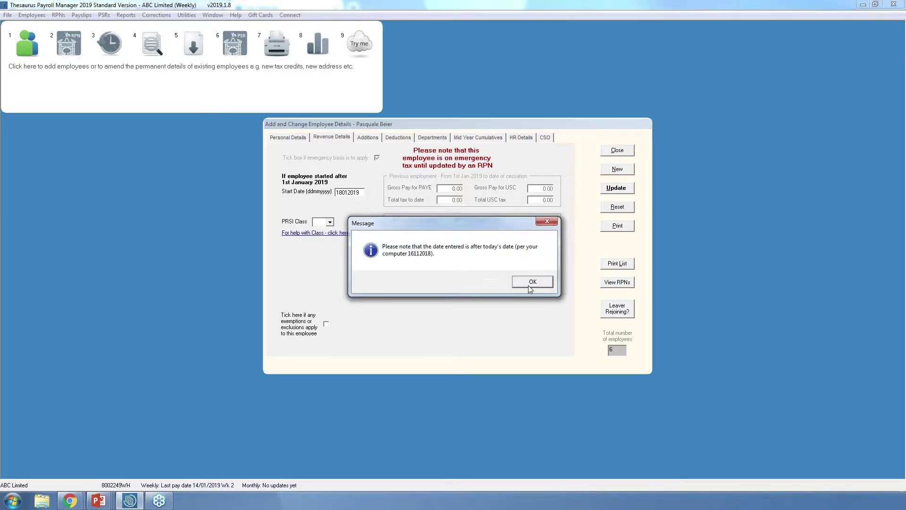
{"action": "left_click", "coordinate": [530, 282]}
{"action": "left_click", "coordinate": [331, 222]}
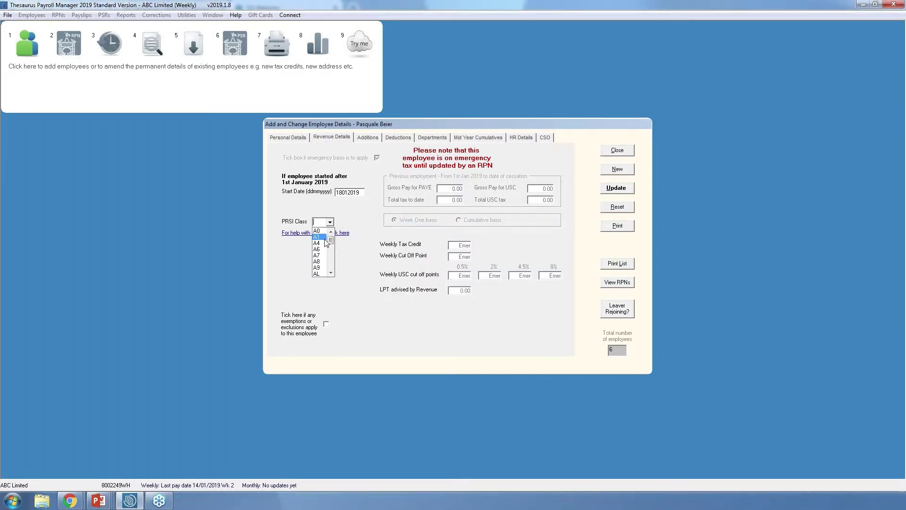
{"action": "left_click", "coordinate": [323, 237]}
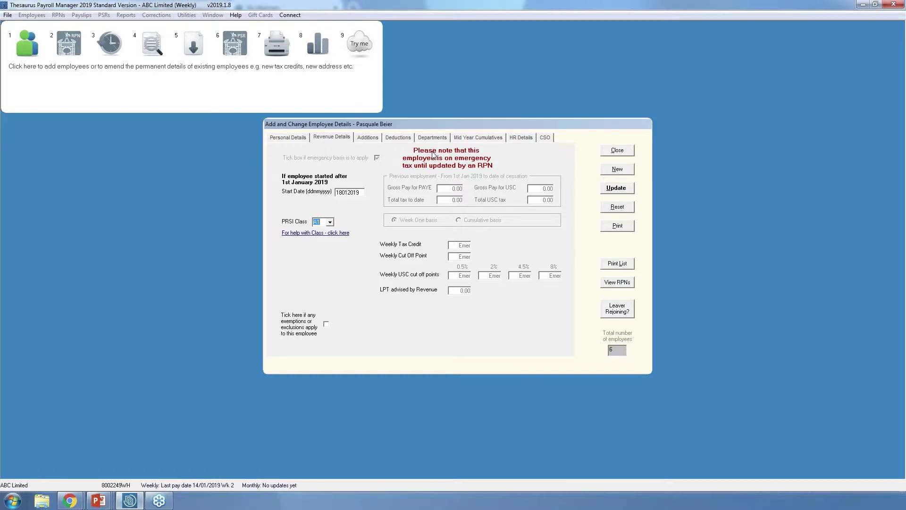
{"action": "left_click", "coordinate": [619, 189]}
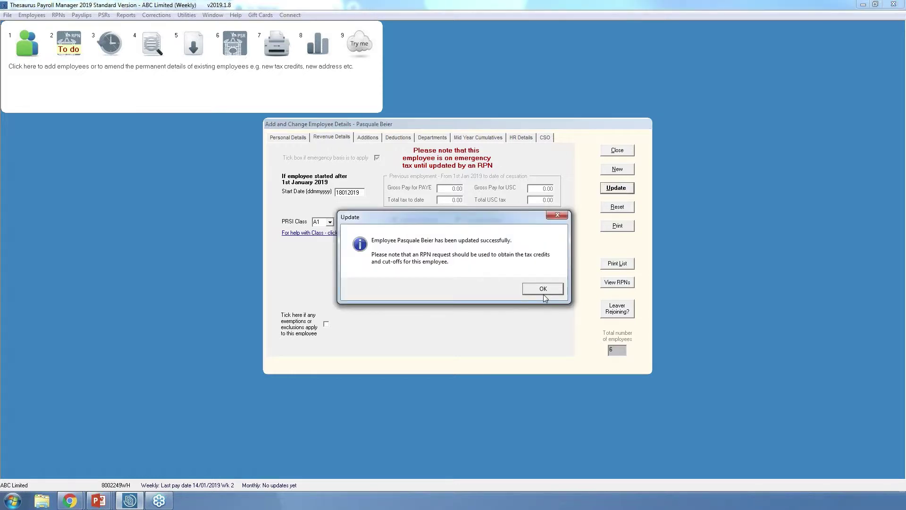
{"action": "left_click", "coordinate": [545, 292]}
- Apply the latest RPNs, giving the new employee tax credits and cut-offs; one RPN stays unmatched
{"action": "left_click", "coordinate": [618, 151]}
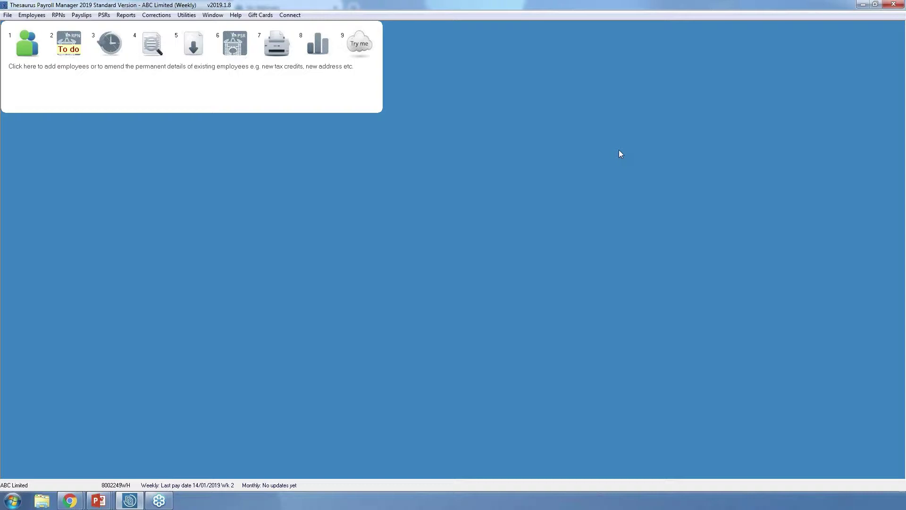
{"action": "left_click", "coordinate": [68, 46]}
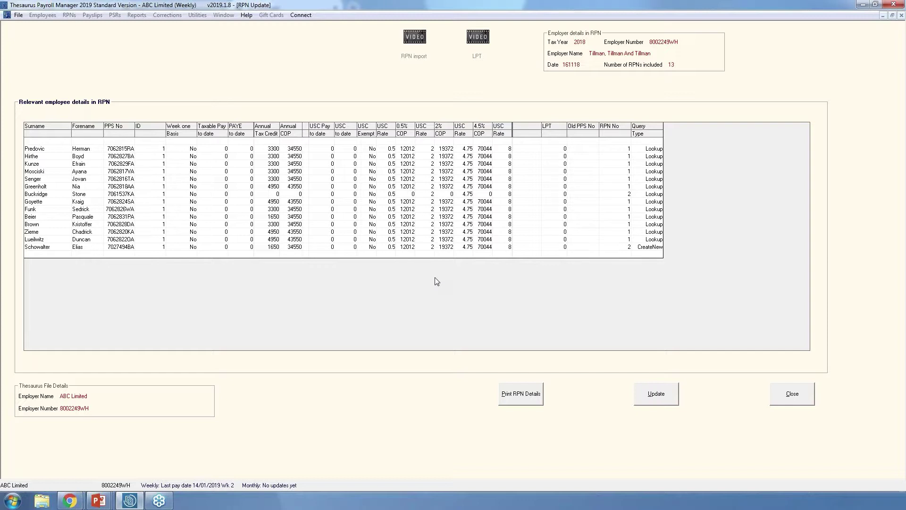
{"action": "left_click", "coordinate": [649, 397]}
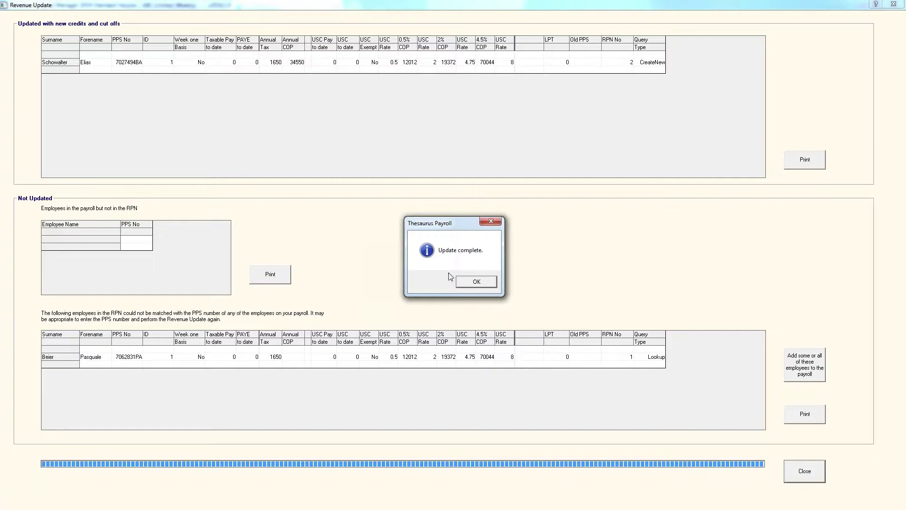
{"action": "left_click", "coordinate": [477, 281]}
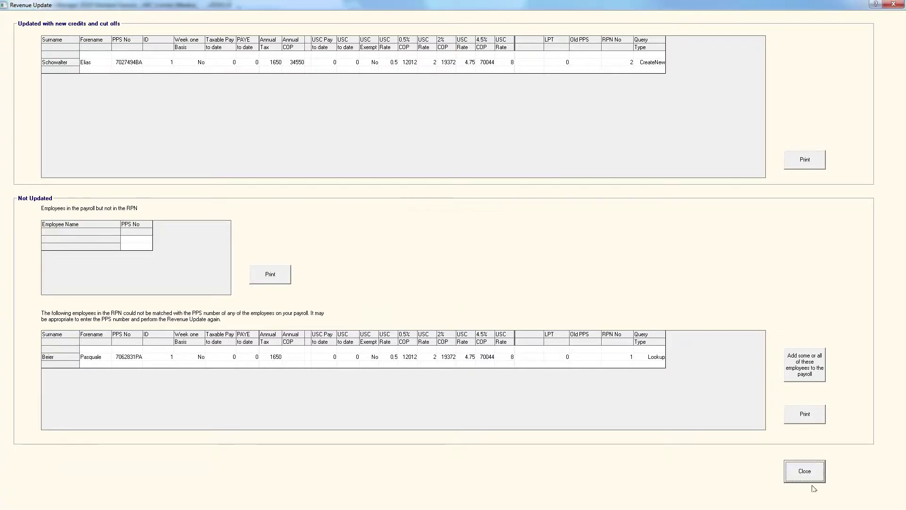
{"action": "left_click", "coordinate": [808, 478]}
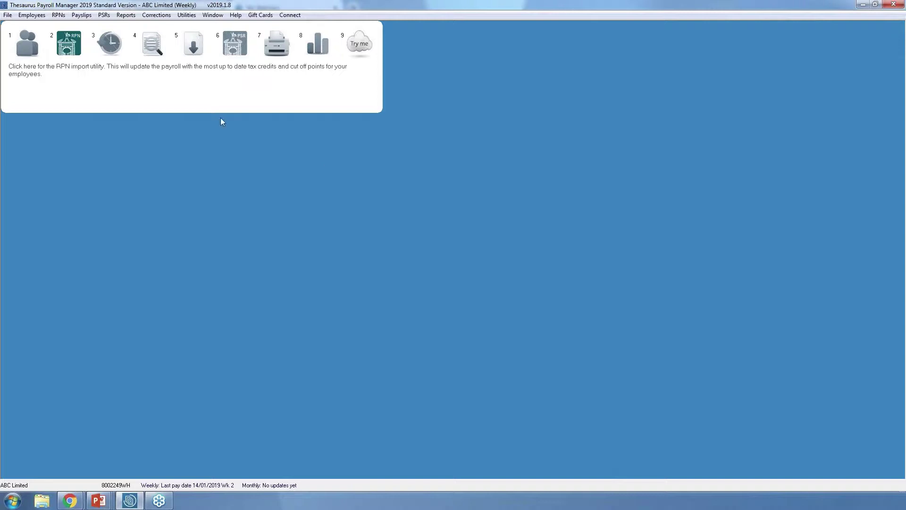
- Enter 750 as the new employee's week 3 Weekly Basic pay, then close the weekly input
{"action": "left_click", "coordinate": [115, 45]}
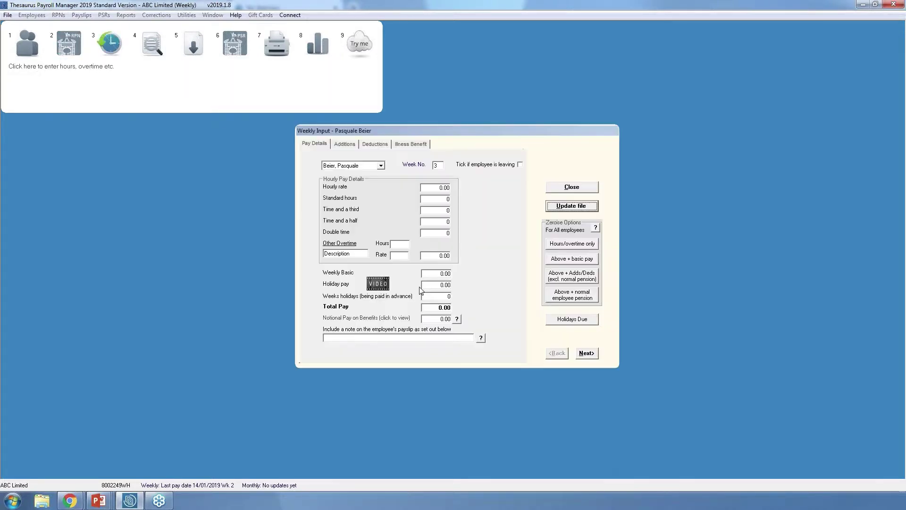
{"action": "left_click", "coordinate": [430, 273]}
{"action": "type", "text": "750"}
{"action": "left_click", "coordinate": [593, 358]}
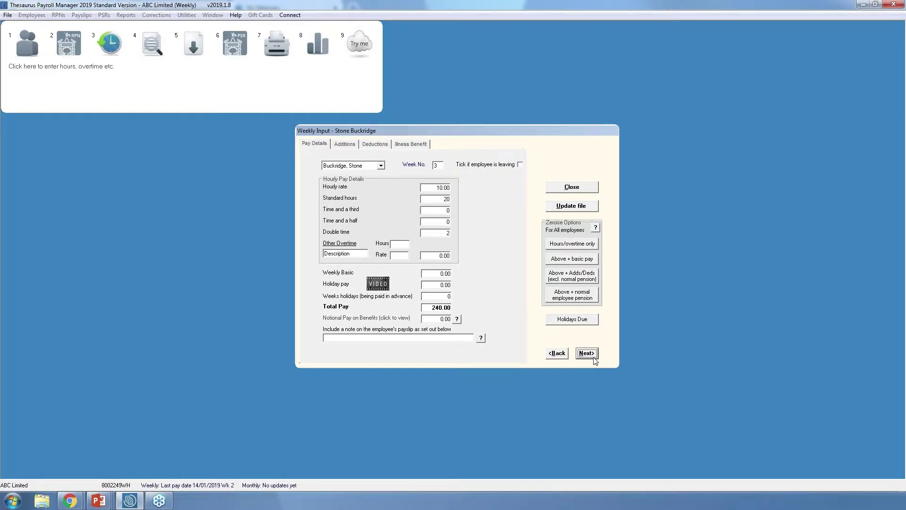
{"action": "left_click", "coordinate": [583, 189]}
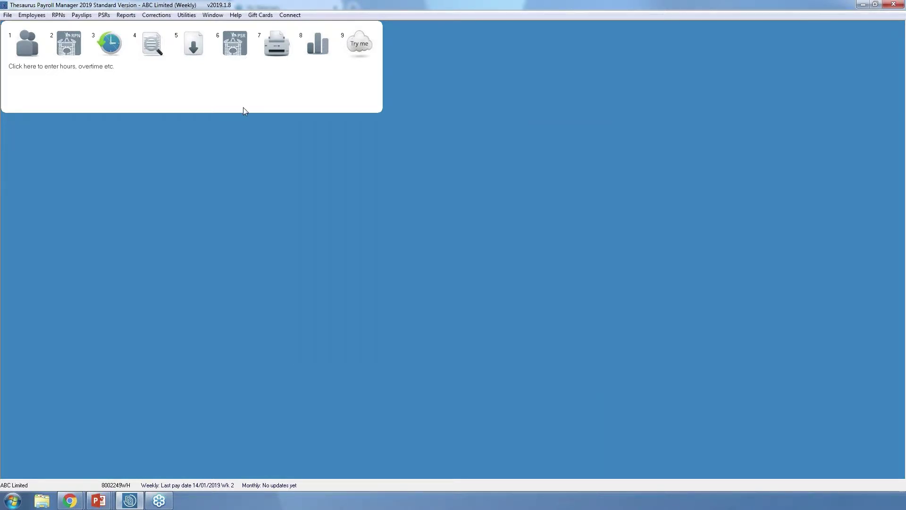
- Run the week 3 weekly update and acknowledge its messages, moving the last pay date to 21/01/2019
{"action": "left_click", "coordinate": [201, 47]}
{"action": "left_click", "coordinate": [546, 288]}
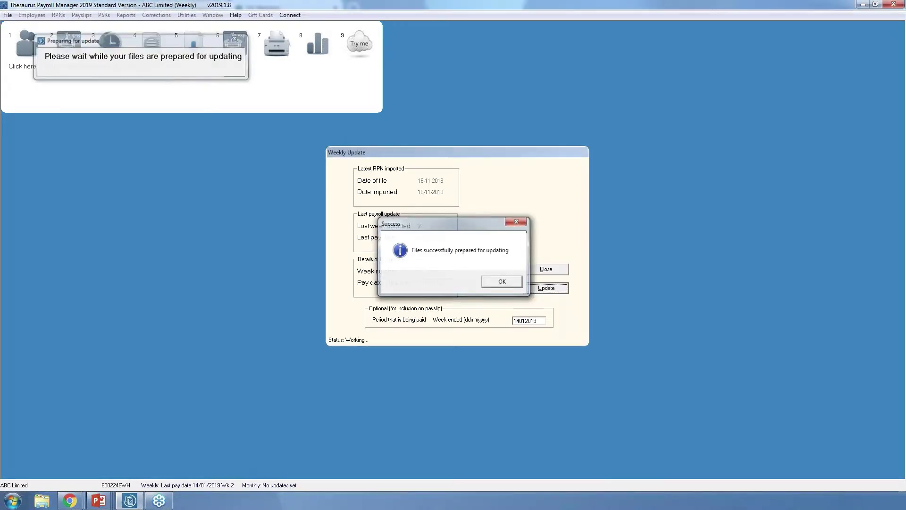
{"action": "left_click", "coordinate": [503, 281]}
{"action": "left_click", "coordinate": [543, 290]}
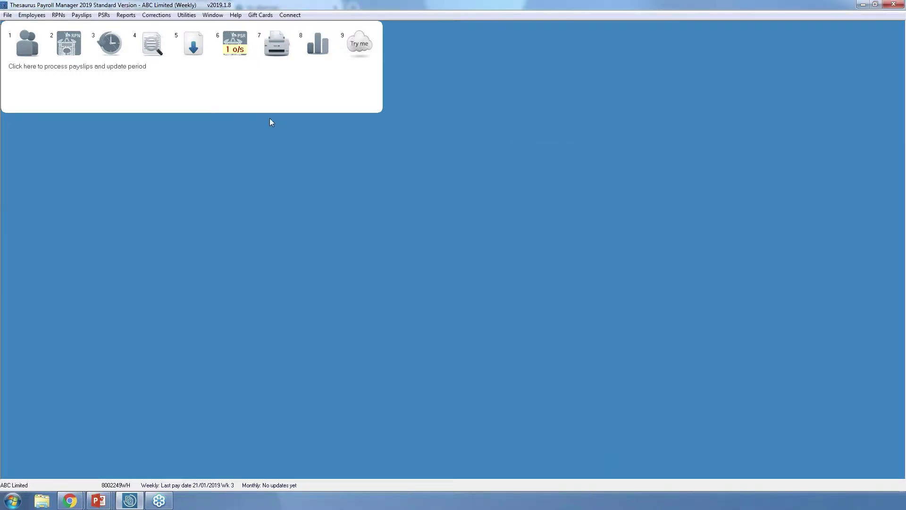
{"action": "left_click", "coordinate": [239, 45]}
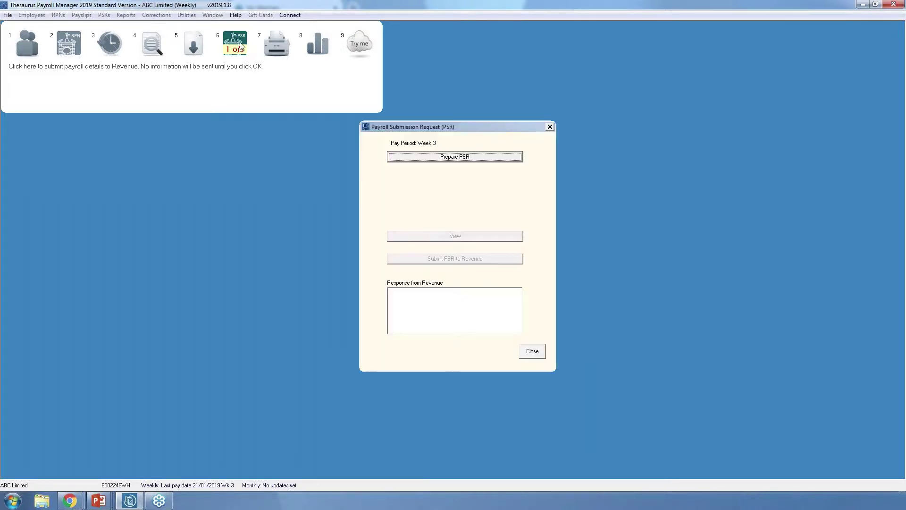
- Prepare the week 3 PSR for 728.06, submit it to Revenue, and dismiss the backup prompt
{"action": "left_click", "coordinate": [462, 157]}
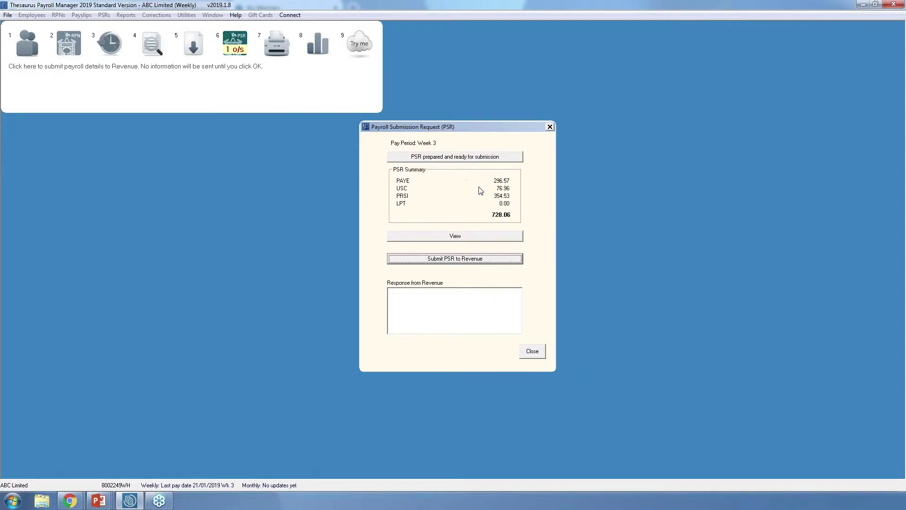
{"action": "left_click", "coordinate": [453, 260]}
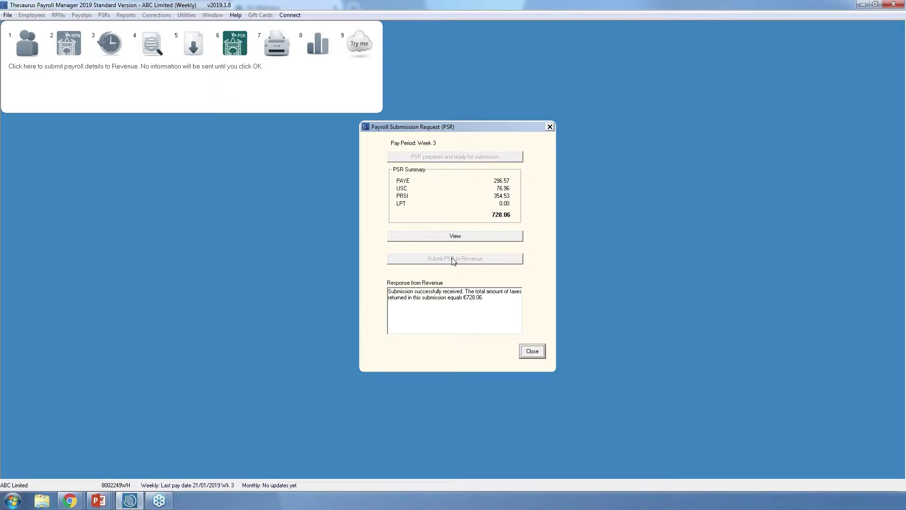
{"action": "left_click", "coordinate": [533, 351]}
{"action": "left_click", "coordinate": [559, 307]}
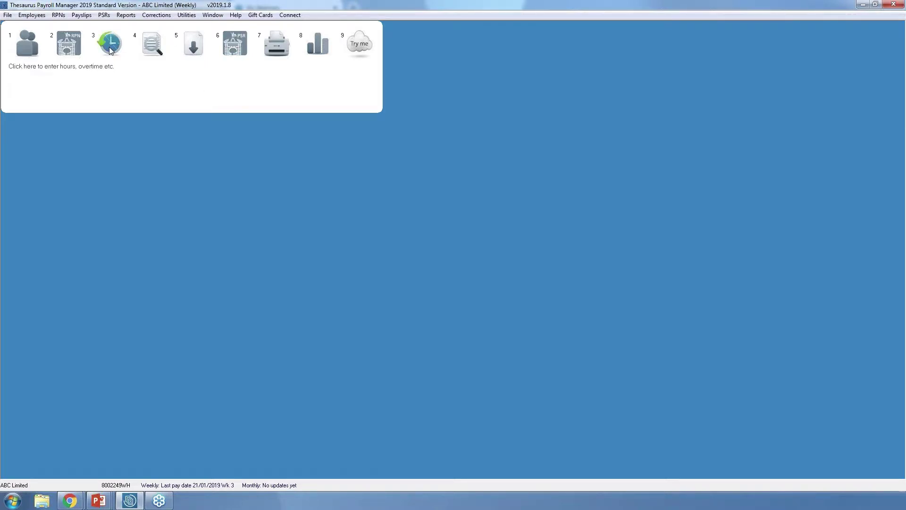
- In the week 4 input, select the employee on 300.00 basic and mark them leaving 28/01/2019
{"action": "left_click", "coordinate": [109, 47]}
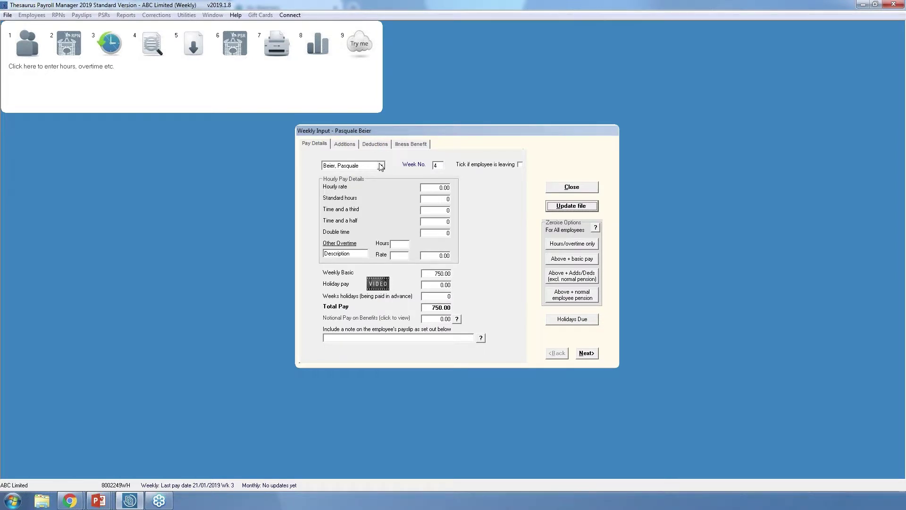
{"action": "left_click", "coordinate": [381, 166]}
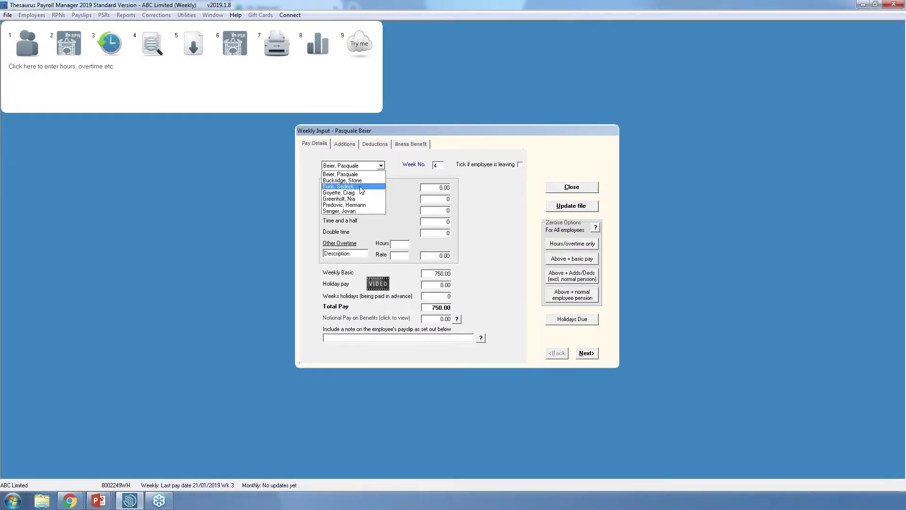
{"action": "left_click", "coordinate": [362, 187]}
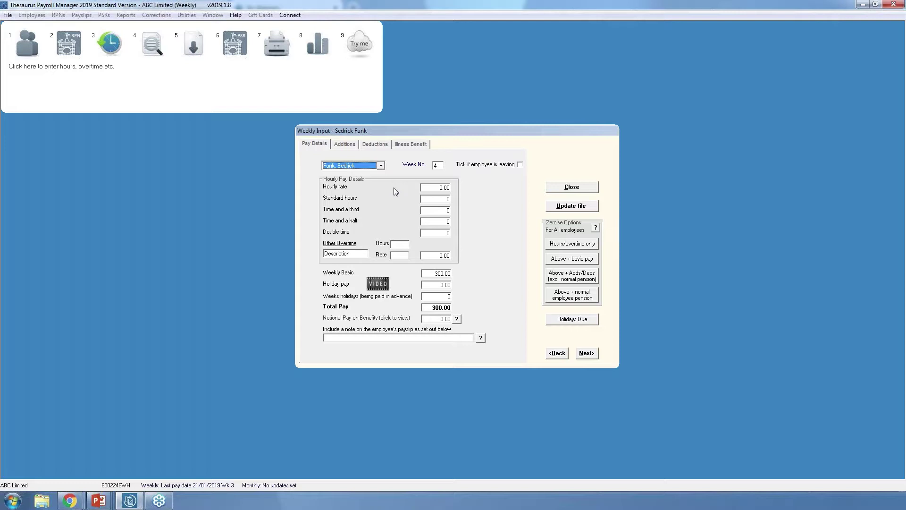
{"action": "left_click", "coordinate": [521, 164]}
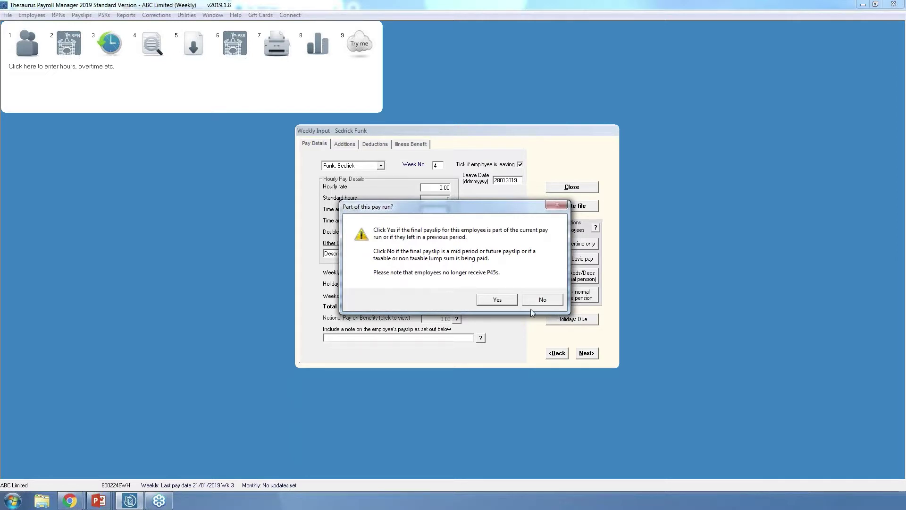
- Include the leaver's final pay in this run and save it, giving a 300.00 gross, 297.47 net payslip
{"action": "left_click", "coordinate": [503, 298]}
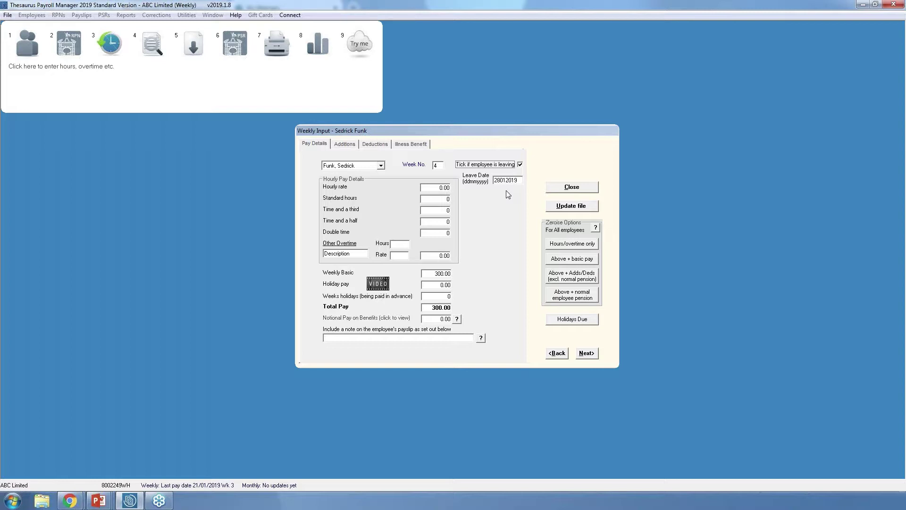
{"action": "left_click", "coordinate": [564, 208]}
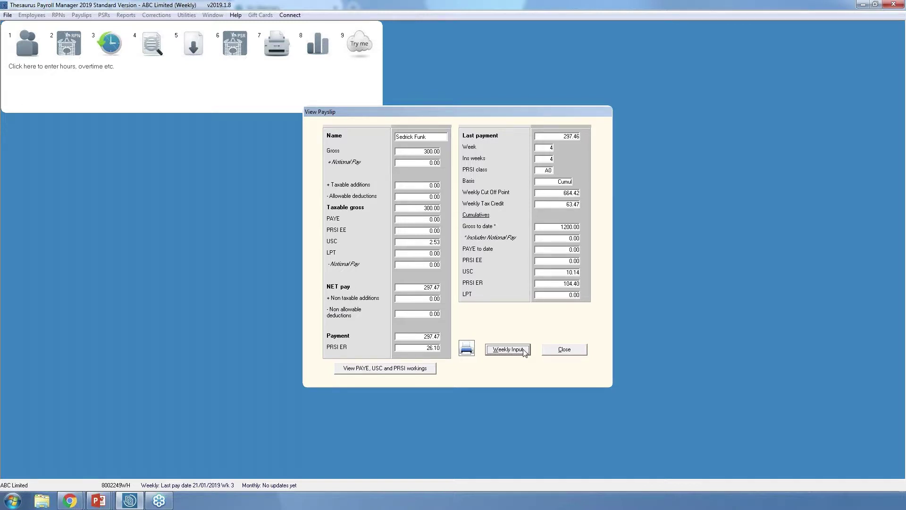
{"action": "left_click", "coordinate": [562, 354]}
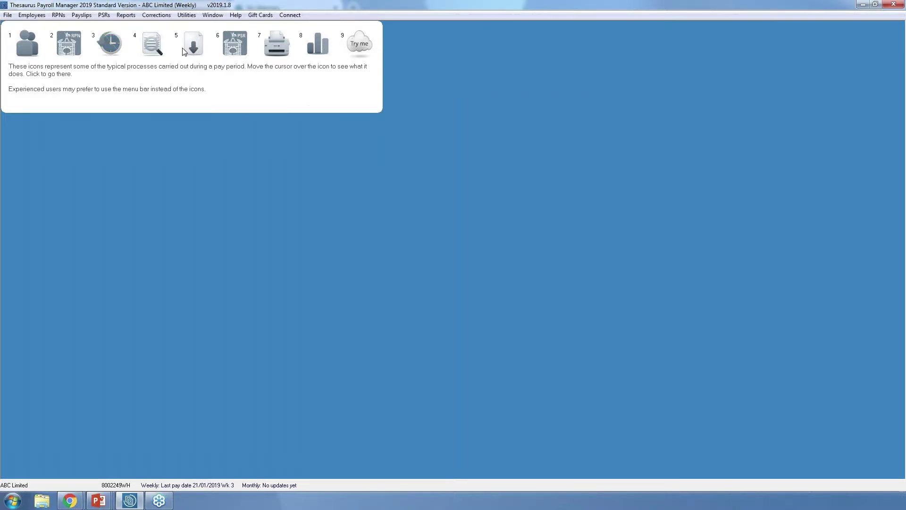
- Run the week 4 weekly update and acknowledge its messages, moving the last pay date to 28/01/2019
{"action": "left_click", "coordinate": [188, 50]}
{"action": "left_click", "coordinate": [548, 289]}
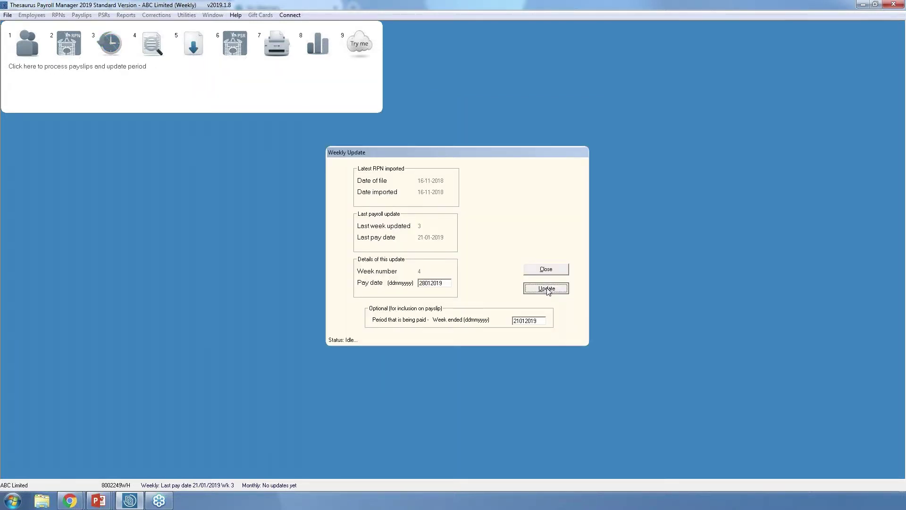
{"action": "left_click", "coordinate": [500, 282]}
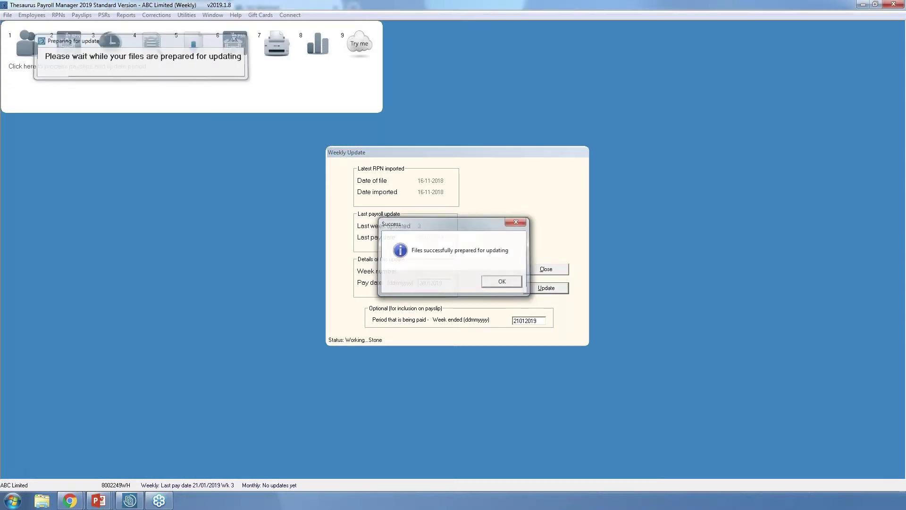
{"action": "left_click", "coordinate": [543, 289]}
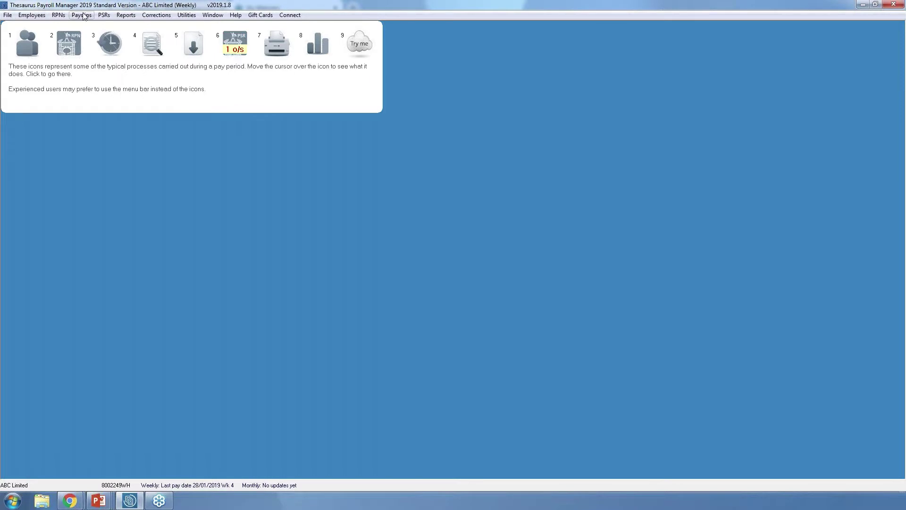
{"action": "left_click", "coordinate": [83, 16]}
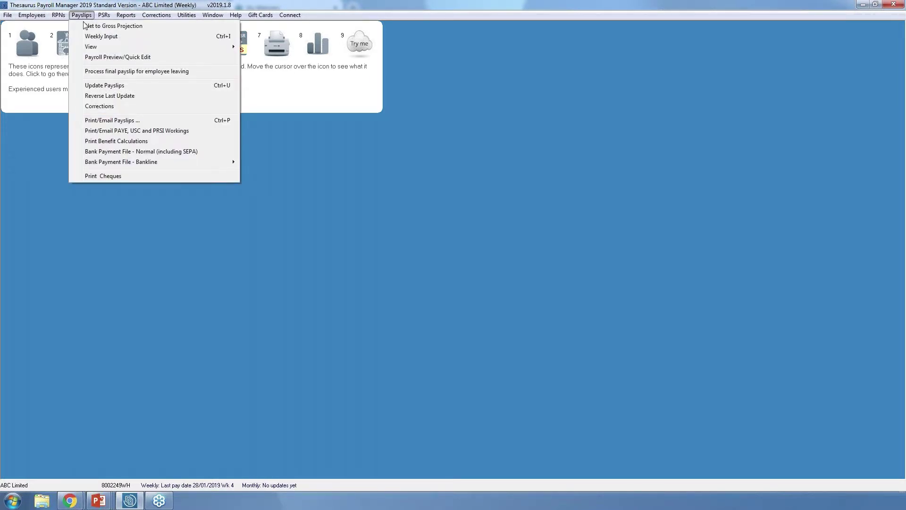
{"action": "left_click", "coordinate": [102, 72]}
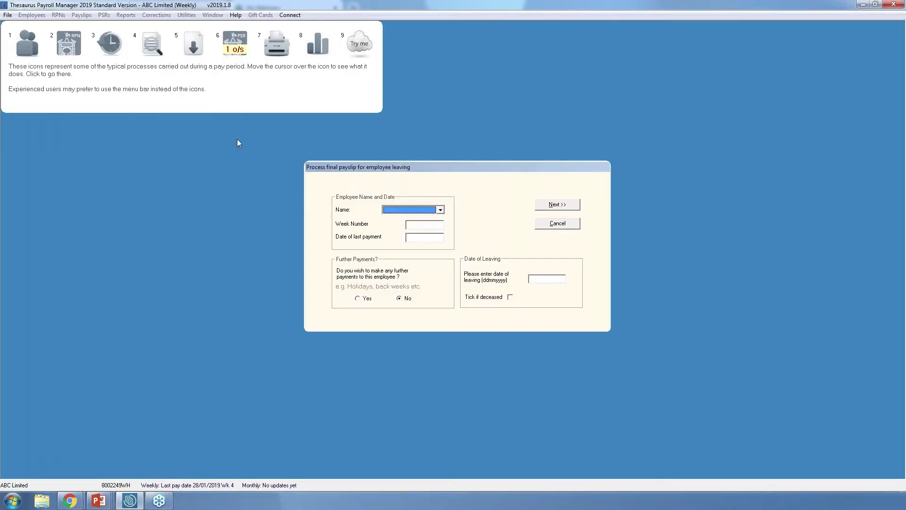
{"action": "left_click", "coordinate": [440, 211]}
{"action": "left_click", "coordinate": [427, 225]}
{"action": "left_click", "coordinate": [362, 299]}
{"action": "left_click", "coordinate": [556, 205]}
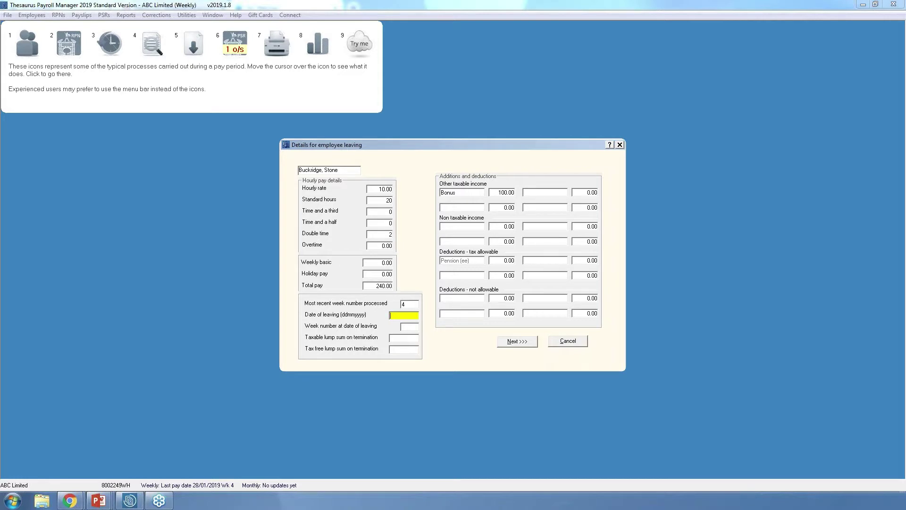
{"action": "left_click", "coordinate": [580, 344]}
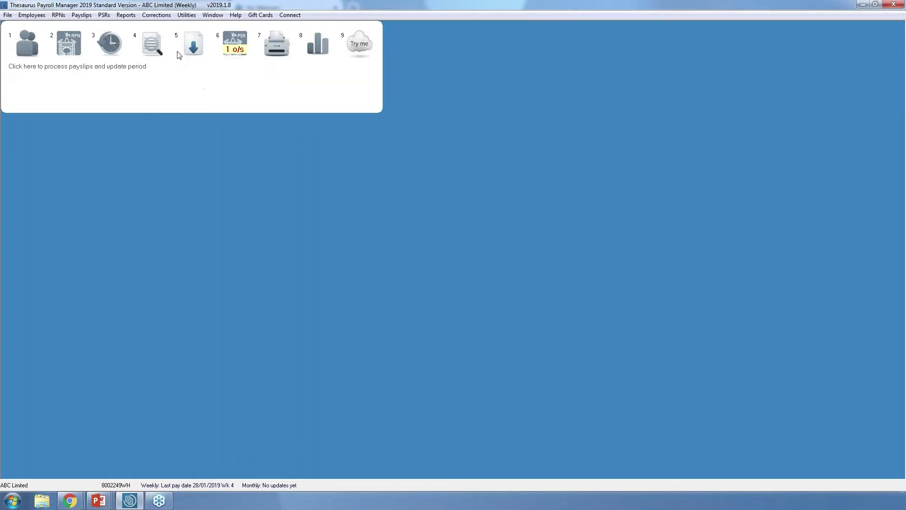
- Show the Corrections choices, from 'Do it all again!' to 'Employee has left'
{"action": "left_click", "coordinate": [158, 19]}
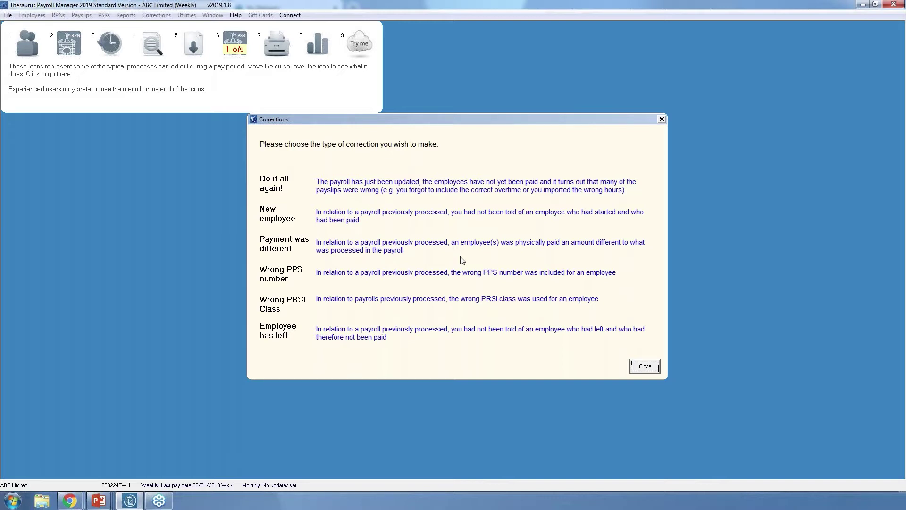
- Use 'Do it all again!' to reverse the week 4 update, returning to 21/01/2019, week 3
{"action": "left_click", "coordinate": [468, 184]}
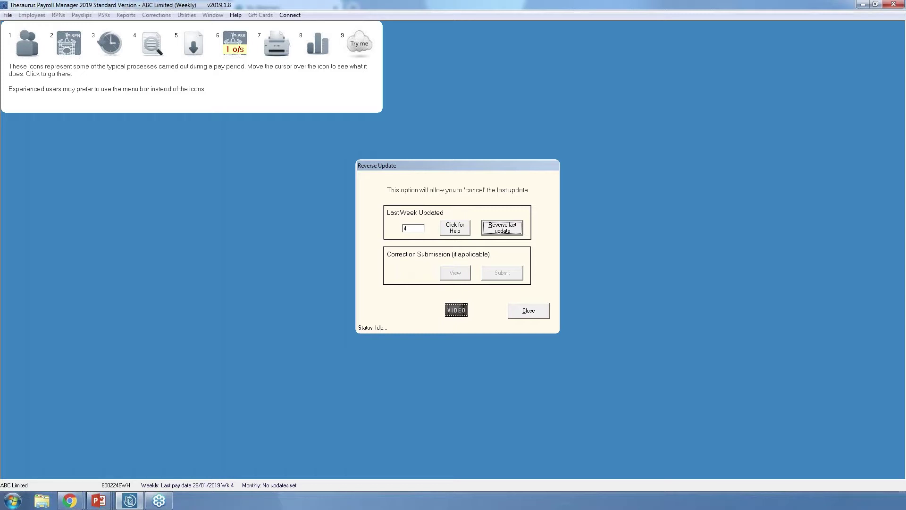
{"action": "left_click", "coordinate": [513, 229]}
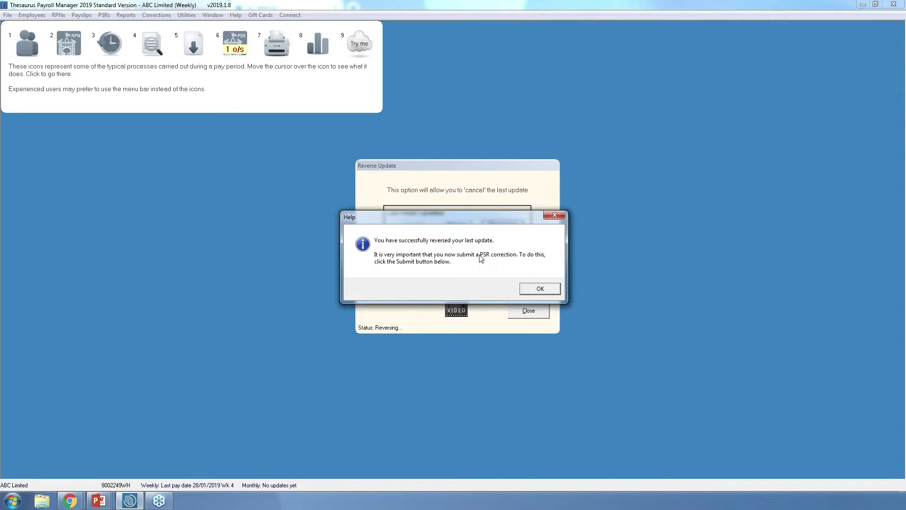
{"action": "left_click", "coordinate": [537, 291]}
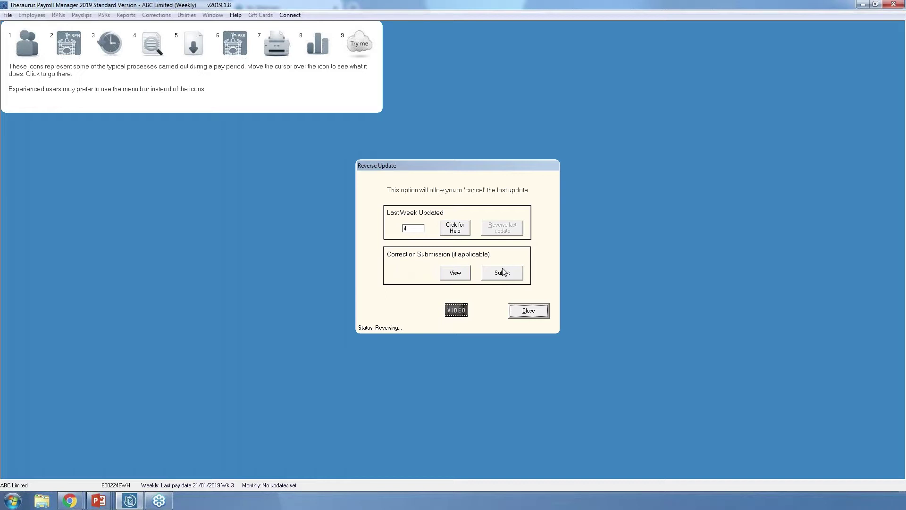
{"action": "left_click", "coordinate": [529, 312]}
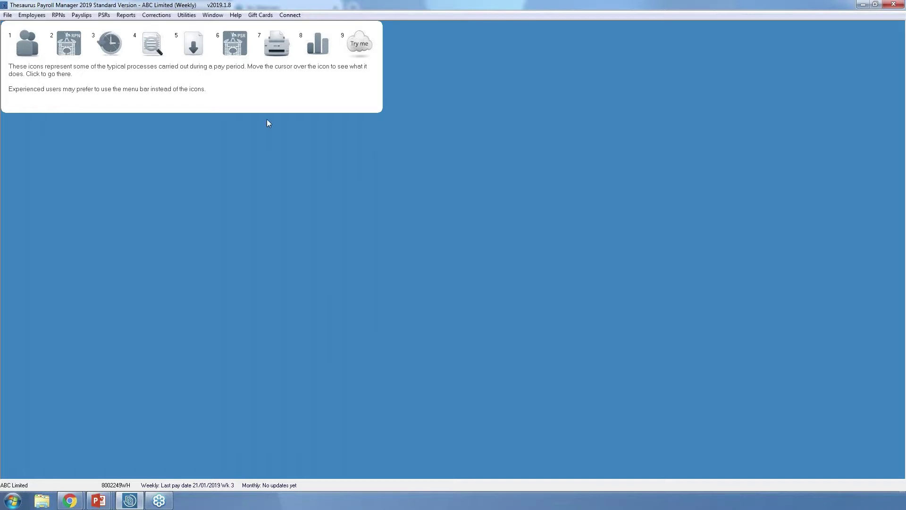
- Start a 'Payment was different' correction for week 3 and choose the employee whose payment differed
{"action": "left_click", "coordinate": [168, 15]}
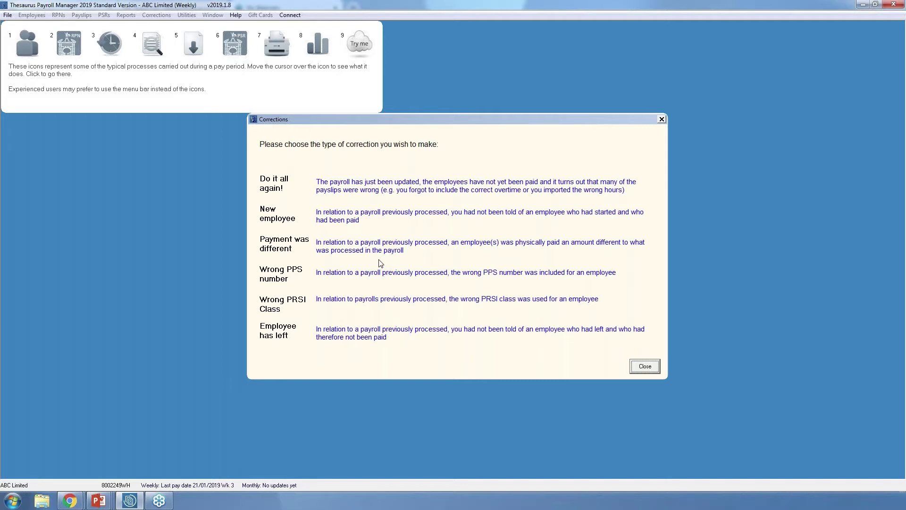
{"action": "left_click", "coordinate": [380, 255]}
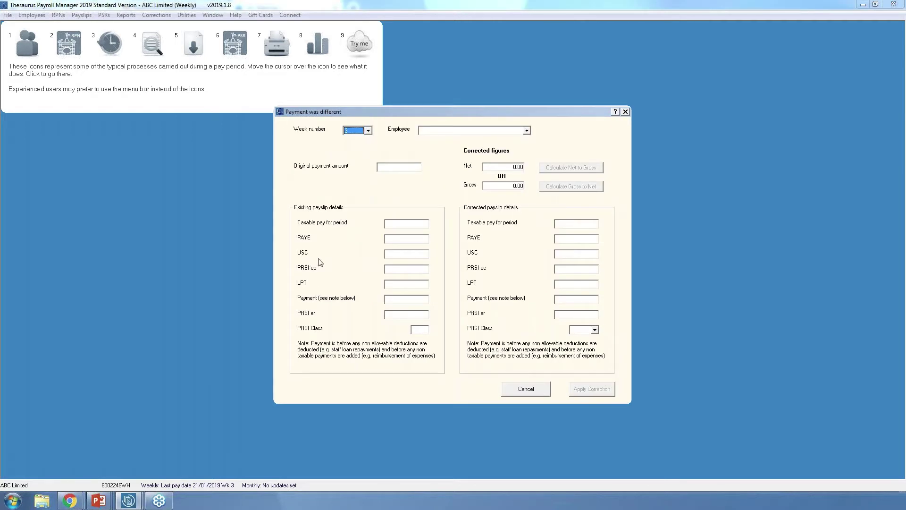
{"action": "left_click", "coordinate": [368, 130]}
{"action": "left_click", "coordinate": [530, 134]}
{"action": "left_click", "coordinate": [528, 132]}
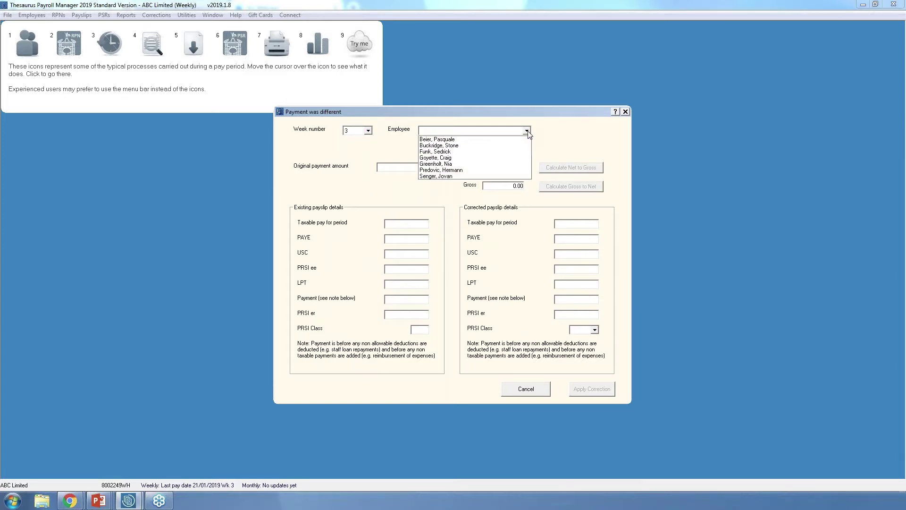
{"action": "left_click", "coordinate": [446, 158]}
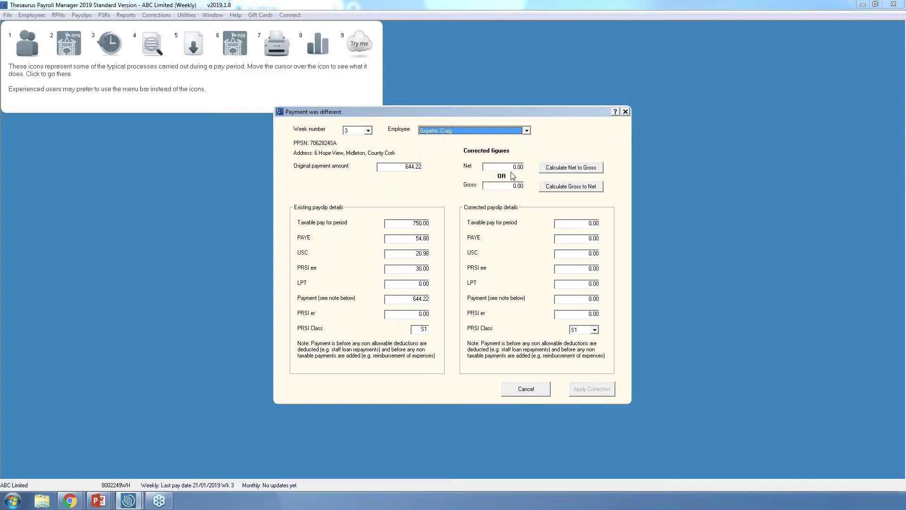
- Set net pay to 750, gross it up to 897.94 taxable, and apply the week 3 correction
{"action": "left_click", "coordinate": [508, 167]}
{"action": "type", "text": "750"}
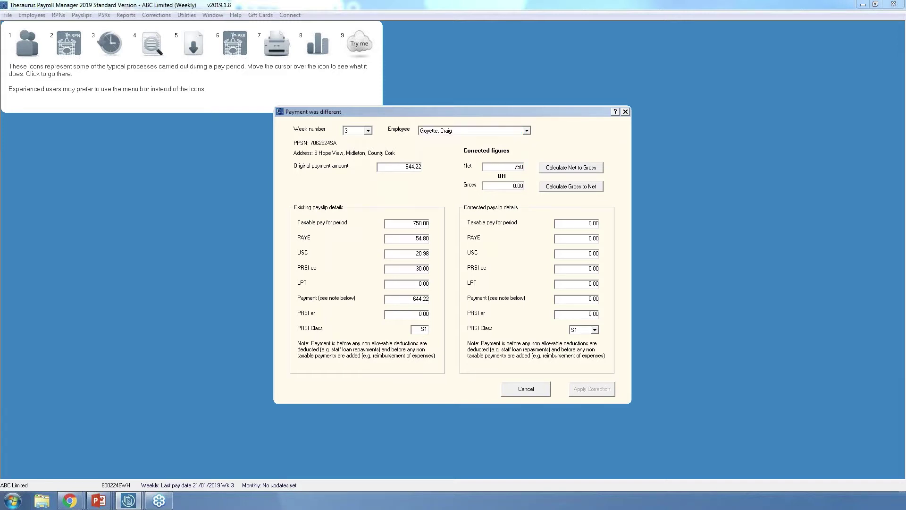
{"action": "left_click", "coordinate": [564, 171]}
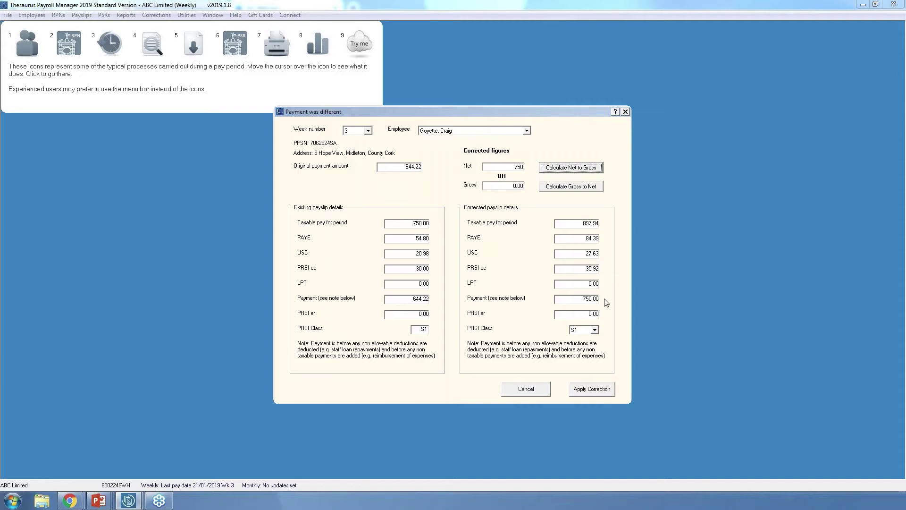
{"action": "left_click", "coordinate": [594, 393]}
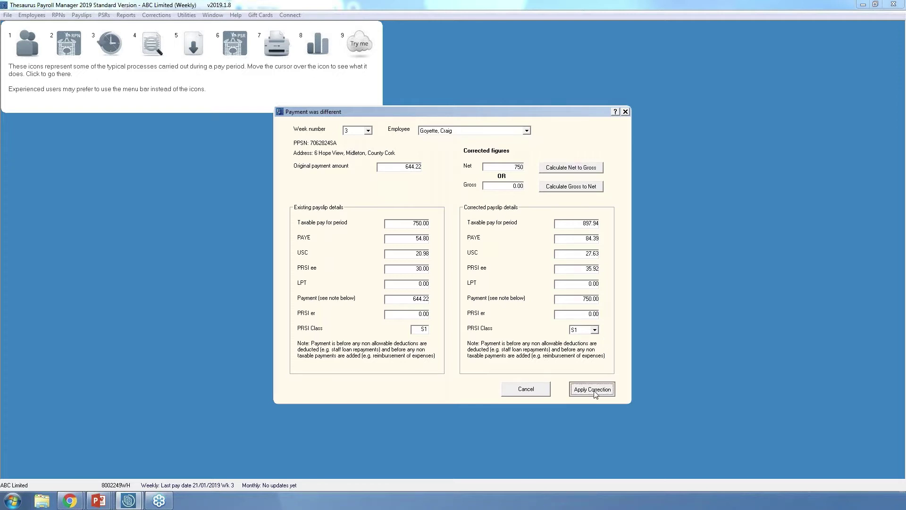
{"action": "left_click", "coordinate": [532, 390]}
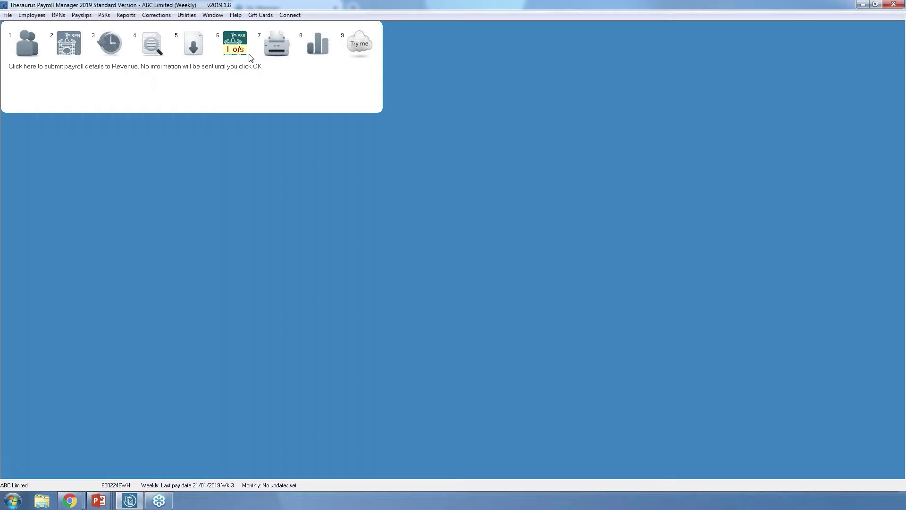
{"action": "left_click", "coordinate": [158, 16]}
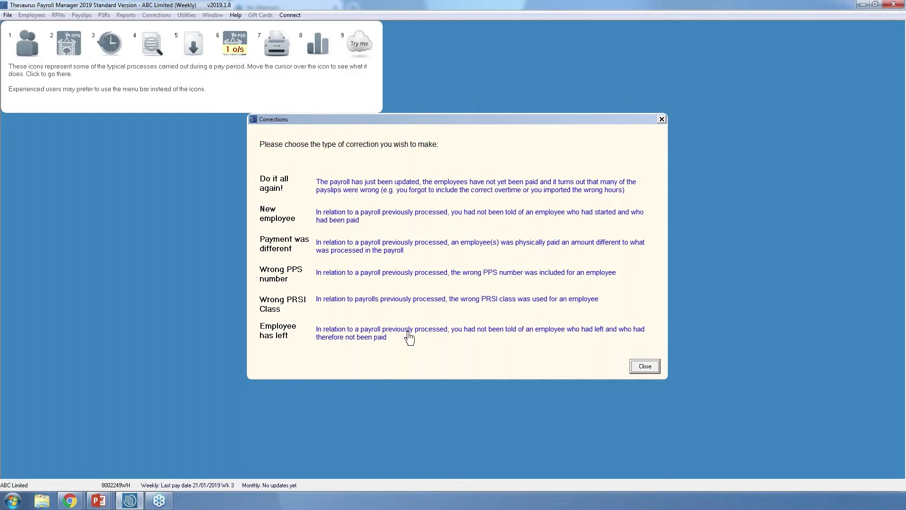
{"action": "left_click", "coordinate": [408, 338]}
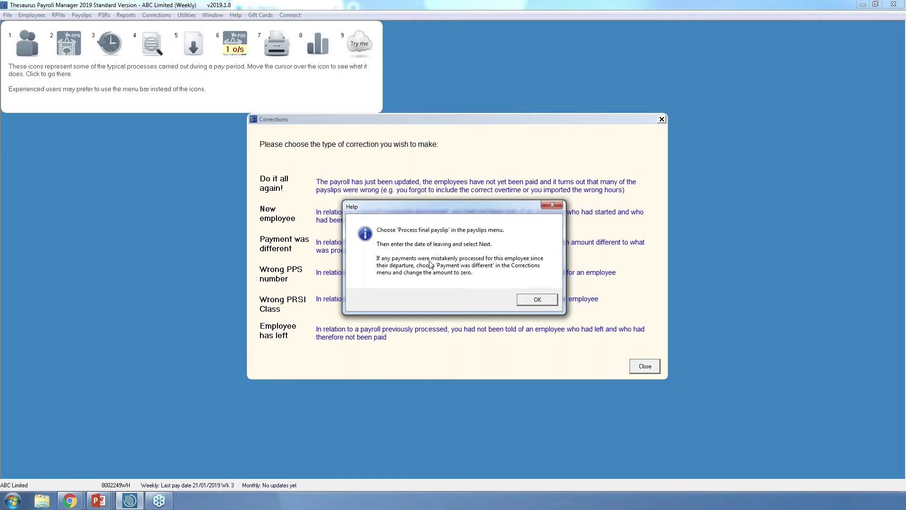
{"action": "left_click", "coordinate": [537, 302]}
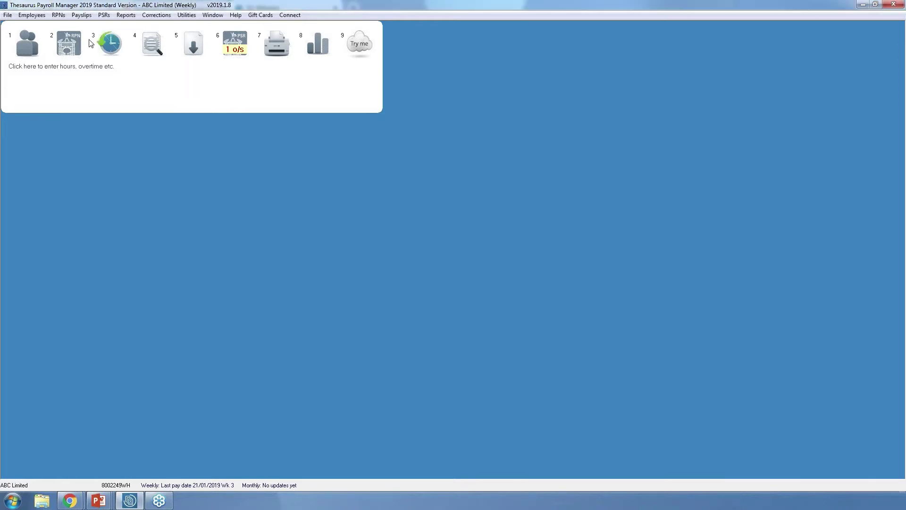
- Start a final payslip for a leaver and select the leaving employee
{"action": "left_click", "coordinate": [81, 15]}
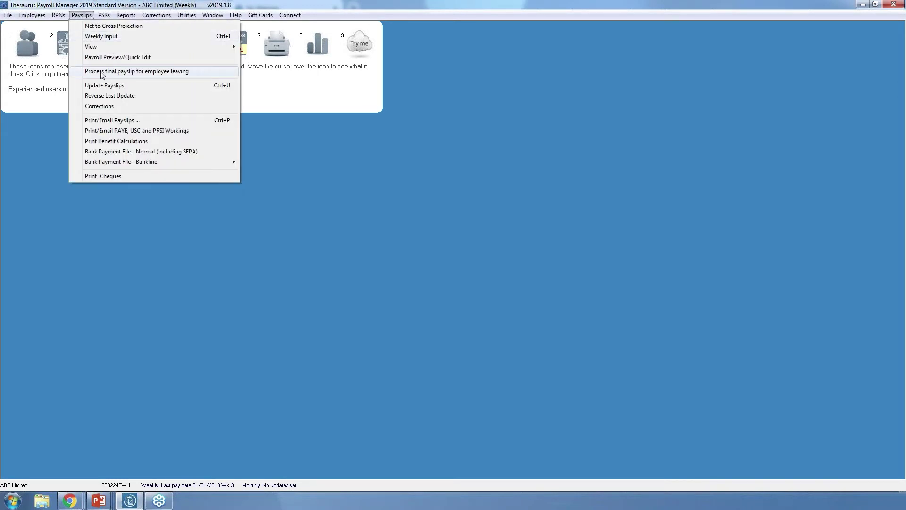
{"action": "left_click", "coordinate": [102, 71]}
{"action": "left_click", "coordinate": [440, 210]}
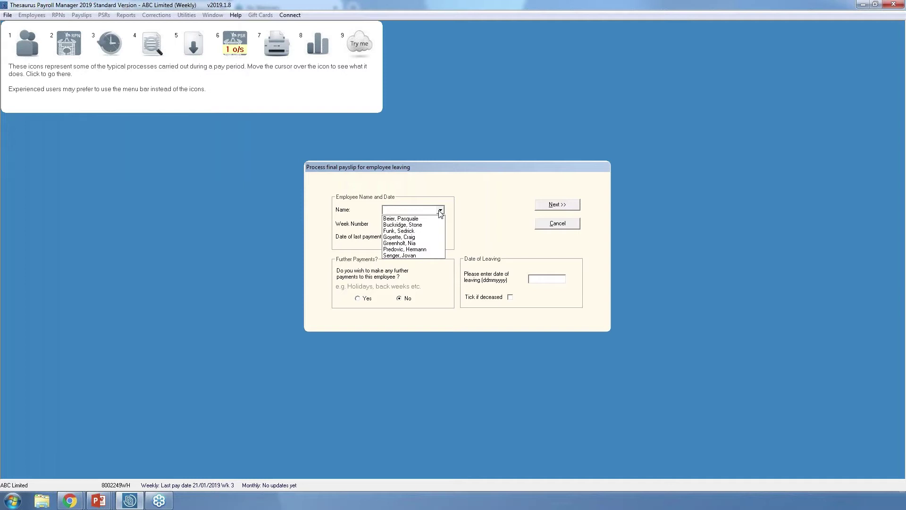
{"action": "left_click", "coordinate": [415, 225]}
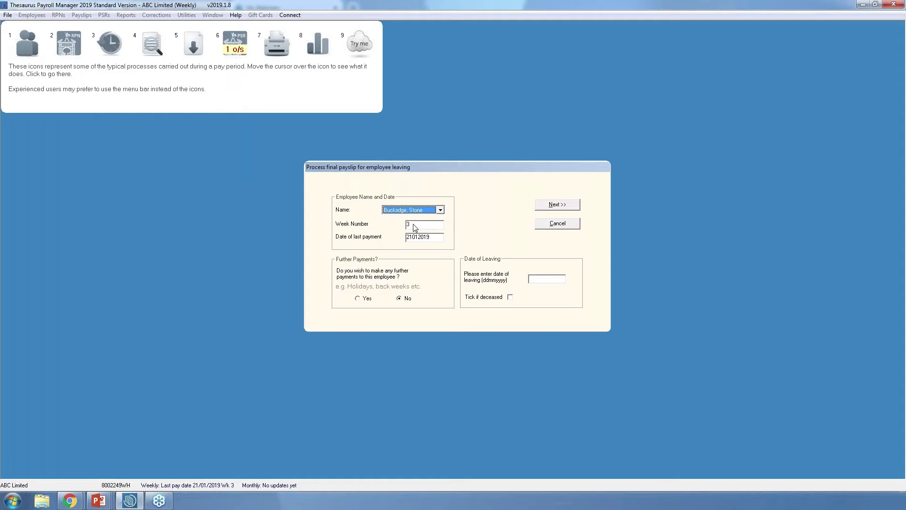
- Enter leaving date 19/01/2019, accept the date warning and confirm the employee is leaving
{"action": "left_click", "coordinate": [538, 280]}
{"action": "type", "text": "19012019"}
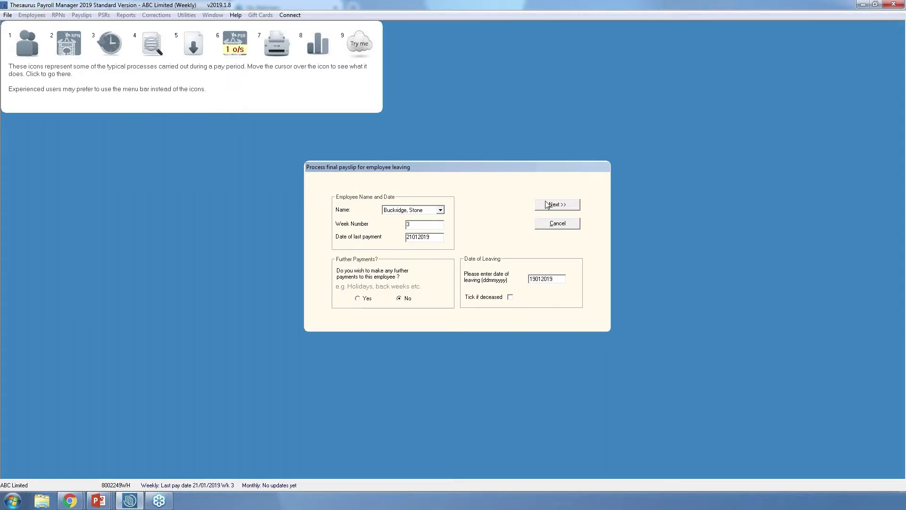
{"action": "left_click", "coordinate": [549, 205]}
{"action": "left_click", "coordinate": [550, 206]}
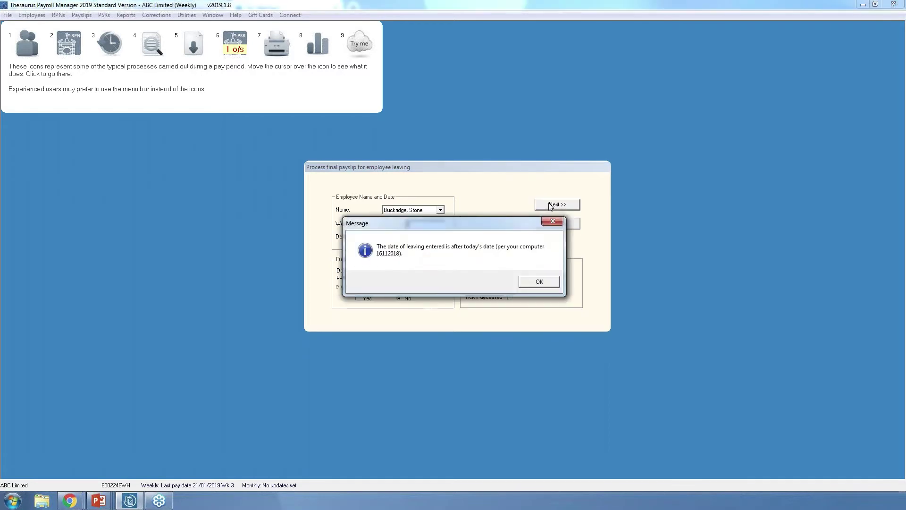
{"action": "left_click", "coordinate": [546, 285]}
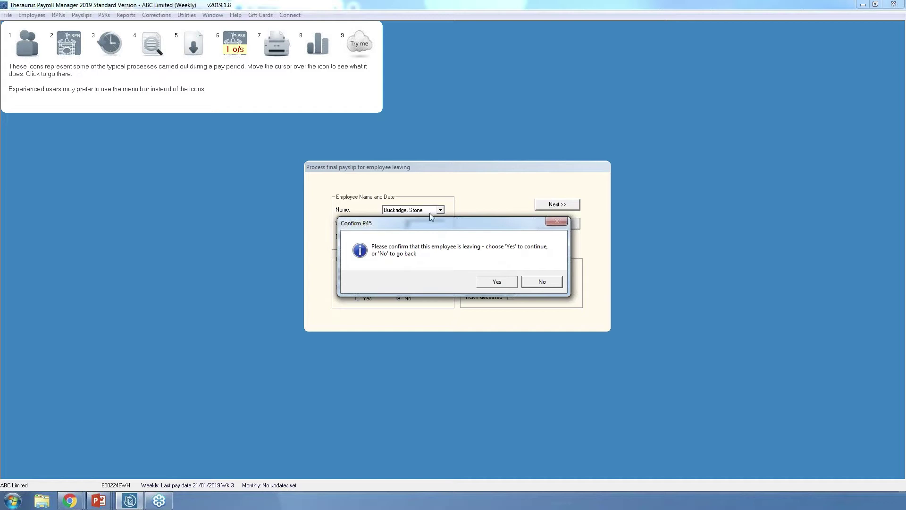
{"action": "left_click_drag", "start_coordinate": [438, 223], "coordinate": [443, 314]}
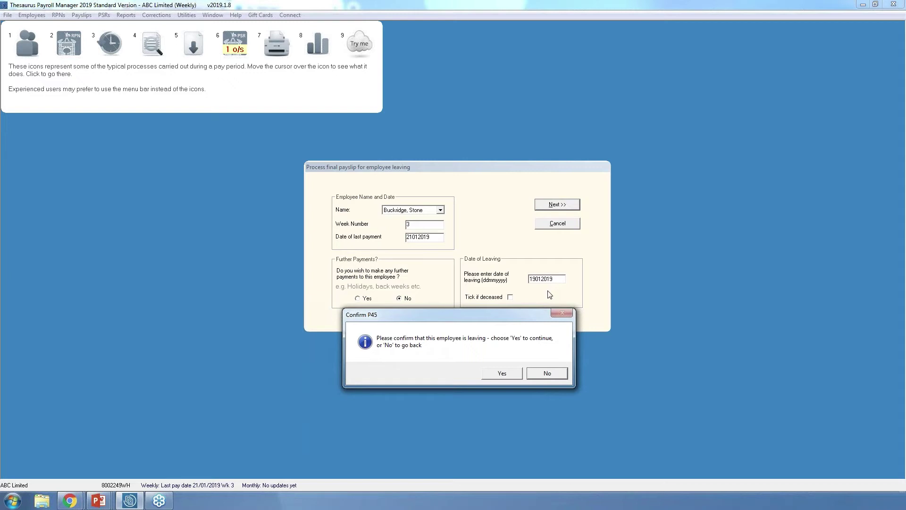
{"action": "left_click", "coordinate": [503, 373]}
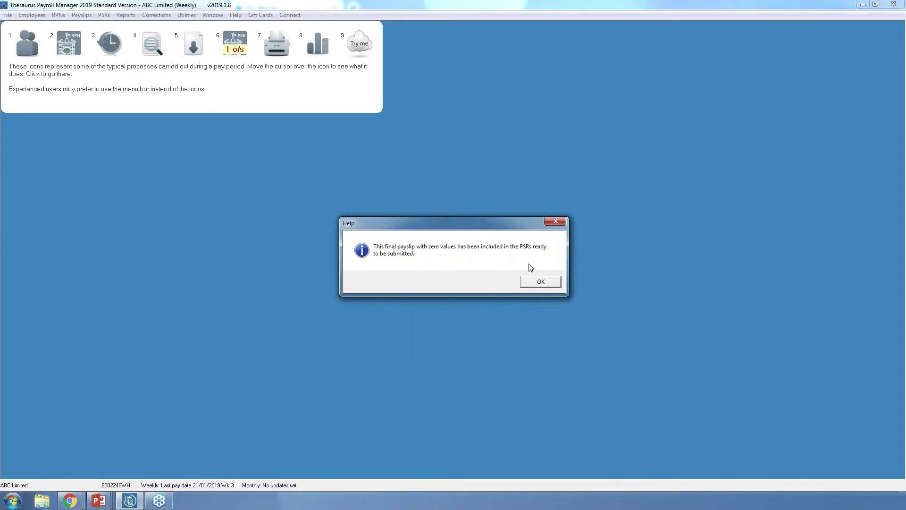
- Acknowledge the final payslip message to get back to the payroll dashboard
{"action": "left_click", "coordinate": [552, 284]}
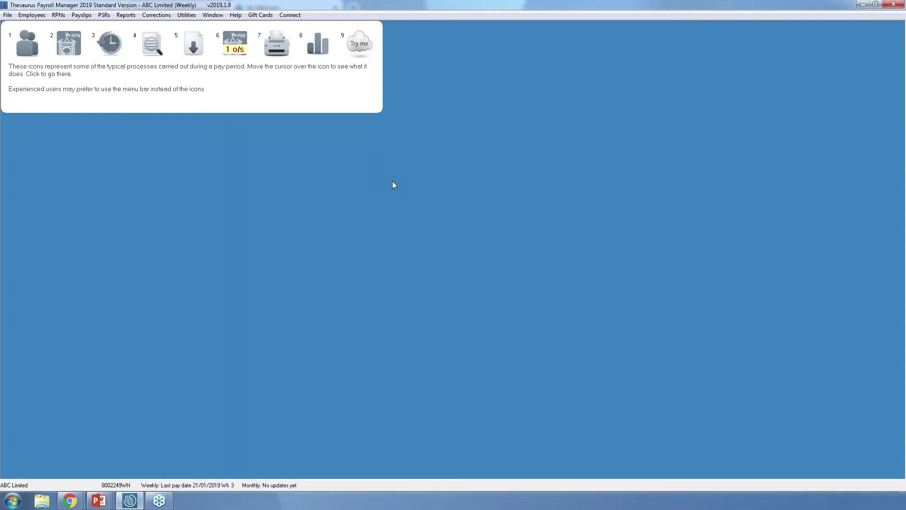
- Open the Tax Details Monthly/Quarterly report for 2019 PAYE, PRSI and USC totals
{"action": "left_click", "coordinate": [128, 16]}
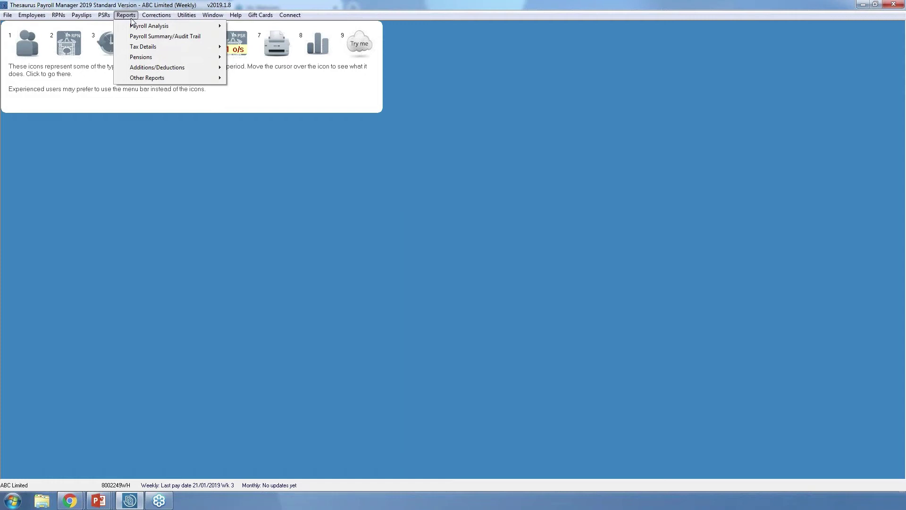
{"action": "mouse_move", "coordinate": [182, 47]}
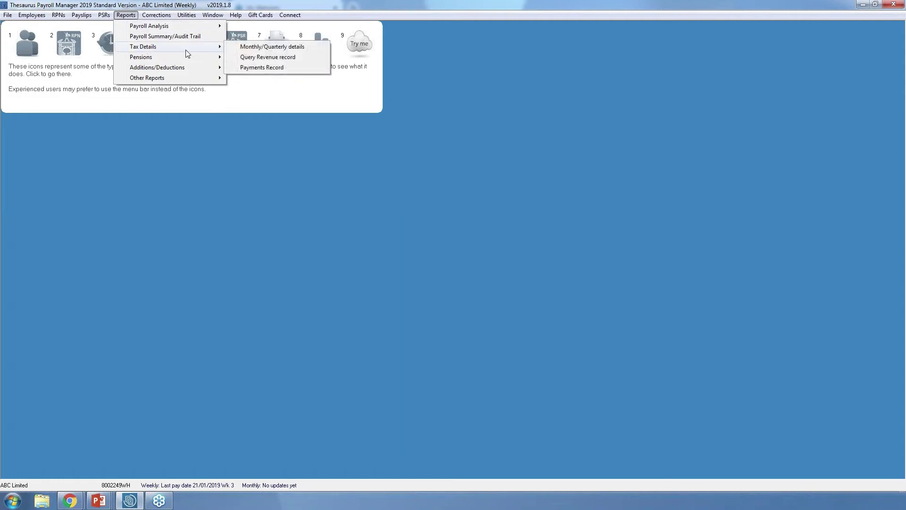
{"action": "left_click", "coordinate": [246, 47]}
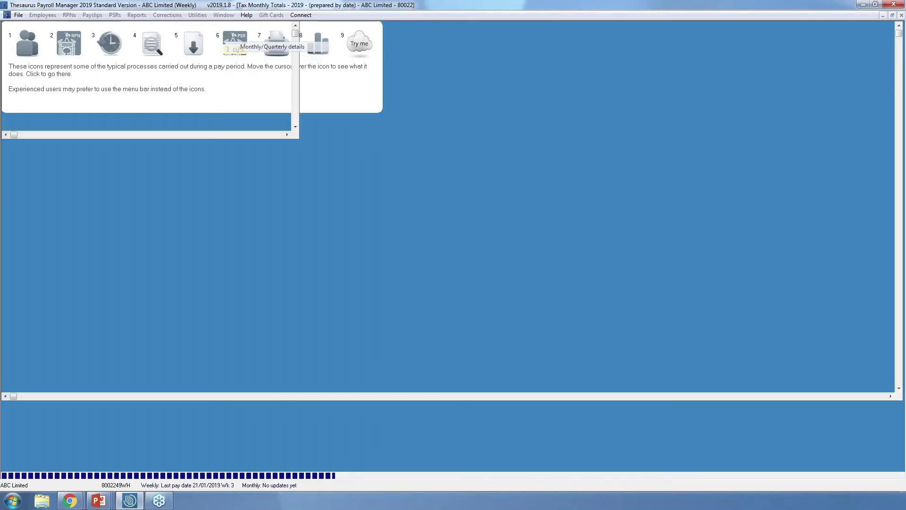